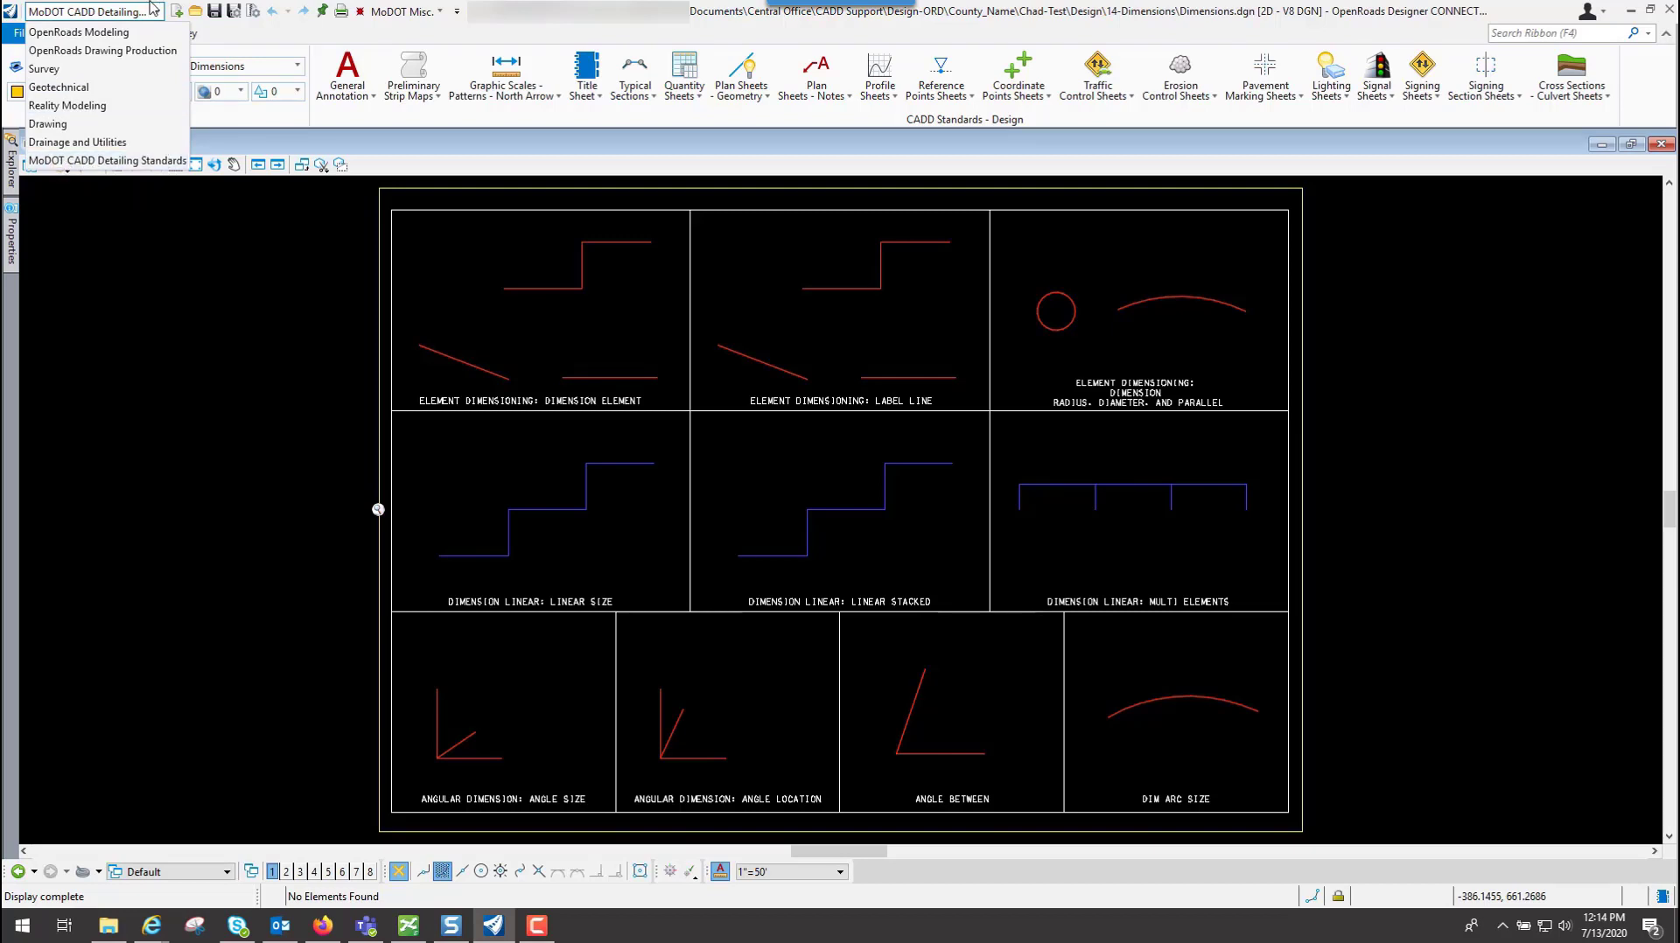
Switch to the MoDOT CADD Detailing Standards workflow and start the Dimension - Small - Decimal general annotation.
{"action": "left_click", "coordinate": [123, 161]}
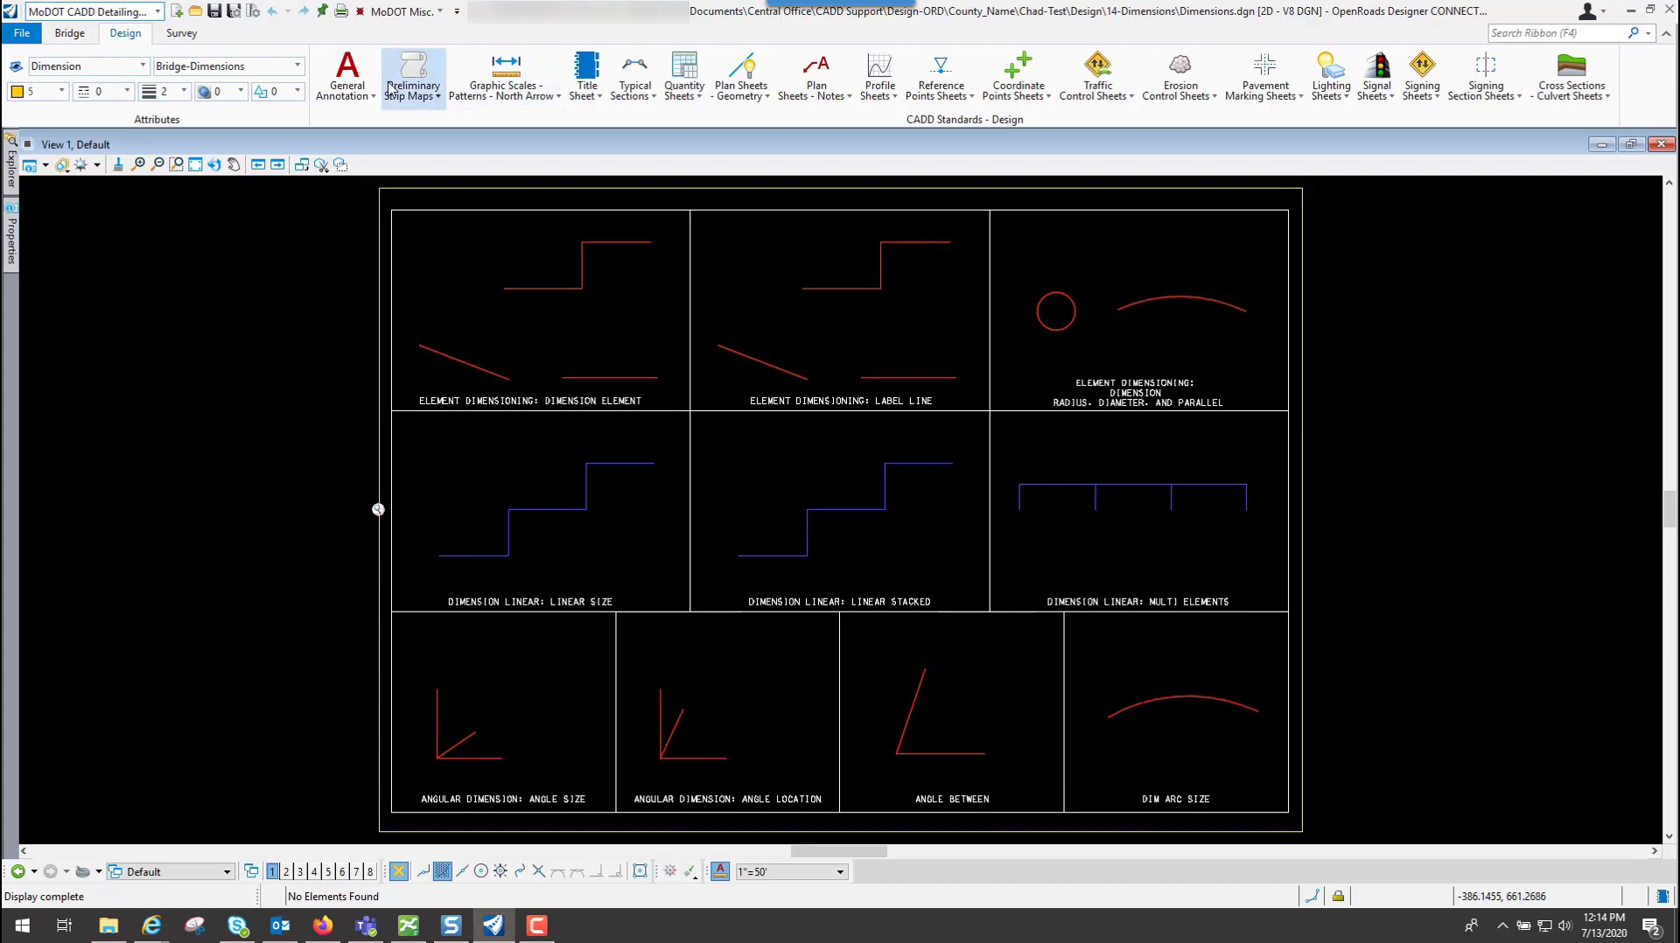
{"action": "left_click", "coordinate": [358, 103]}
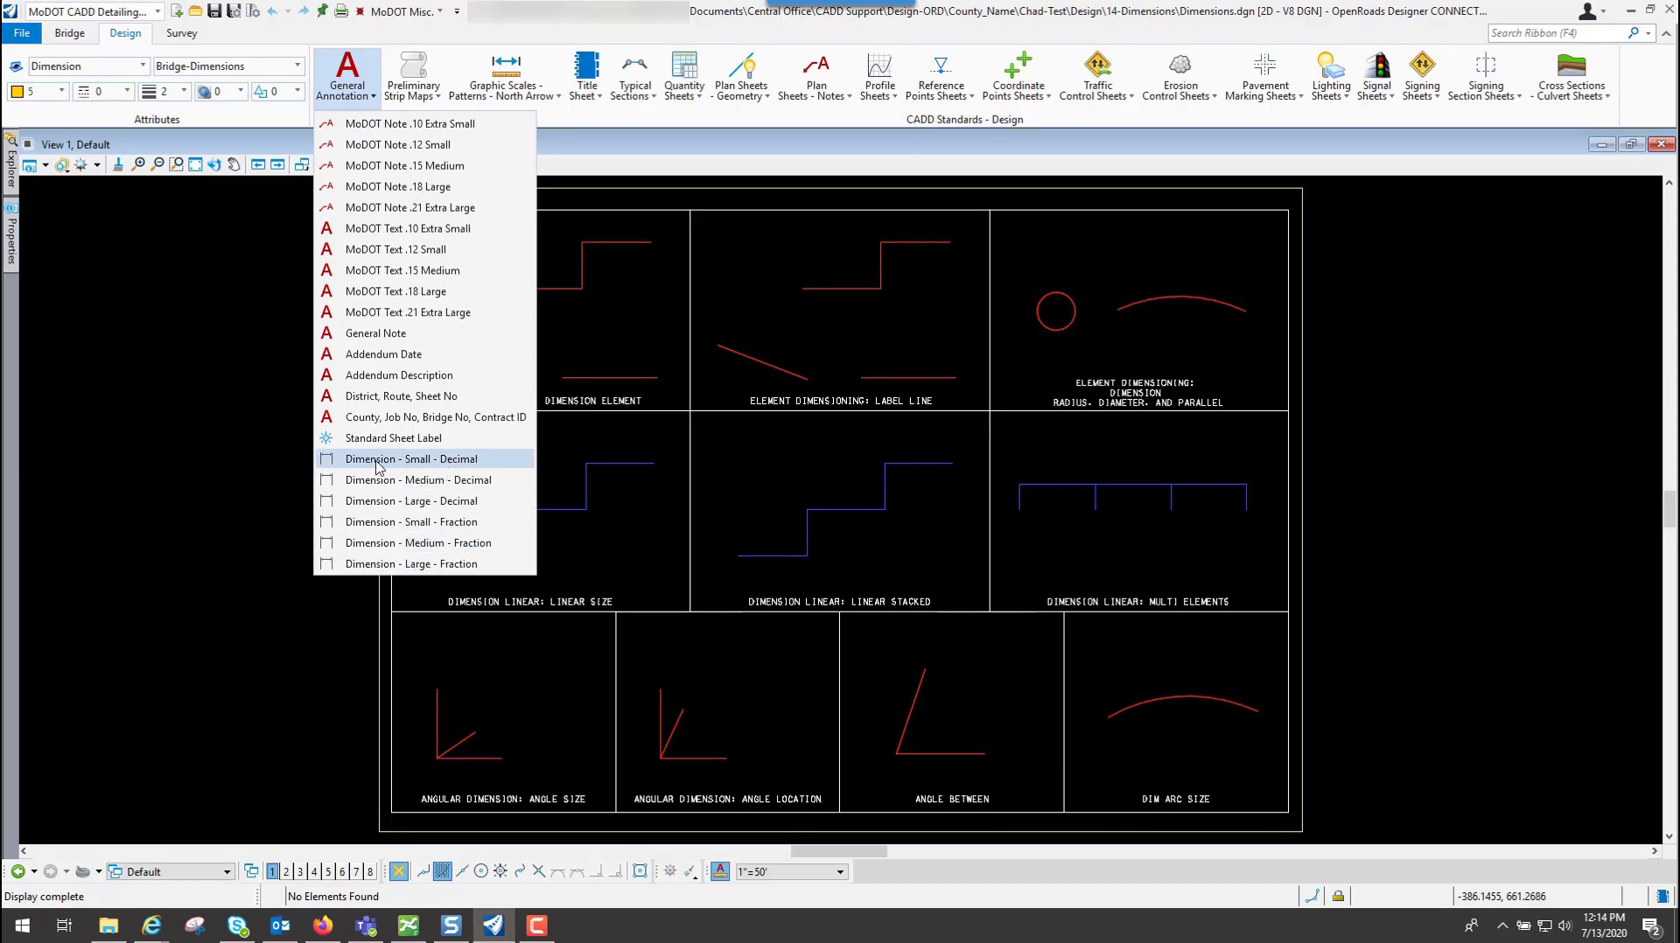
{"action": "left_click", "coordinate": [471, 461]}
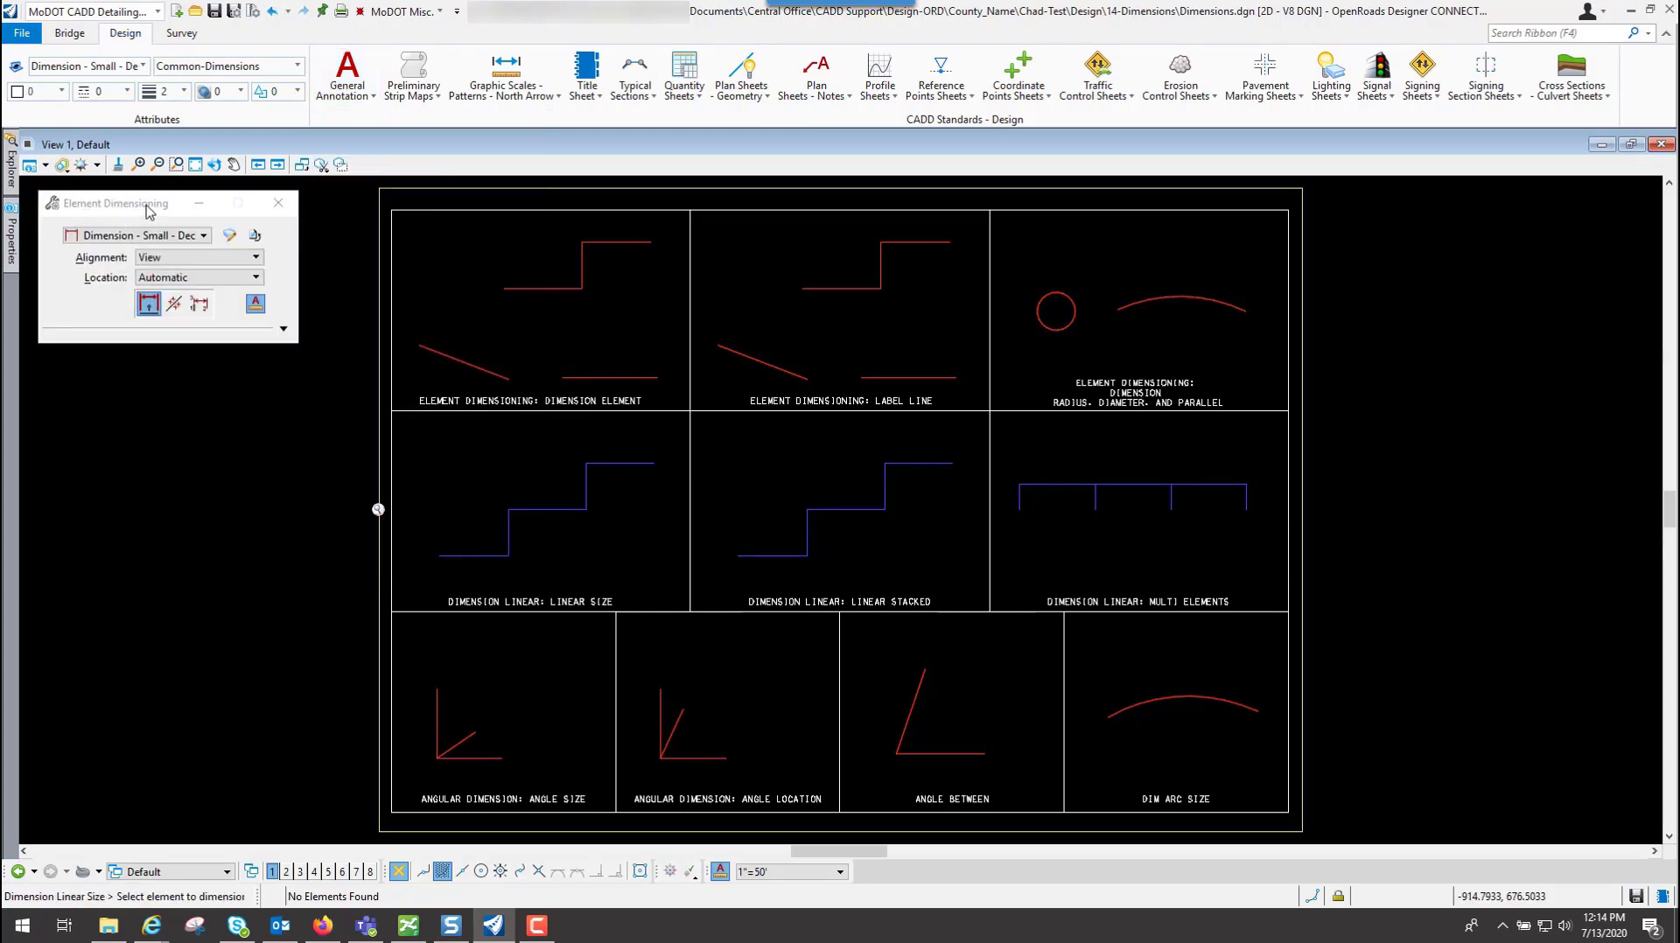
{"action": "scroll", "coordinate": [579, 196], "scroll_direction": "up", "scroll_amount": 3}
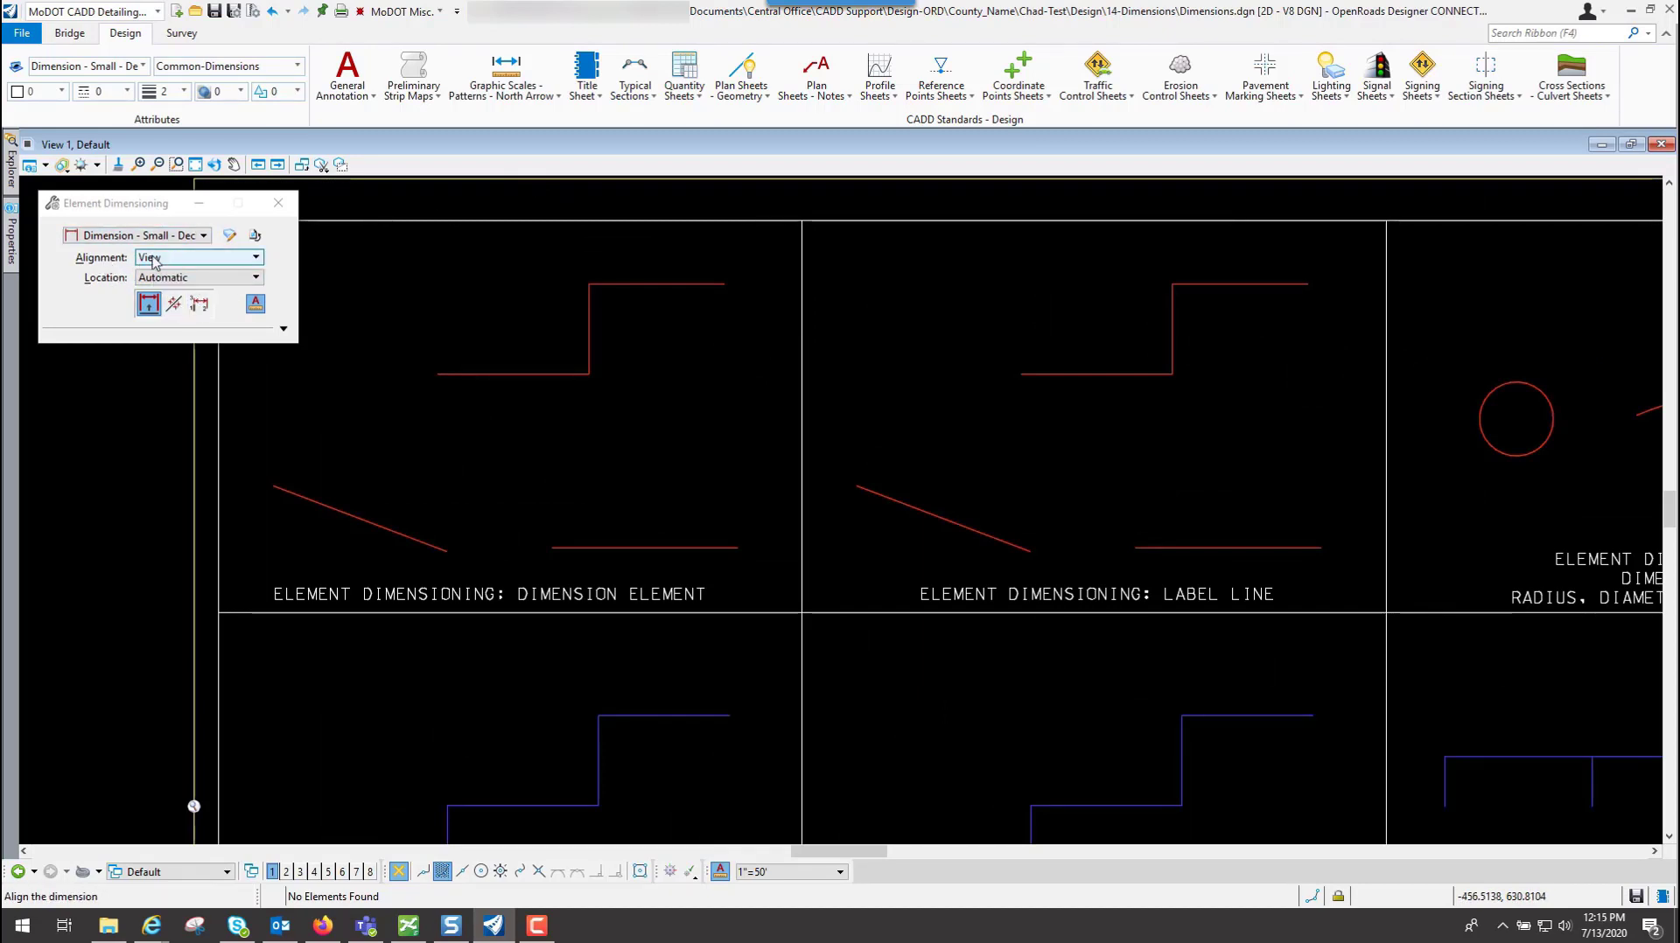
Dimension the horizontal line above the Dimension Element caption with View alignment and Automatic location.
{"action": "left_click", "coordinate": [181, 263]}
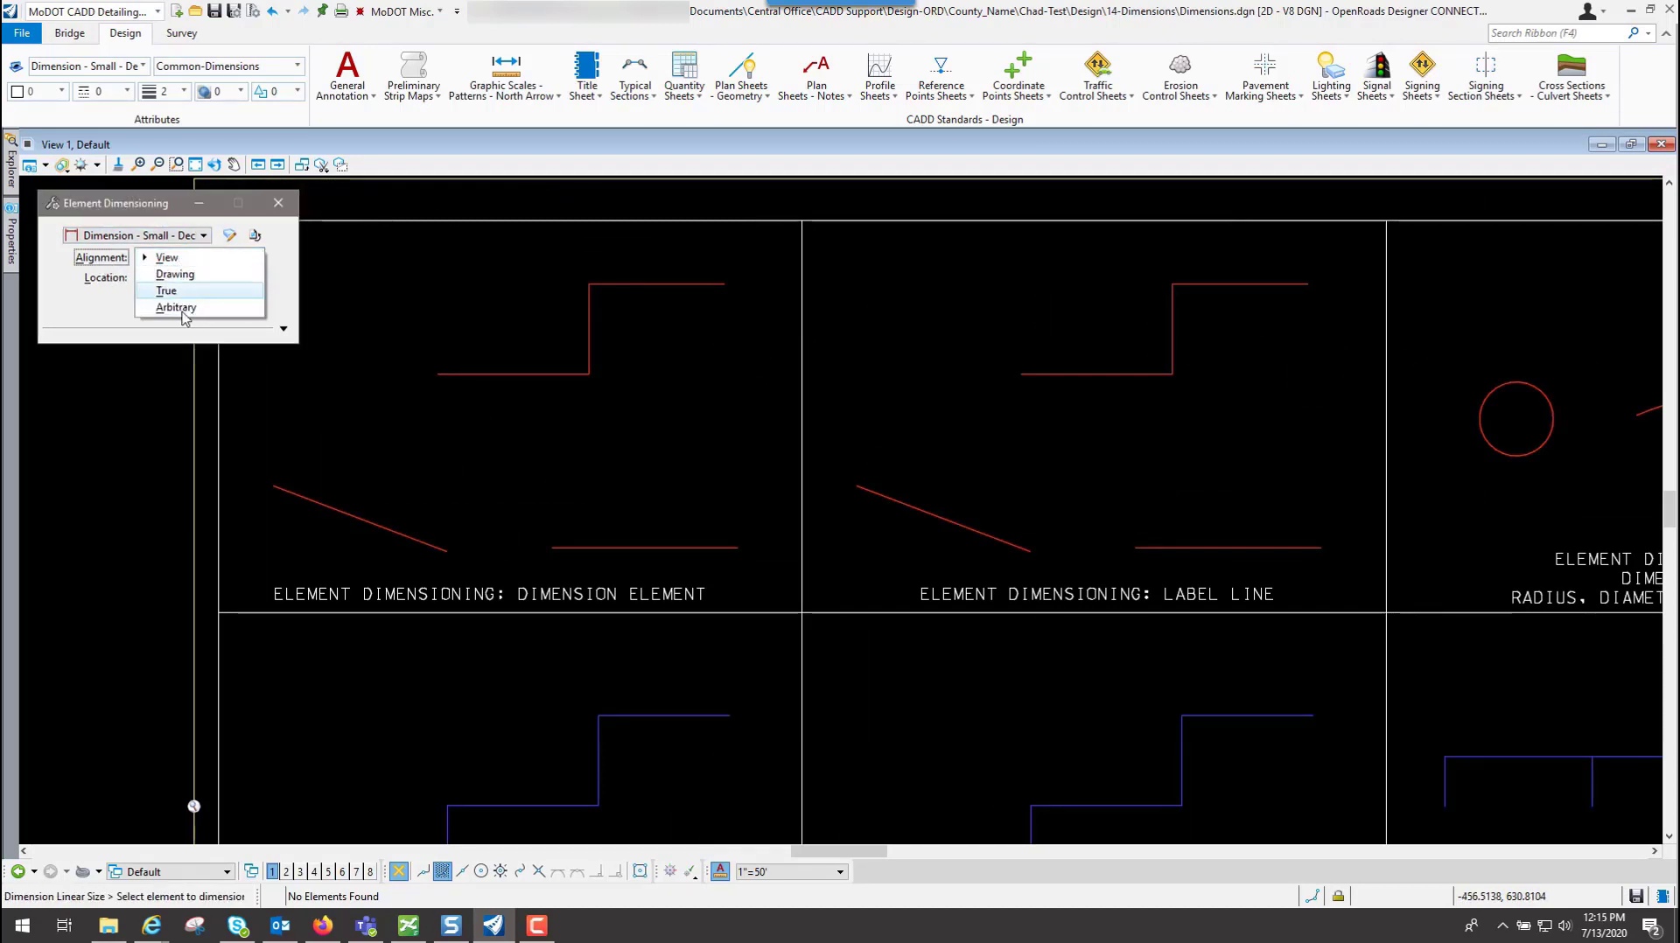
{"action": "left_click", "coordinate": [105, 285]}
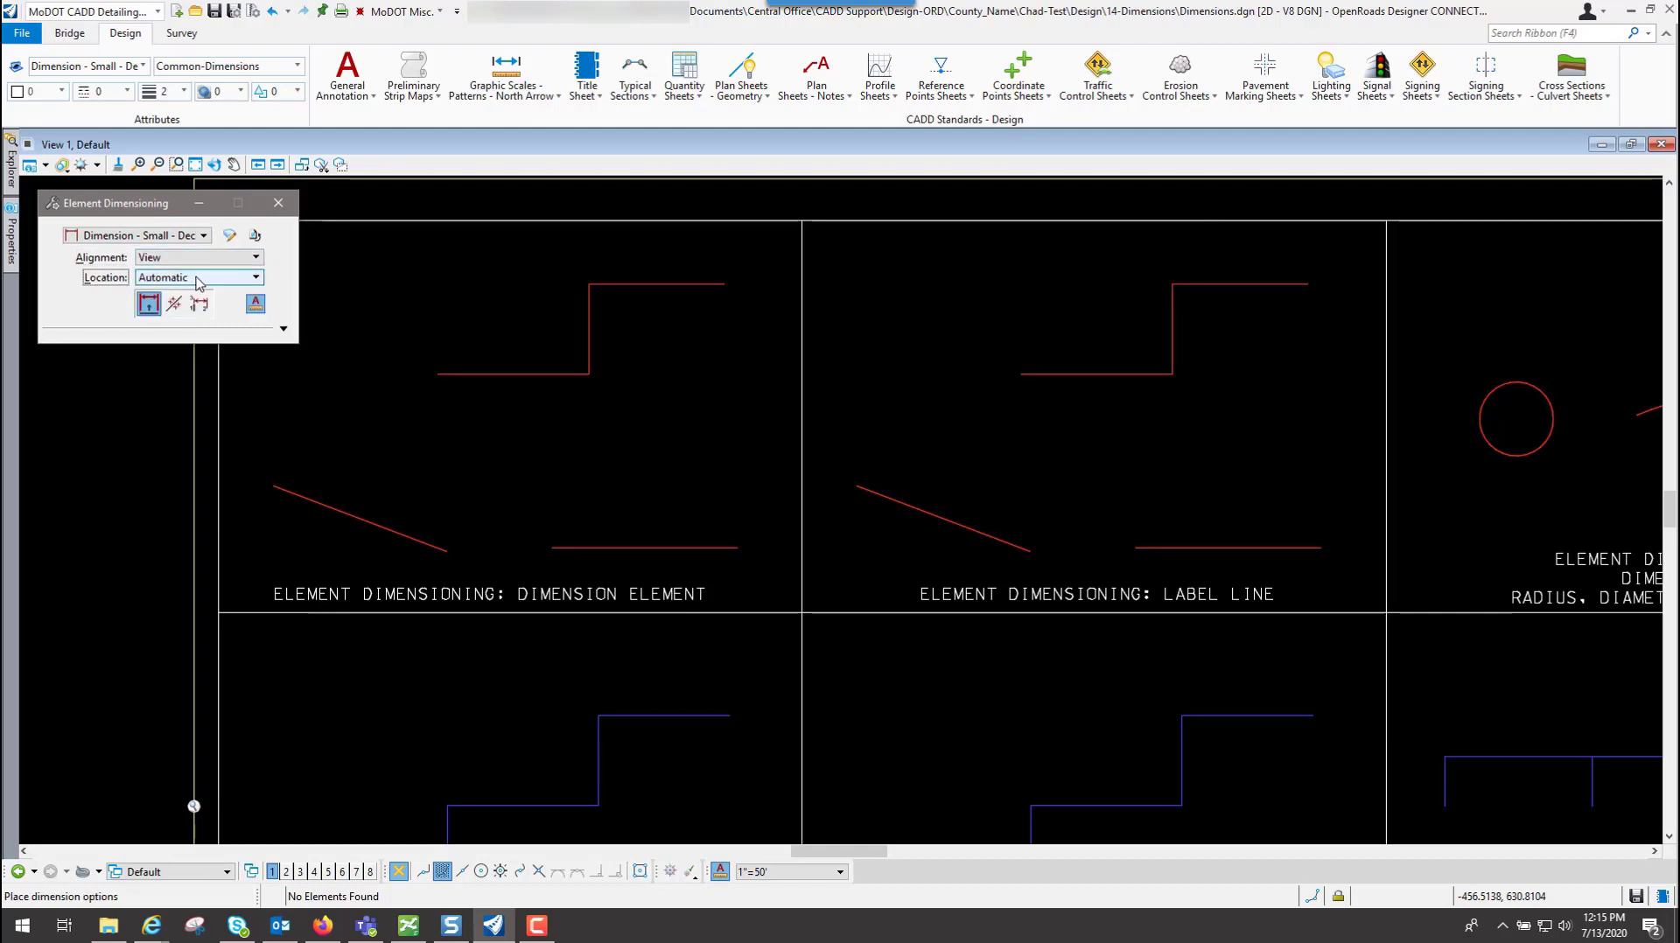
{"action": "left_click", "coordinate": [206, 276]}
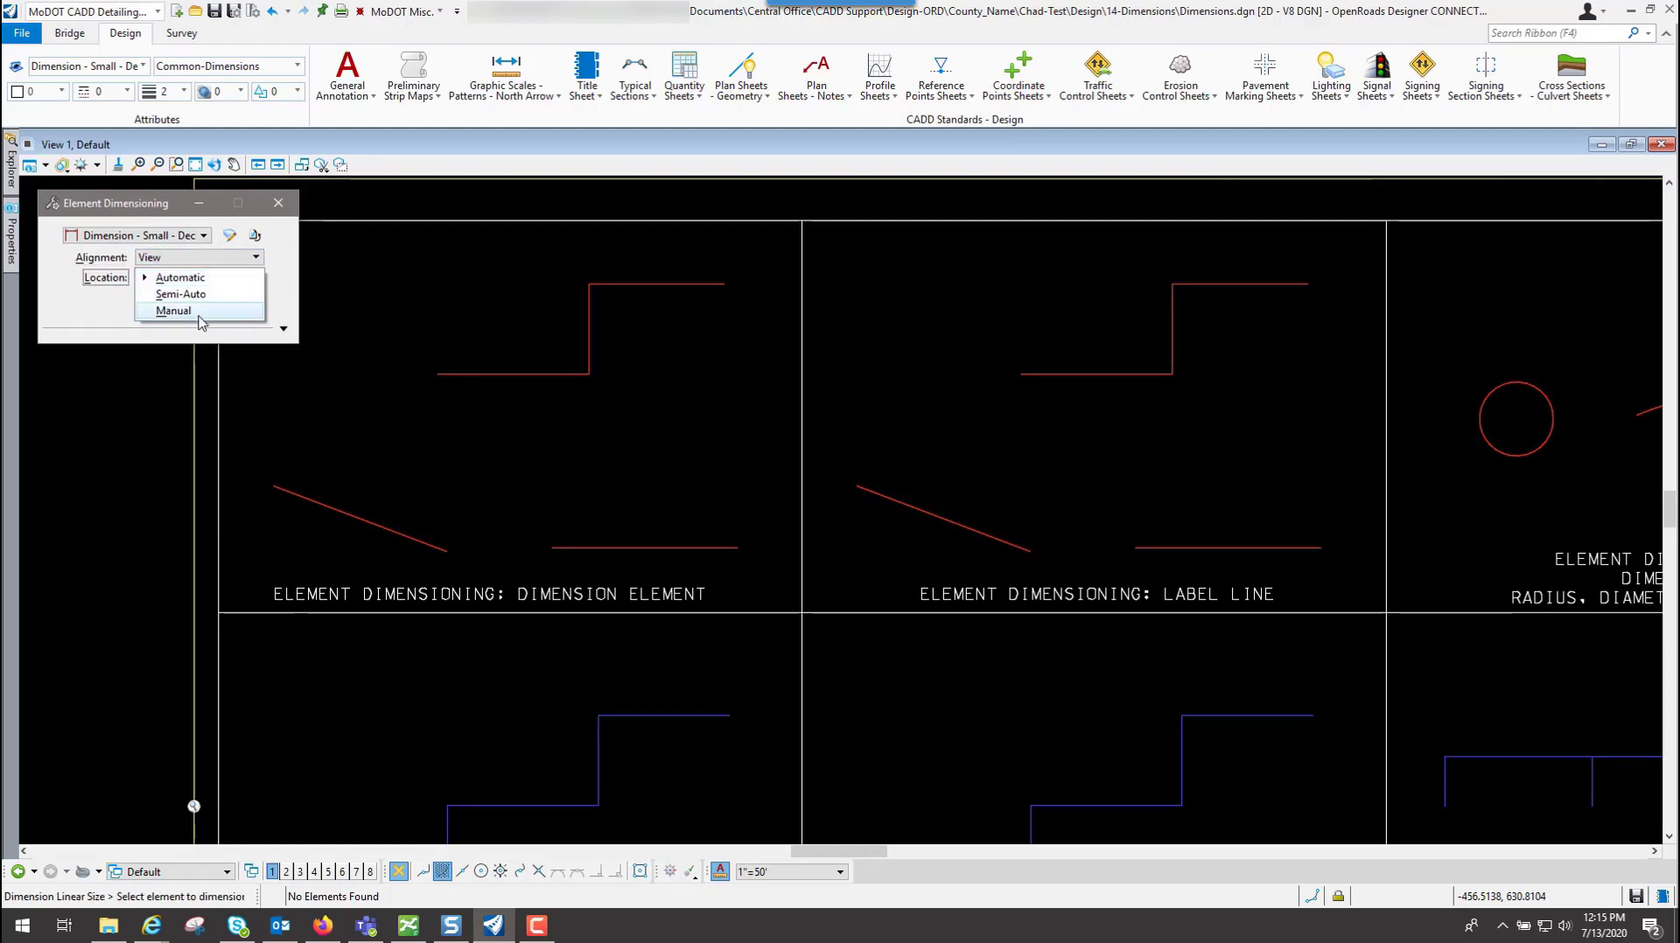
{"action": "left_click", "coordinate": [201, 280]}
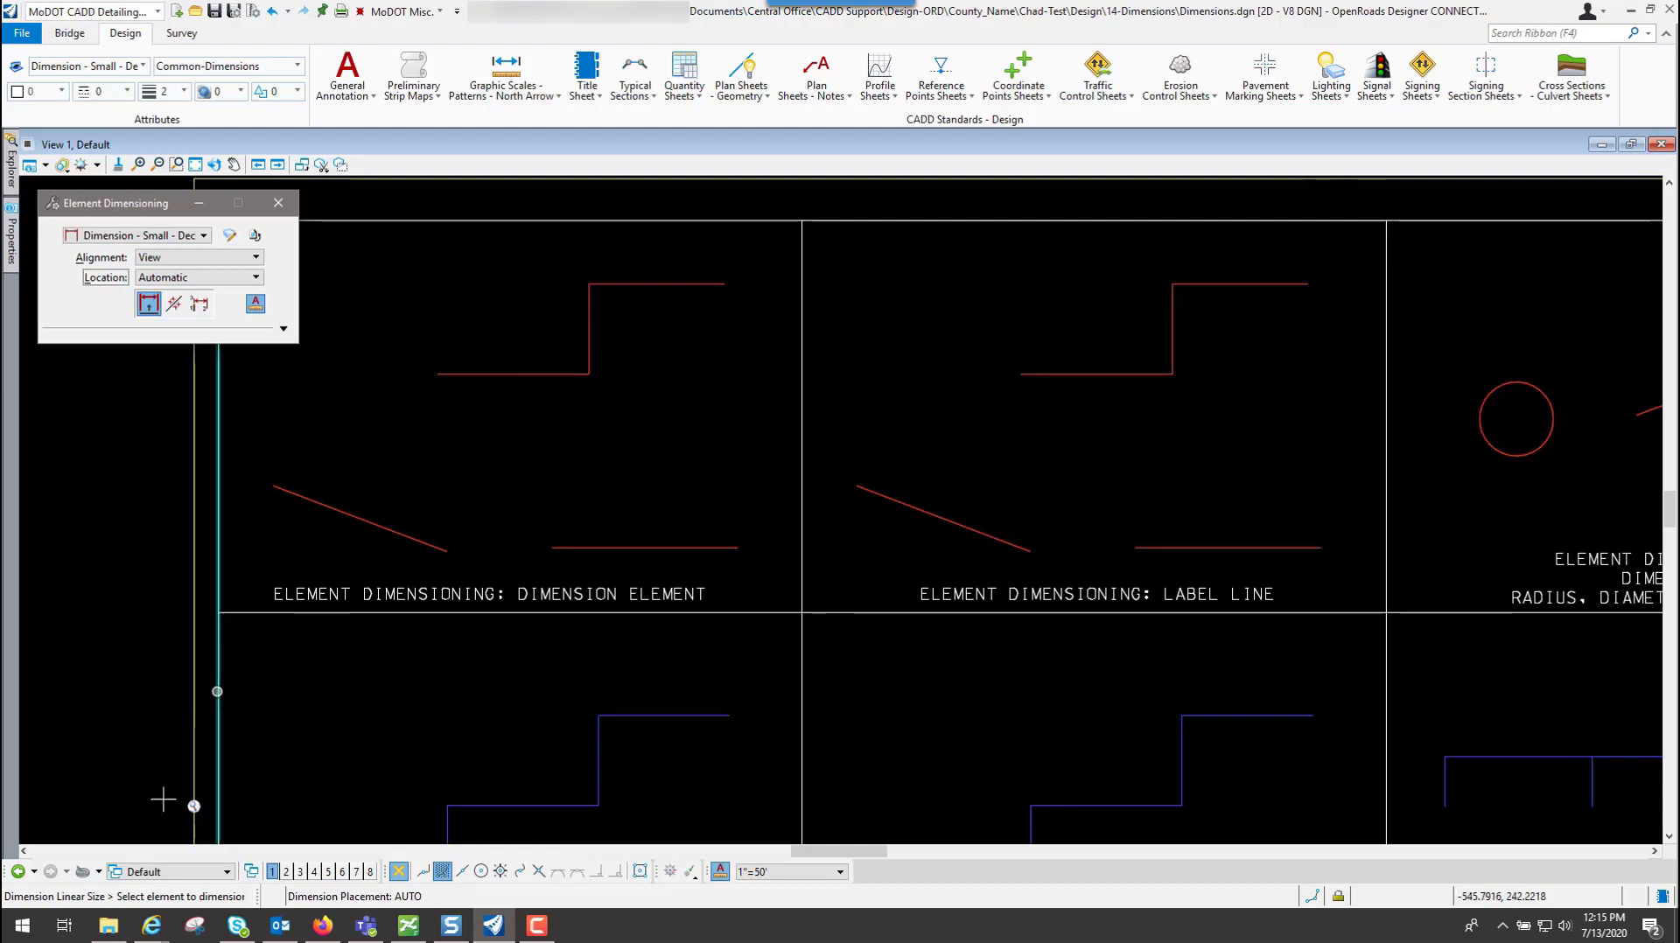
{"action": "left_click", "coordinate": [635, 548]}
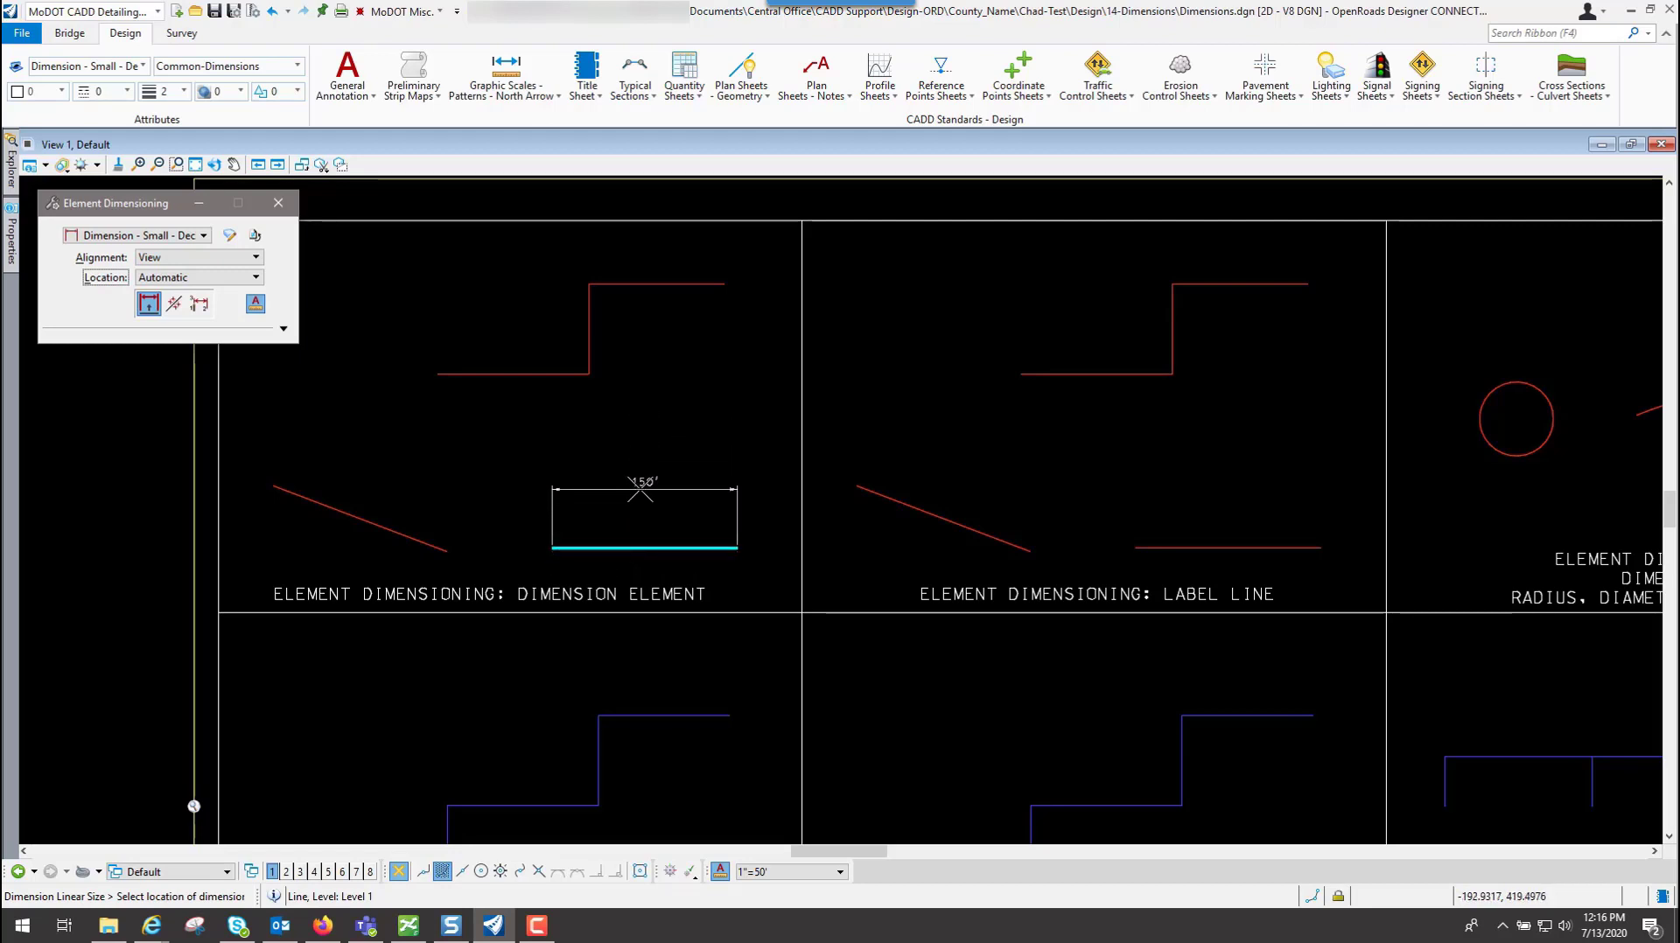
{"action": "left_click", "coordinate": [640, 498]}
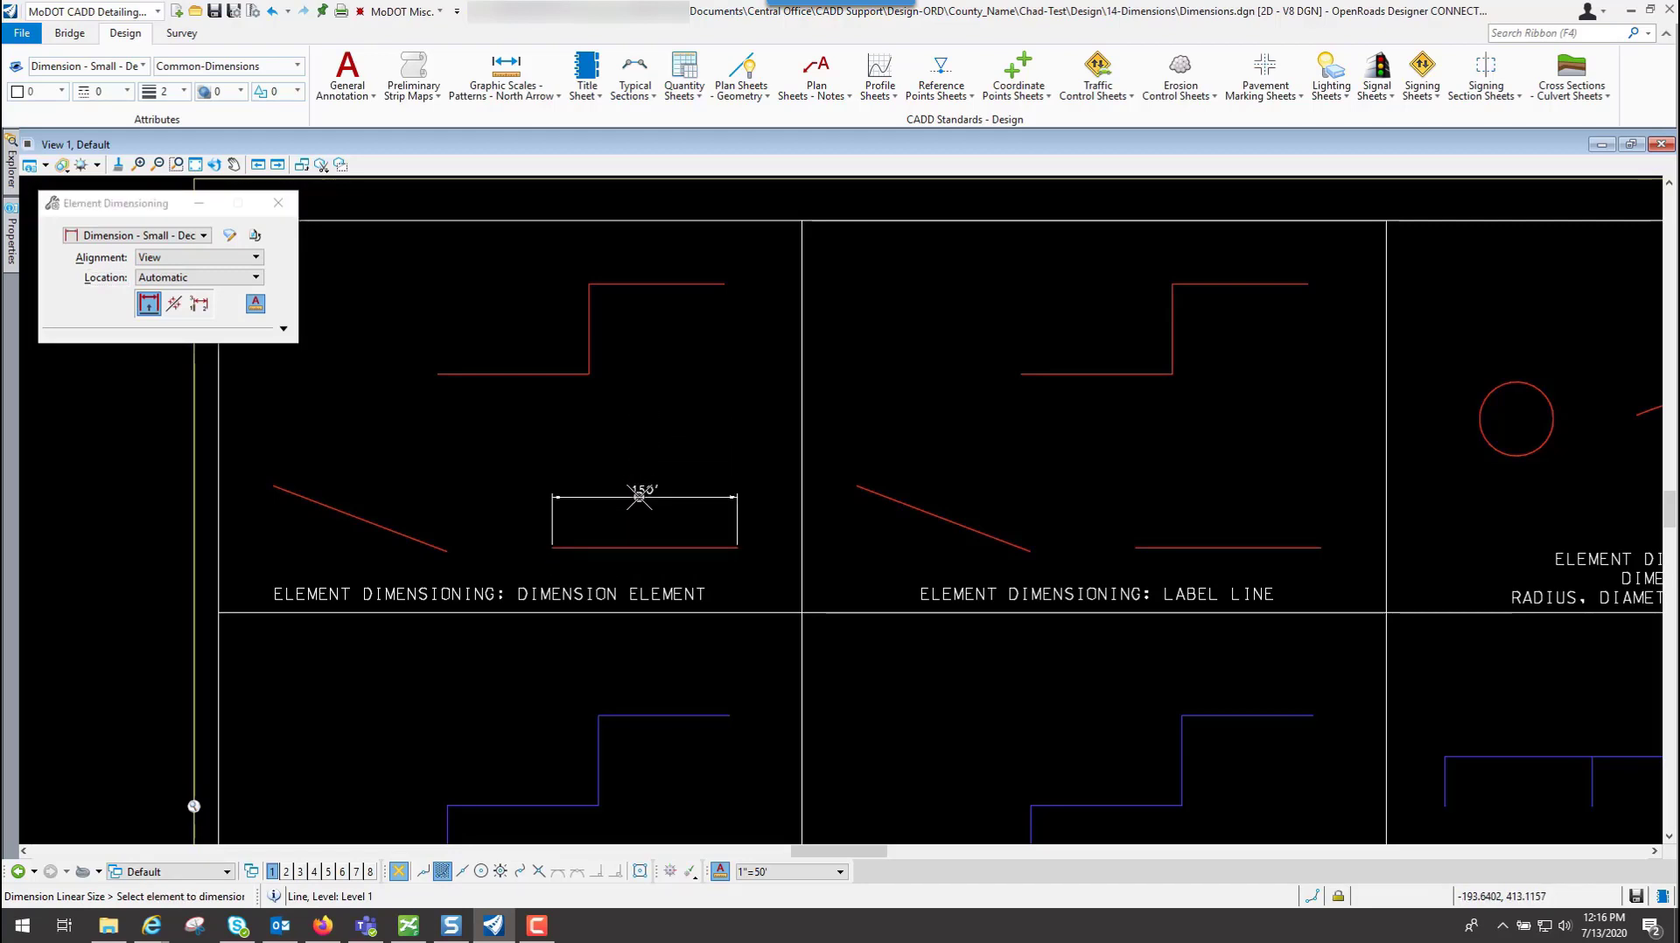
Dimension both horizontal segments of the stepped line and the sloped line in the Dimension Element cell, keeping View alignment.
{"action": "left_click", "coordinate": [511, 374]}
{"action": "left_click", "coordinate": [508, 413]}
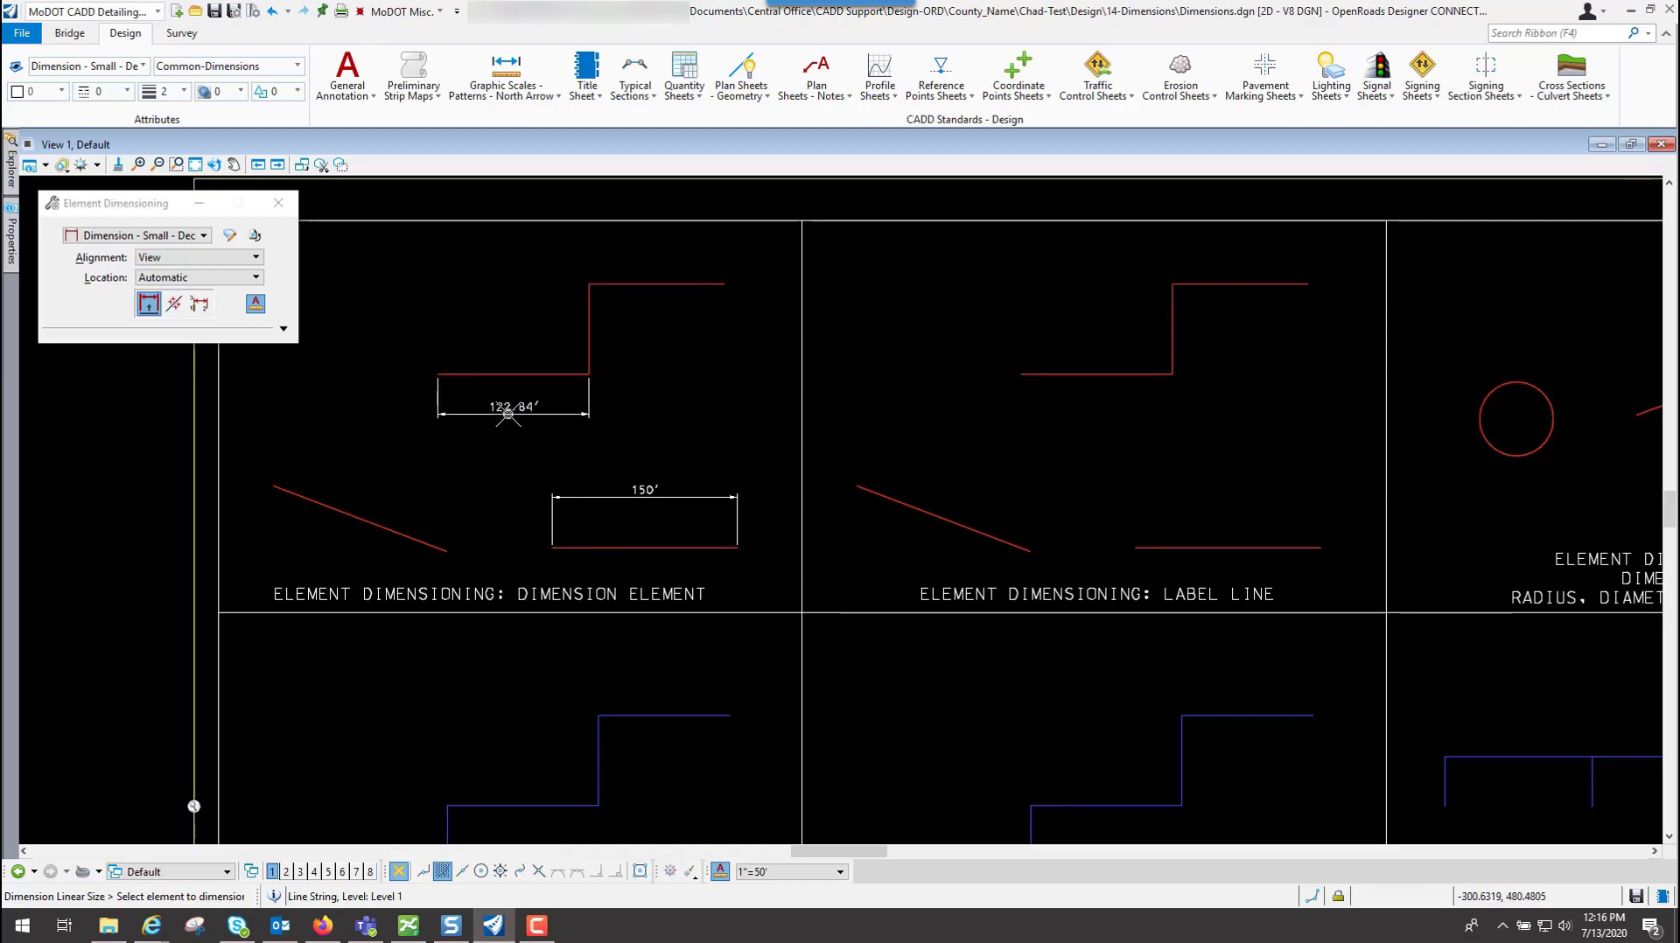
{"action": "left_click", "coordinate": [652, 282]}
{"action": "left_click", "coordinate": [653, 257]}
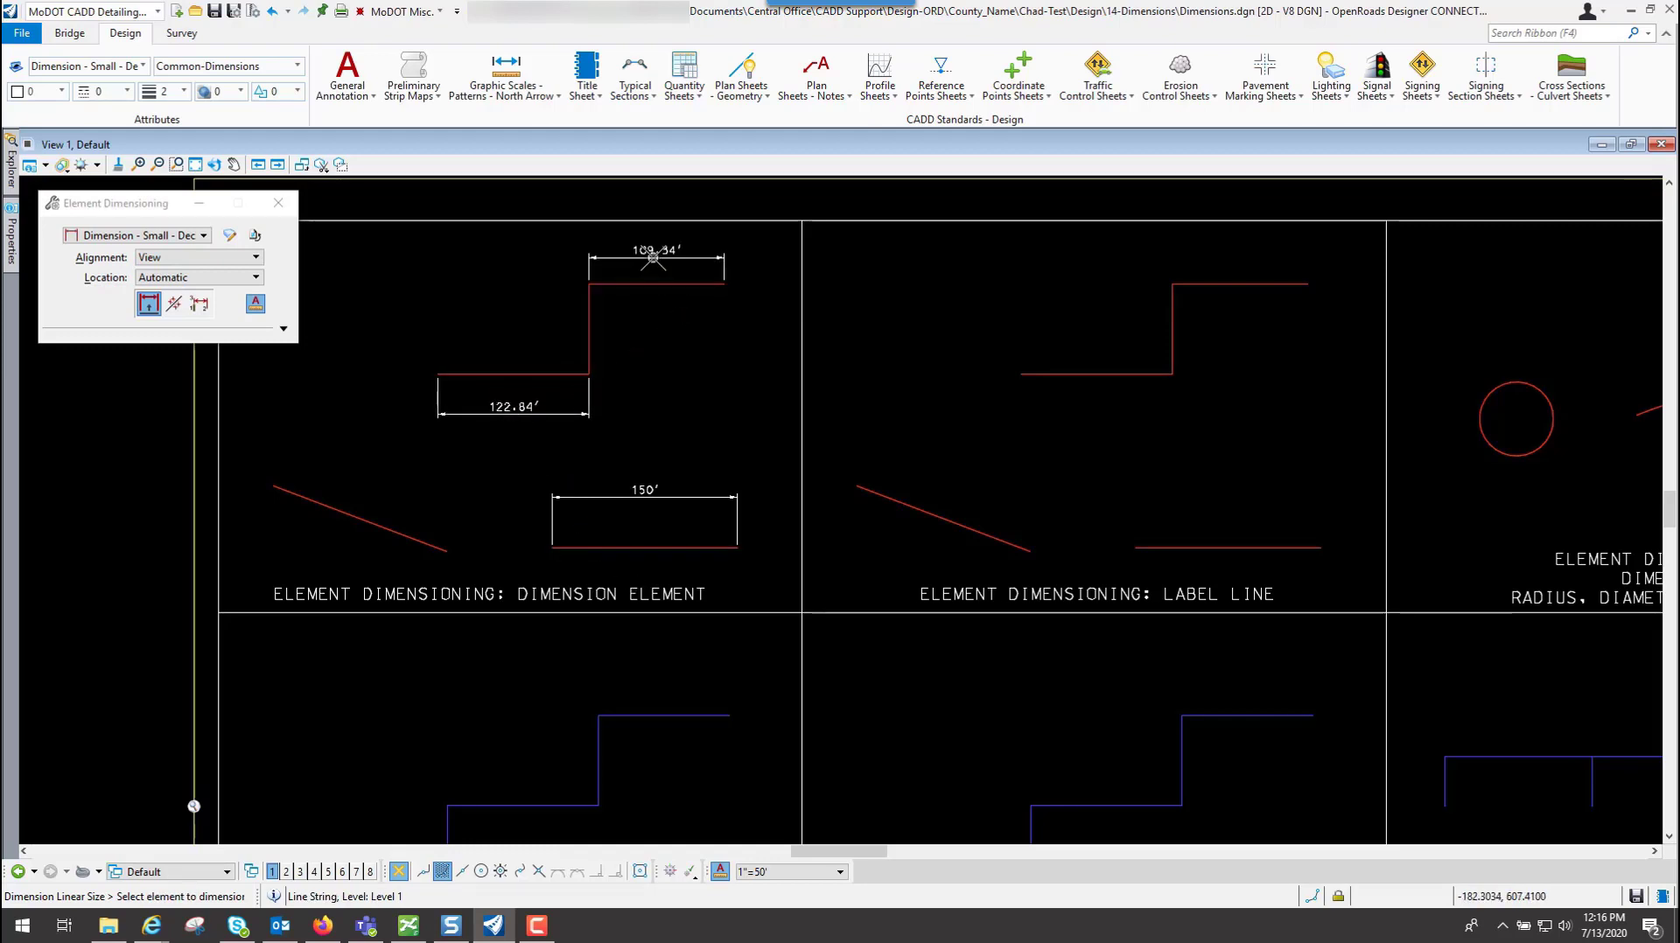
{"action": "left_click", "coordinate": [350, 514]}
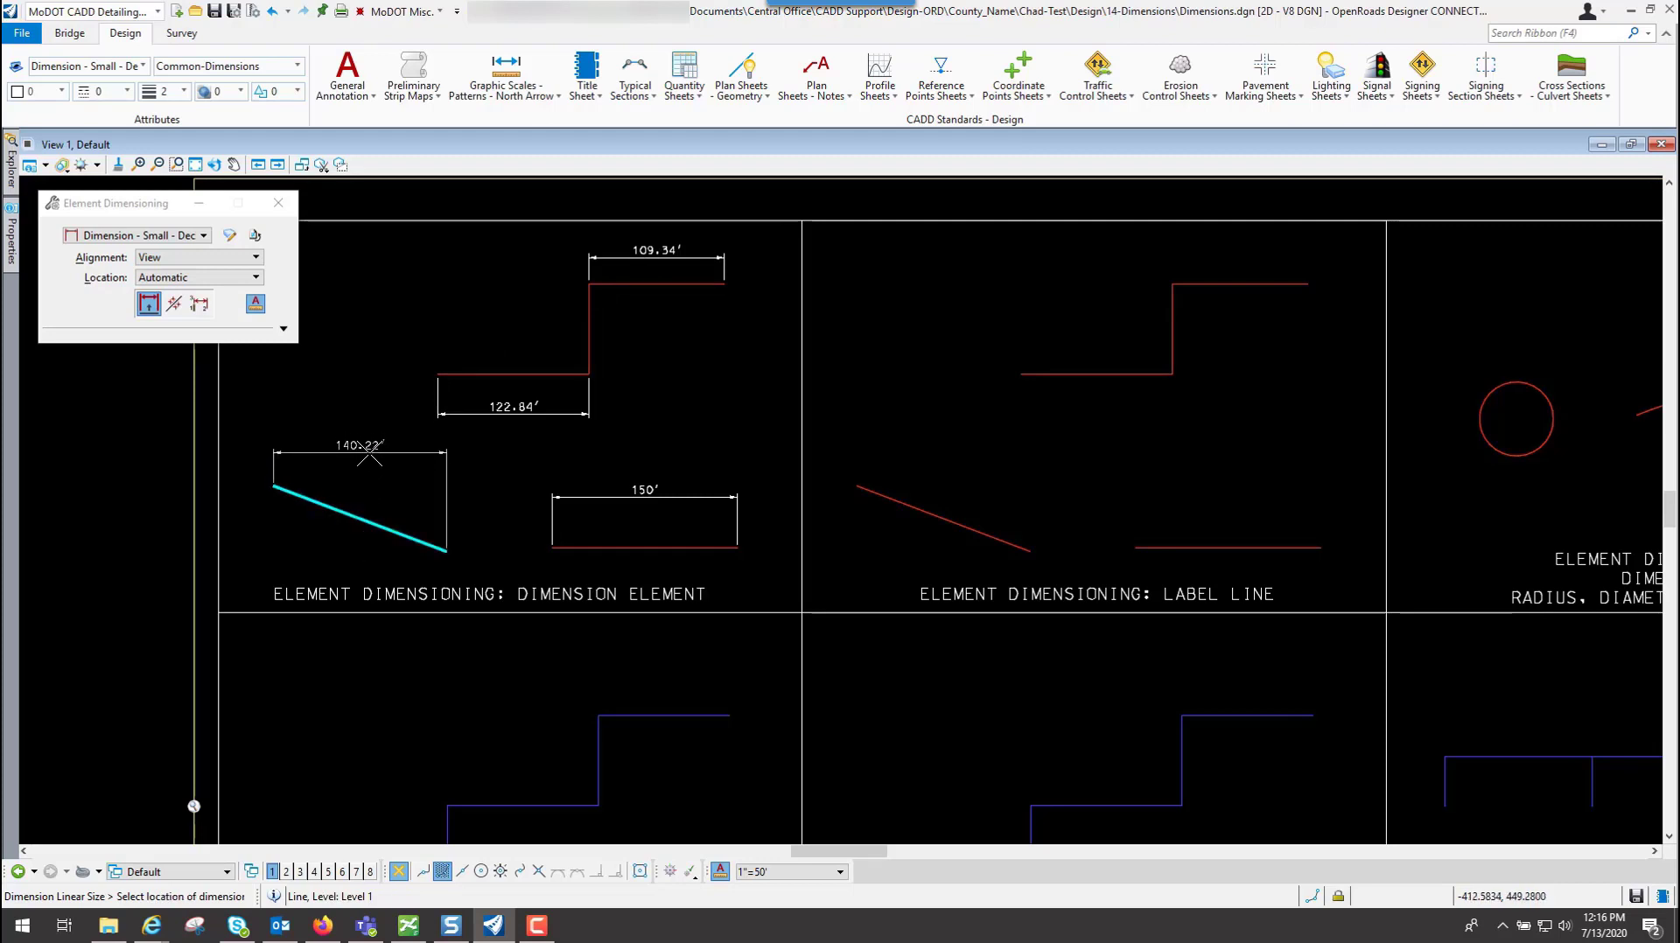
{"action": "left_click", "coordinate": [368, 459]}
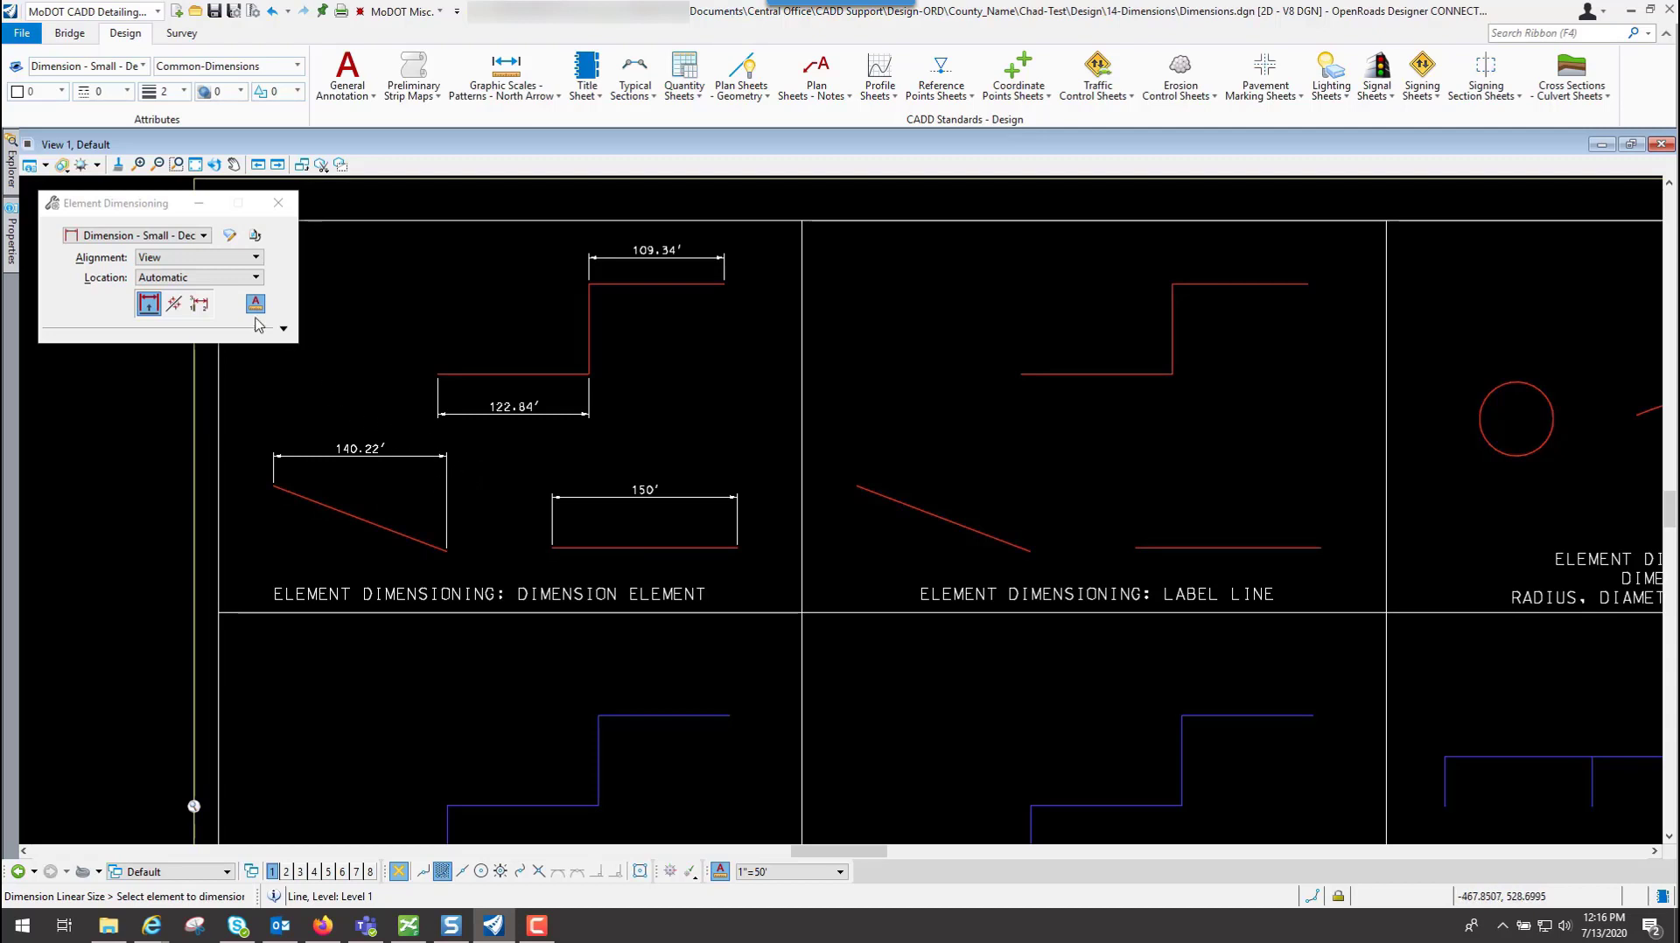
Set the dimension alignment to True and dimension the sloped line in the Dimension Element cell parallel to it, on its lower side.
{"action": "left_click", "coordinate": [230, 259]}
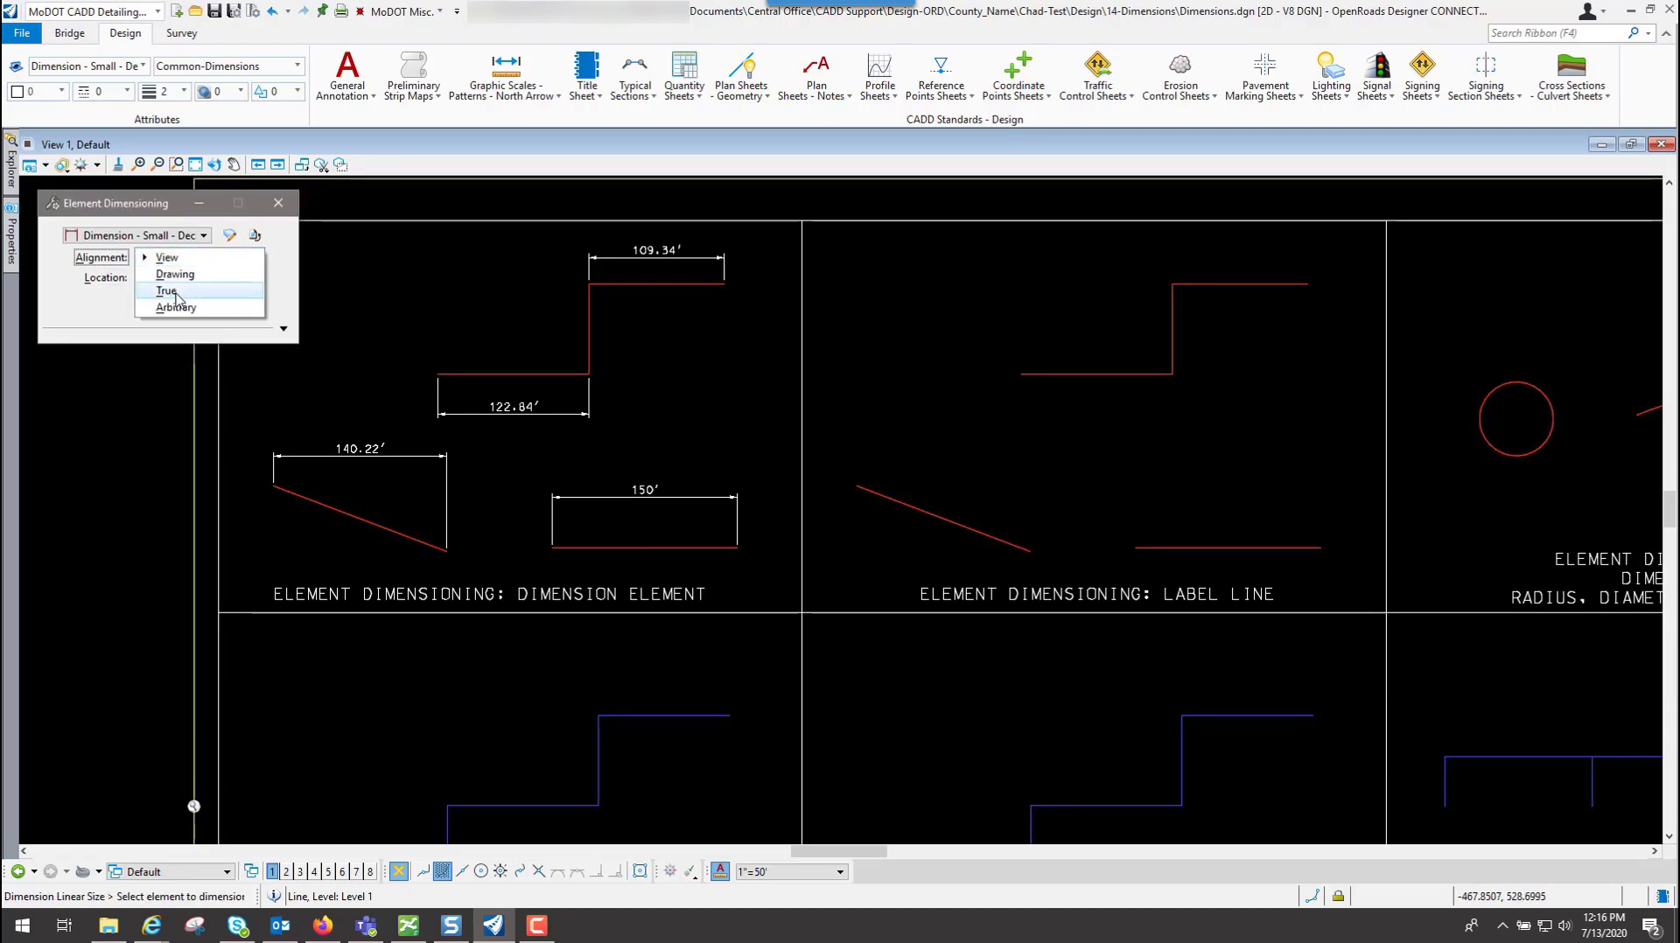
{"action": "left_click", "coordinate": [176, 292]}
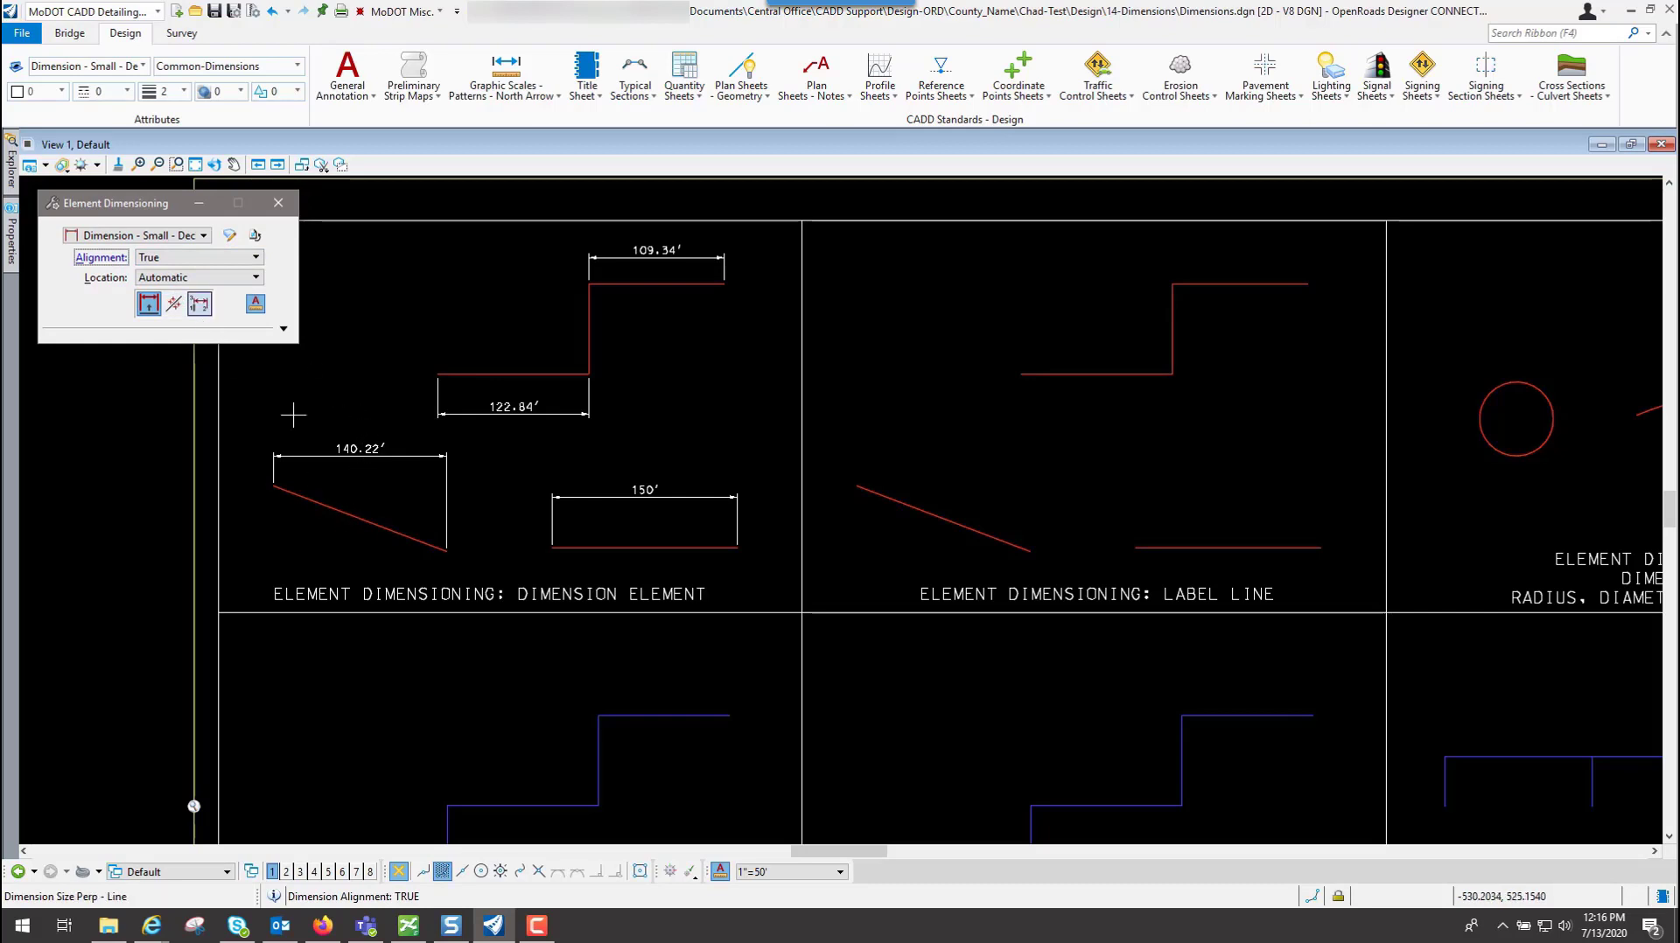
{"action": "left_click", "coordinate": [354, 517]}
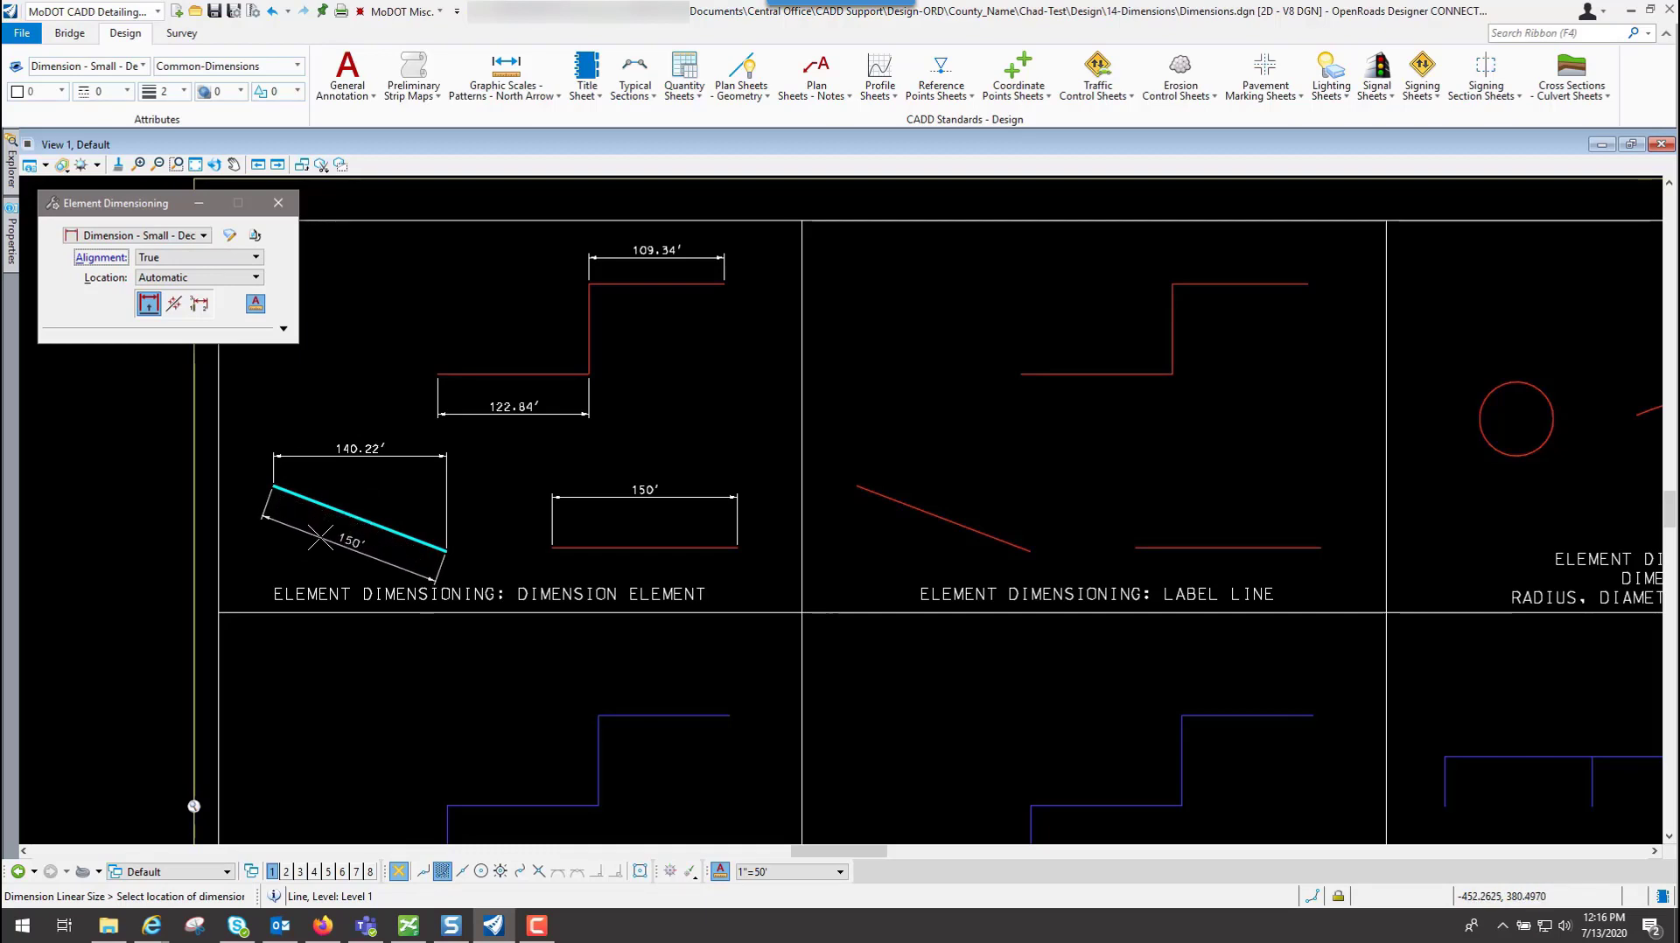
{"action": "left_click", "coordinate": [320, 537]}
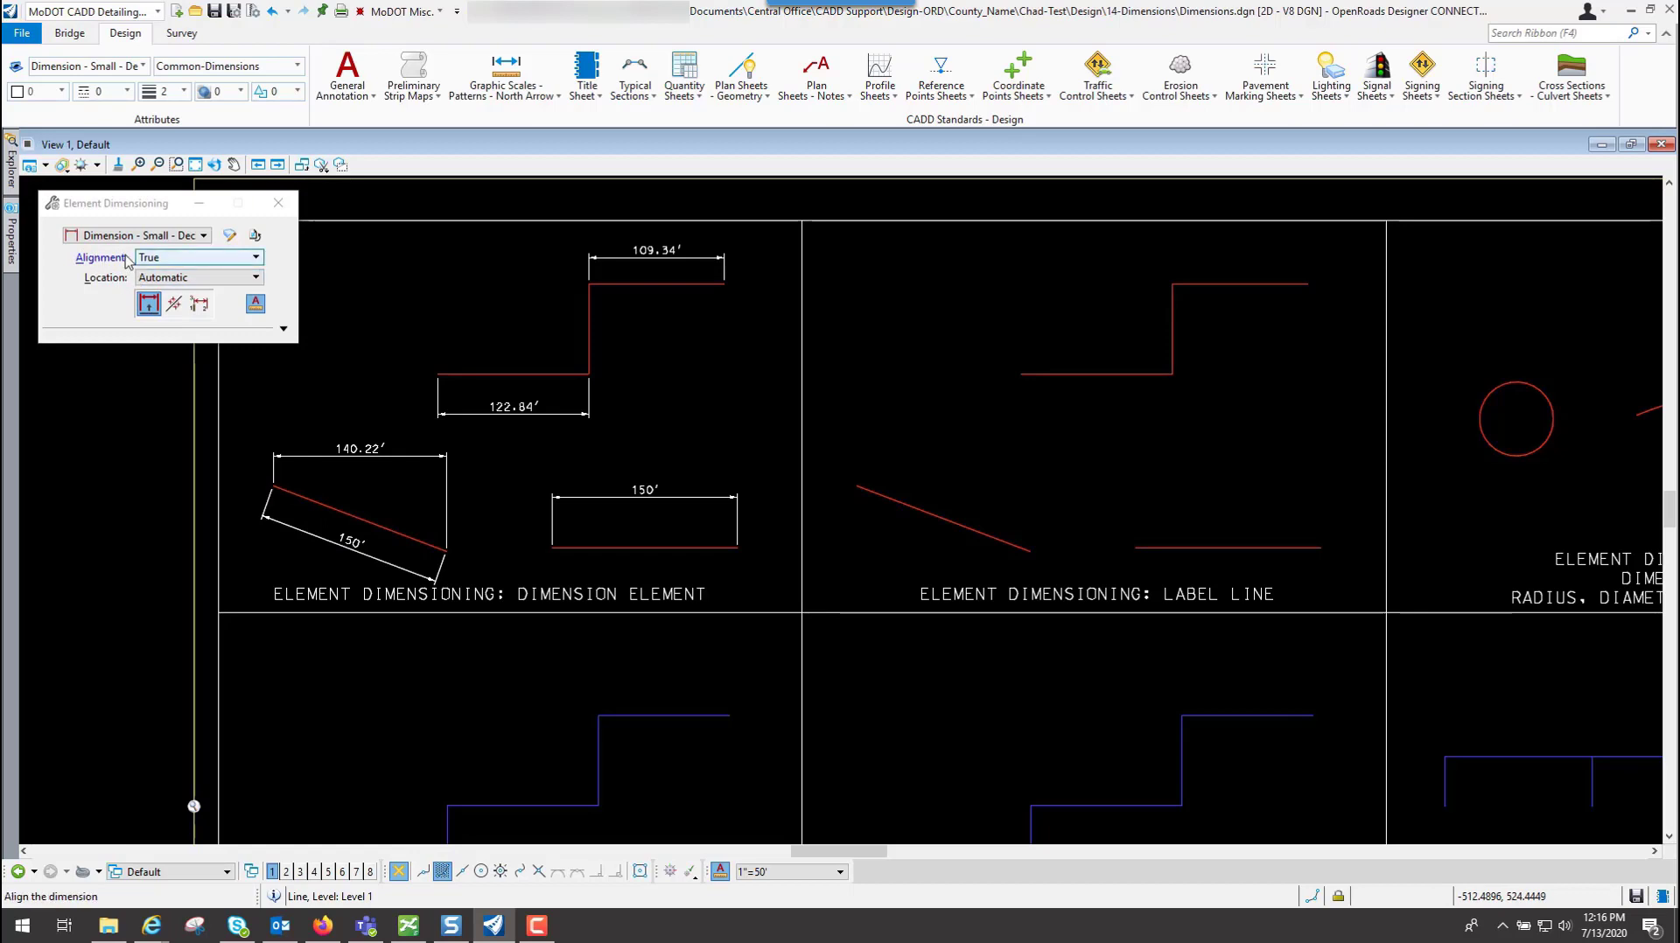
{"action": "left_click", "coordinate": [175, 258]}
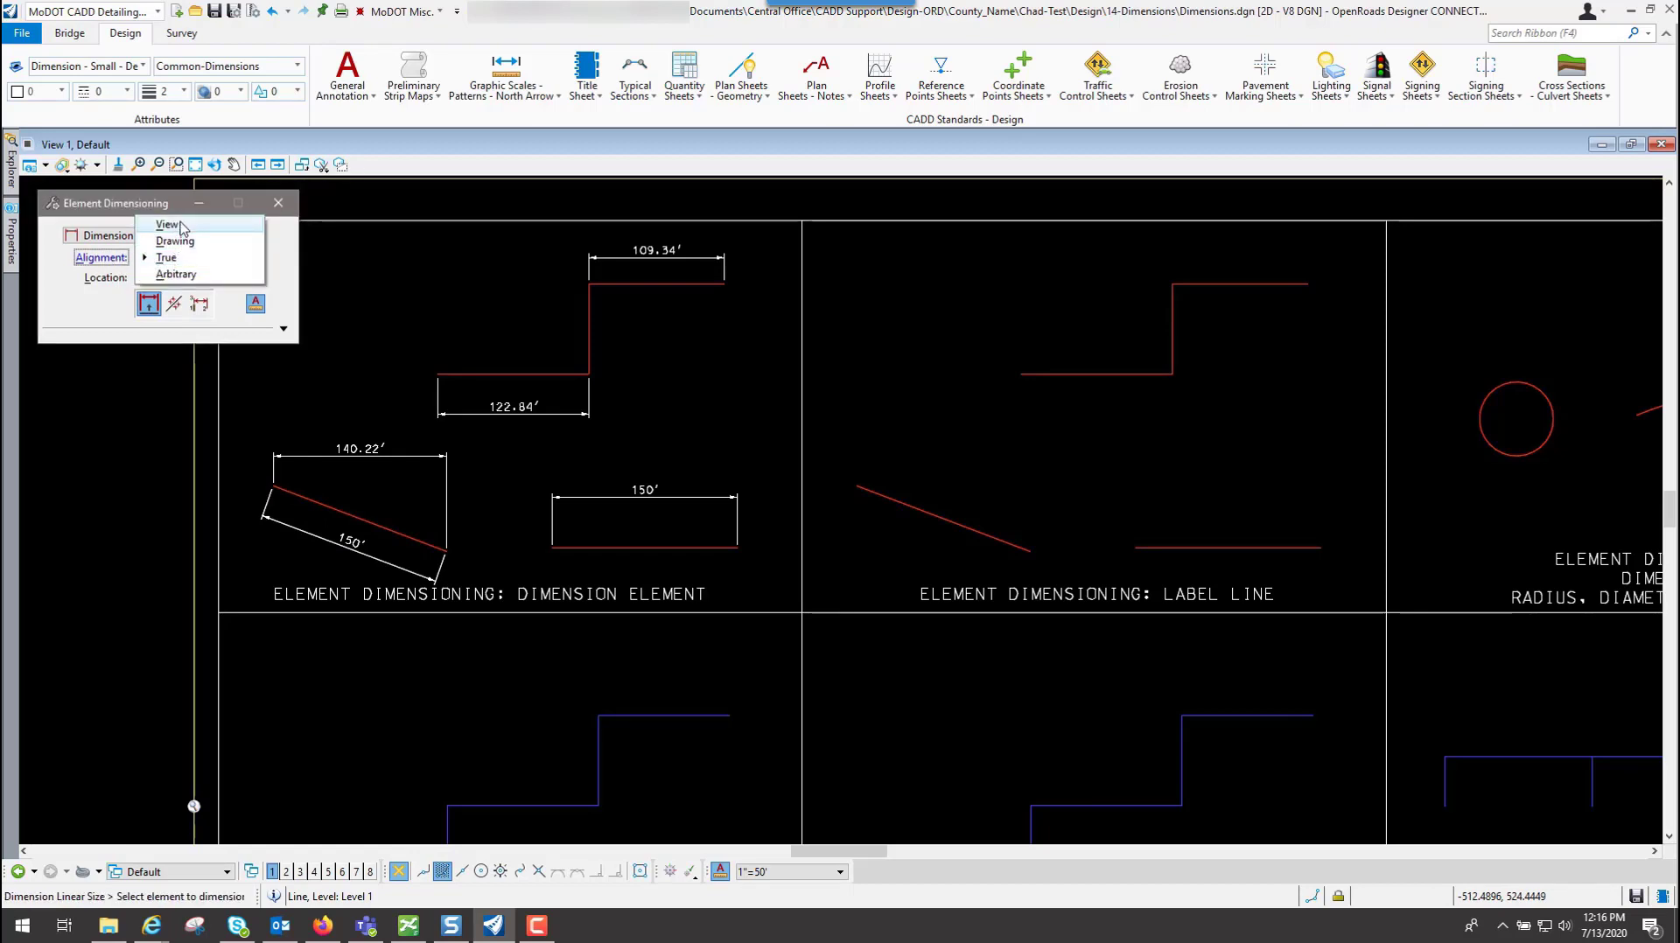
{"action": "left_click", "coordinate": [445, 302]}
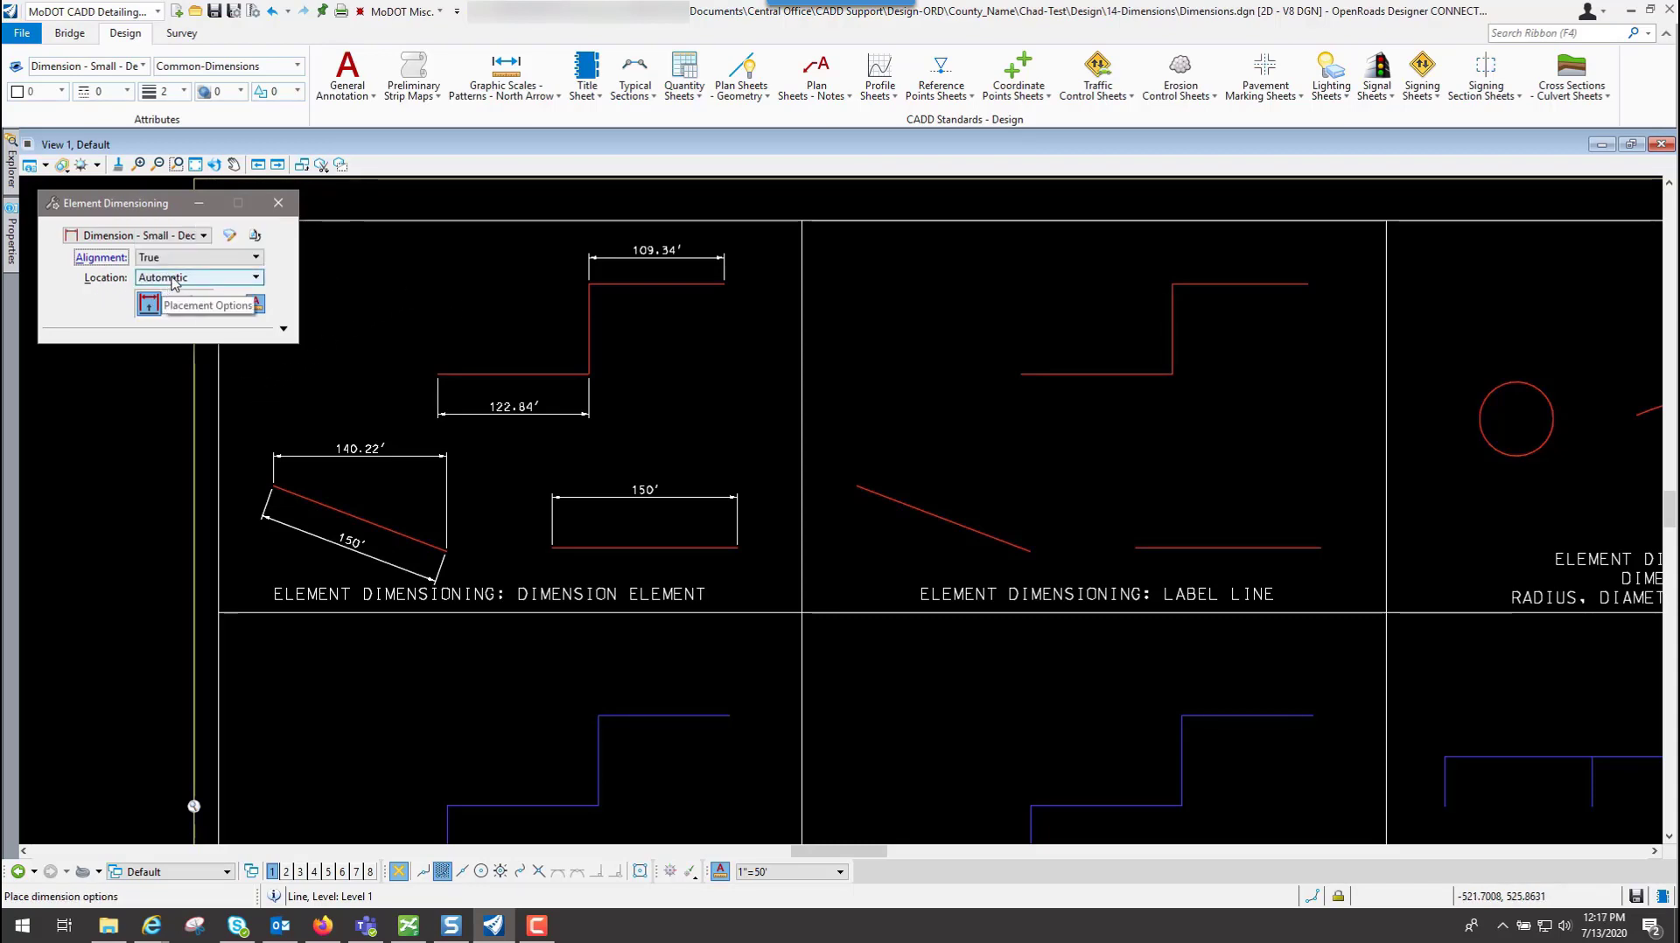
Undo all the dimensions placed in the Dimension Element cell.
{"action": "left_click", "coordinate": [274, 12]}
{"action": "left_click", "coordinate": [274, 12]}
{"action": "left_click", "coordinate": [274, 12]}
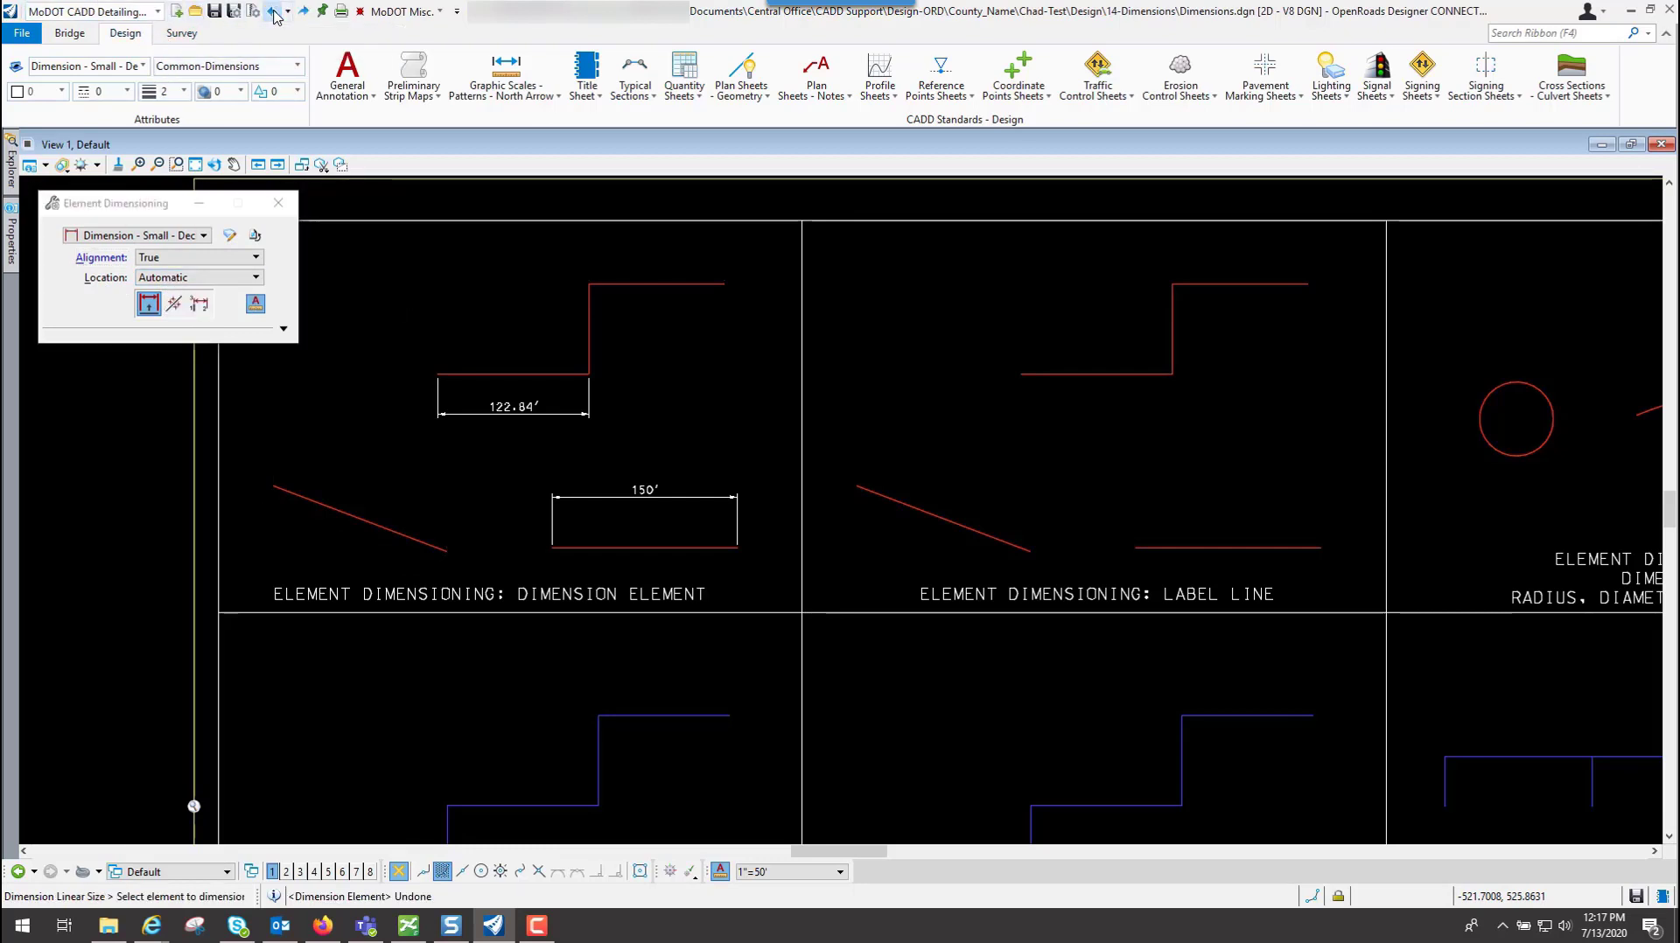
{"action": "left_click", "coordinate": [274, 13]}
{"action": "left_click", "coordinate": [274, 13]}
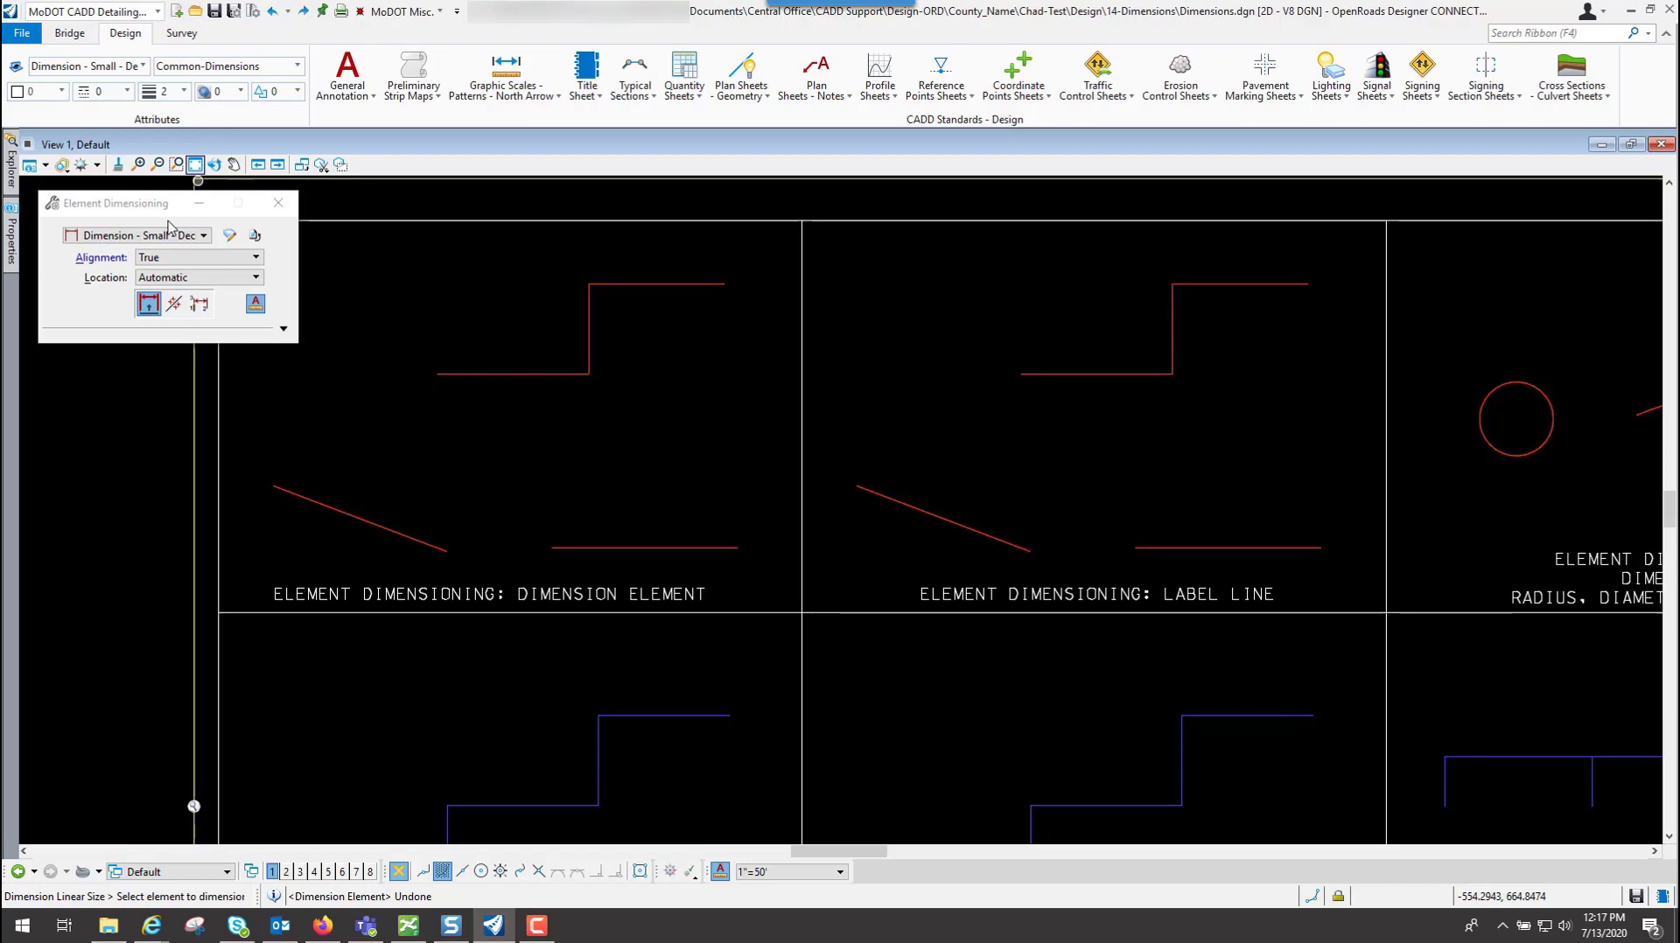
Set the location to Manual and dimension the horizontal line with text outside its left extension line, and the stepped line's lower segment with off-centre text.
{"action": "left_click", "coordinate": [171, 285]}
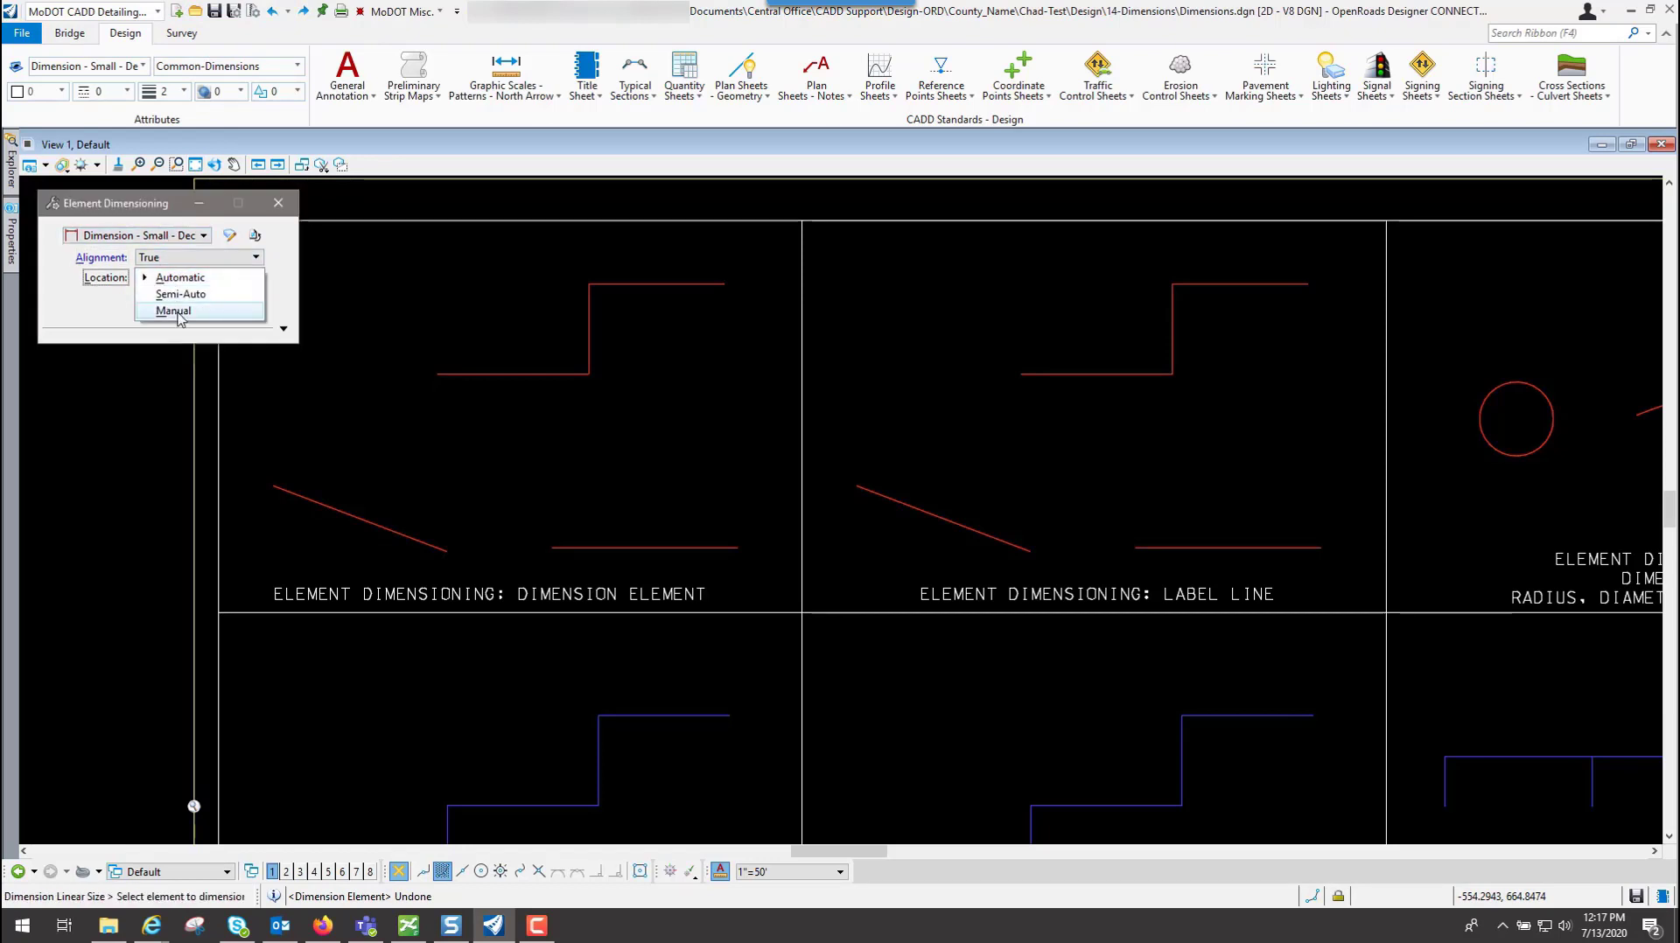
{"action": "left_click", "coordinate": [173, 311]}
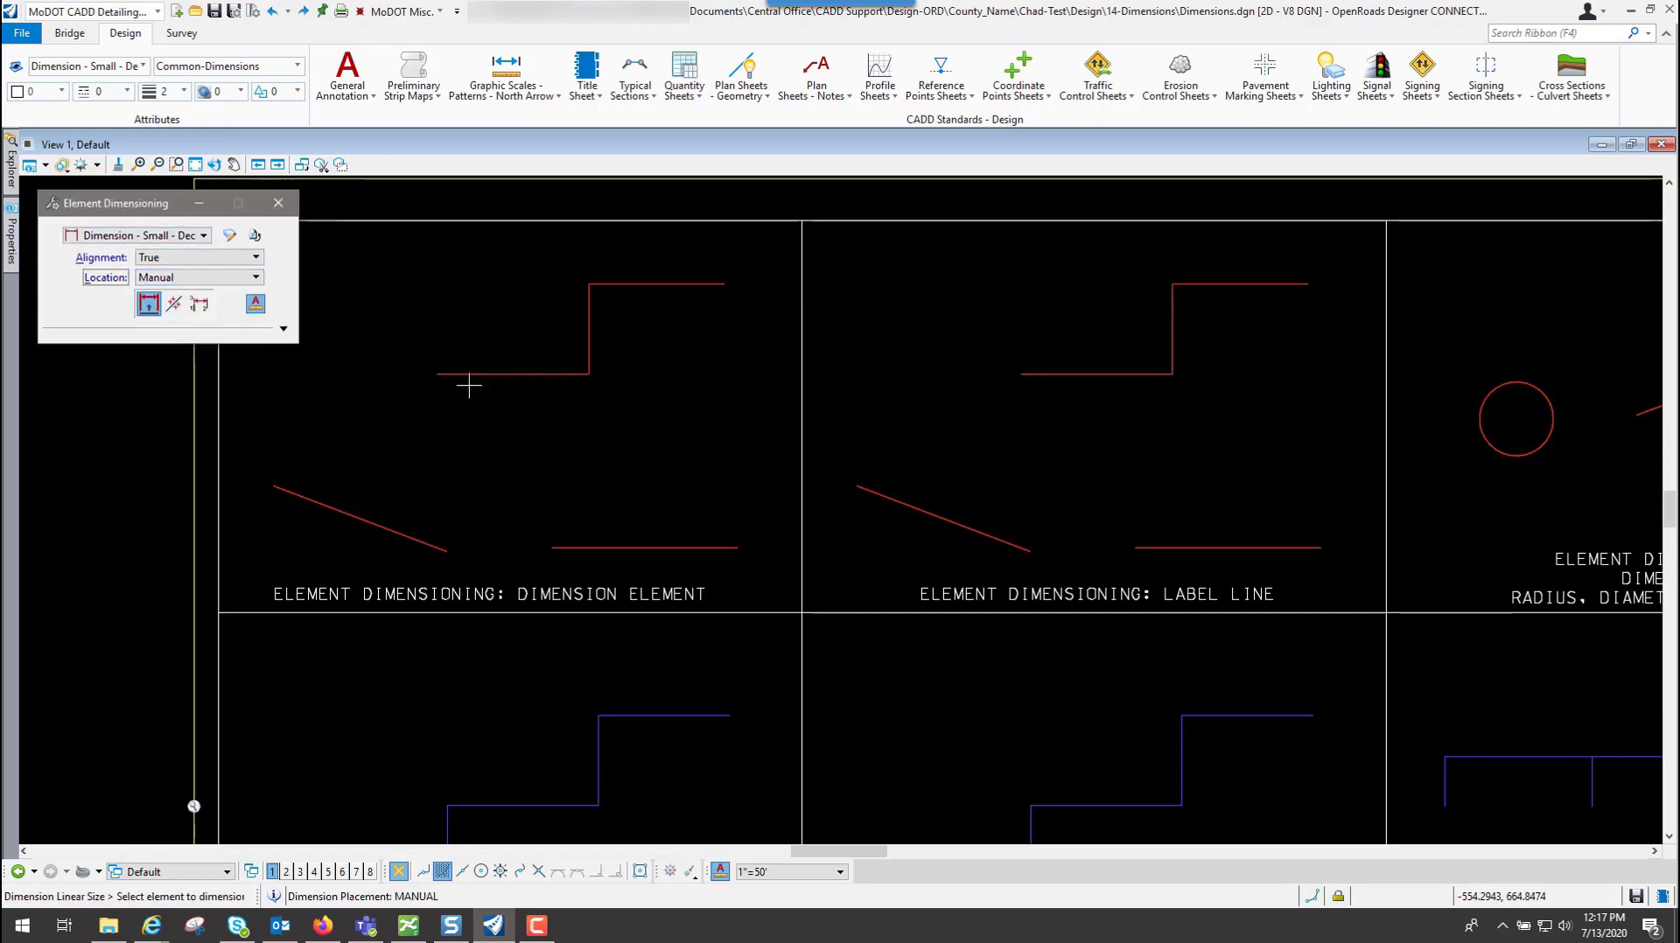
{"action": "left_click", "coordinate": [615, 548]}
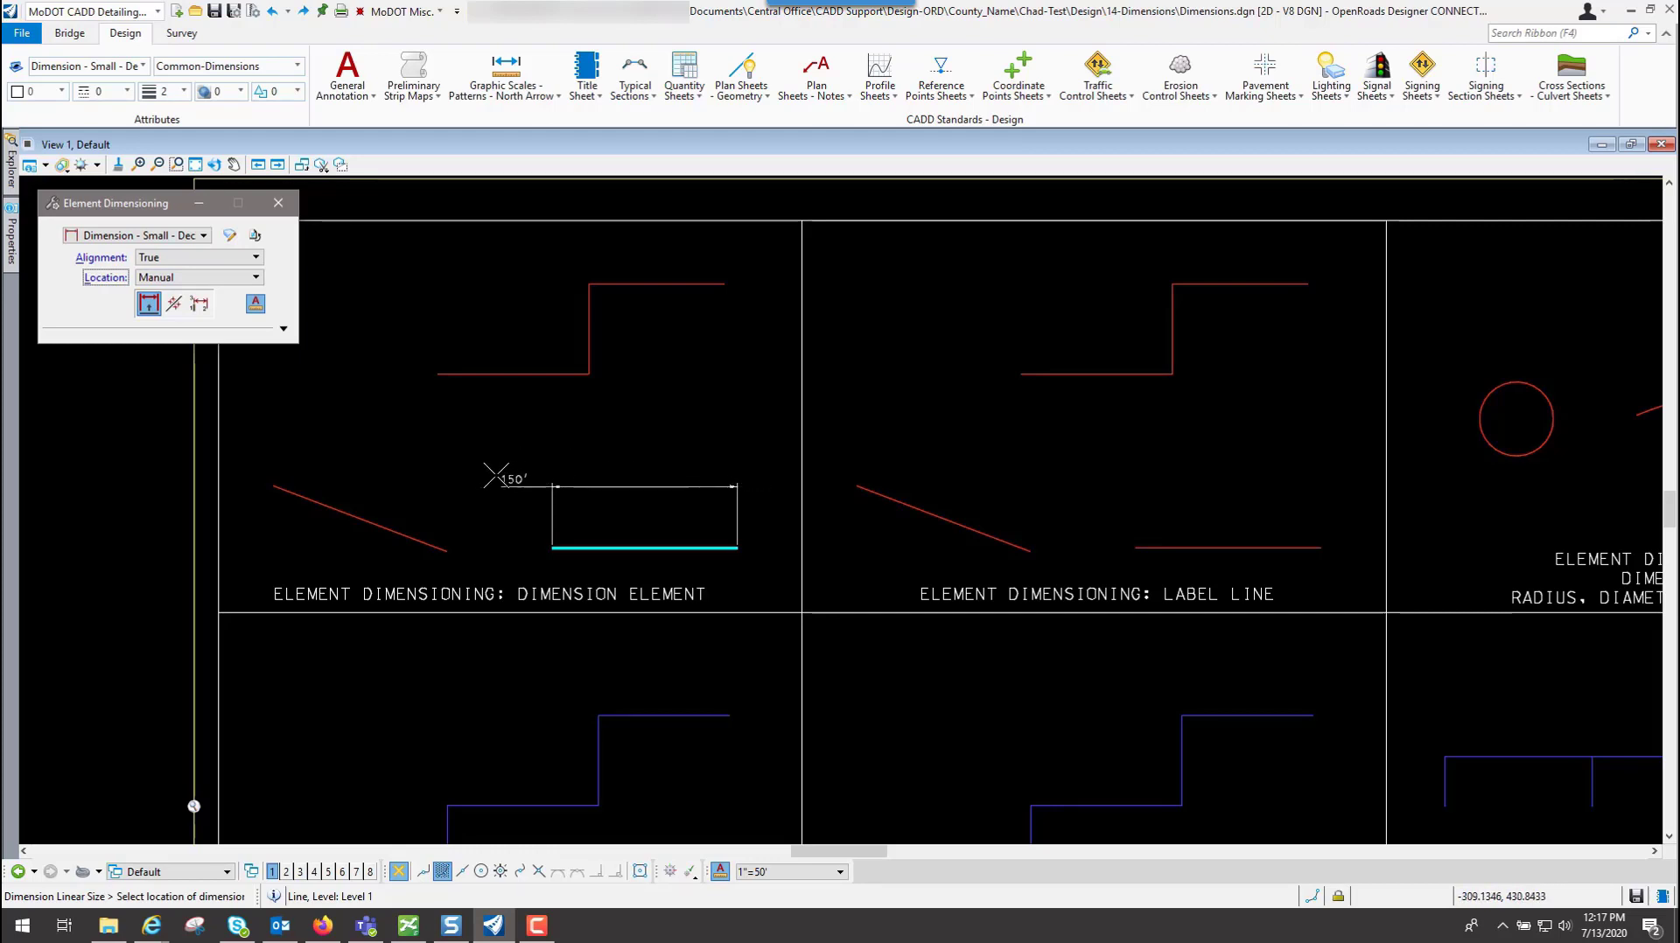
{"action": "left_click", "coordinate": [509, 476]}
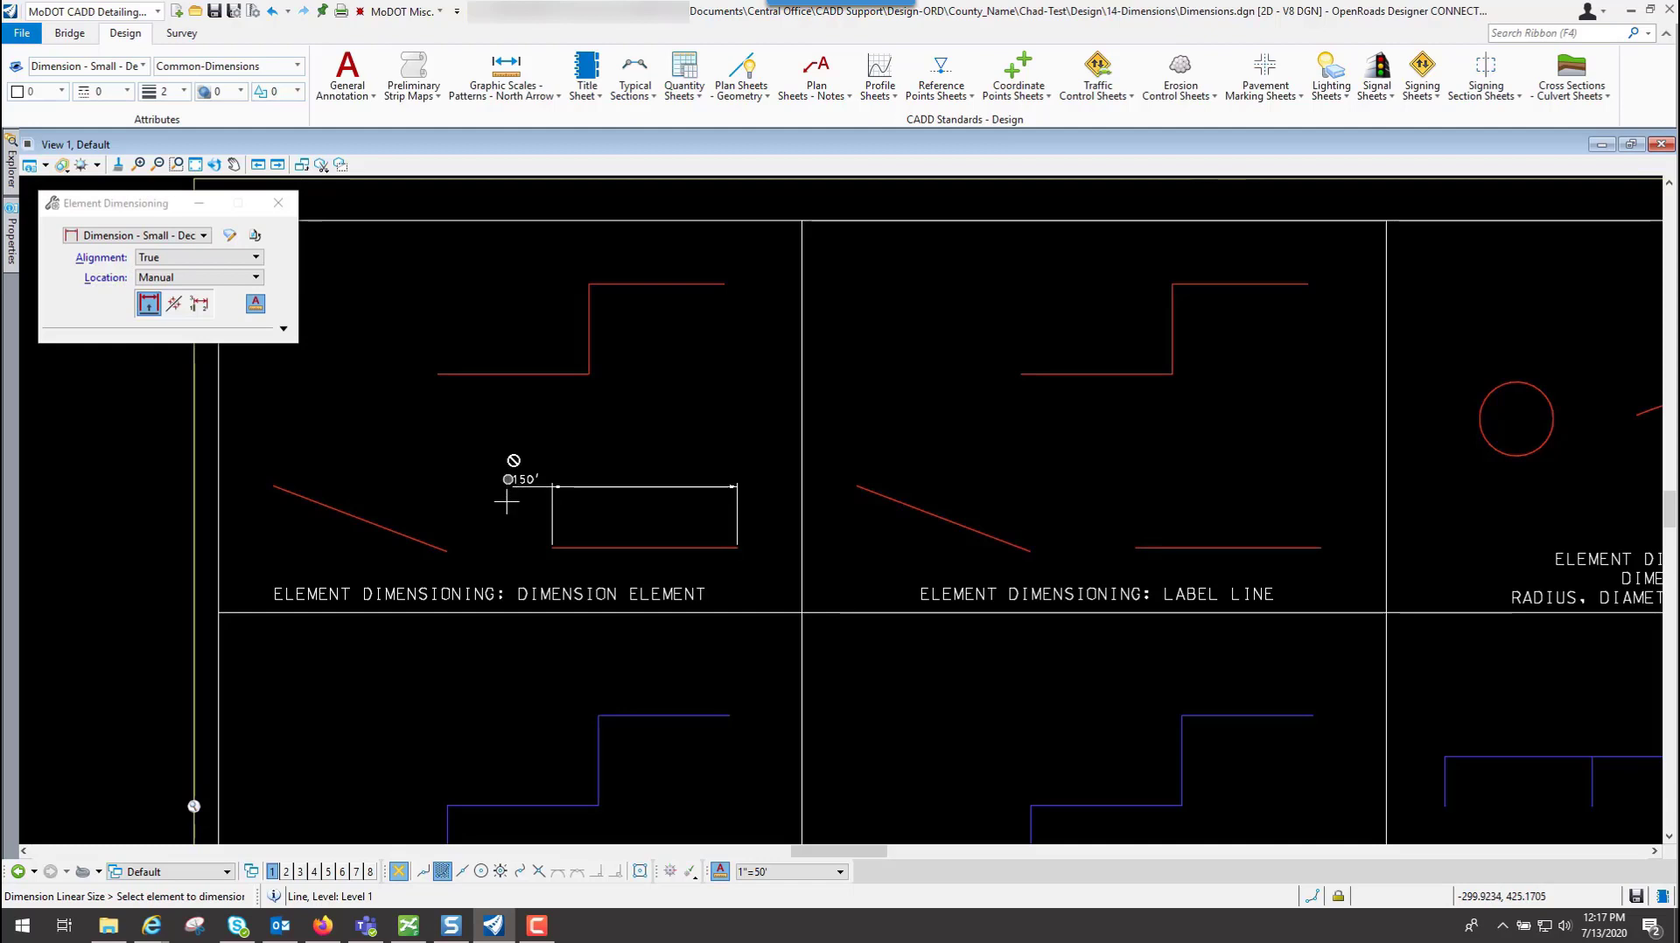
{"action": "left_click", "coordinate": [490, 375]}
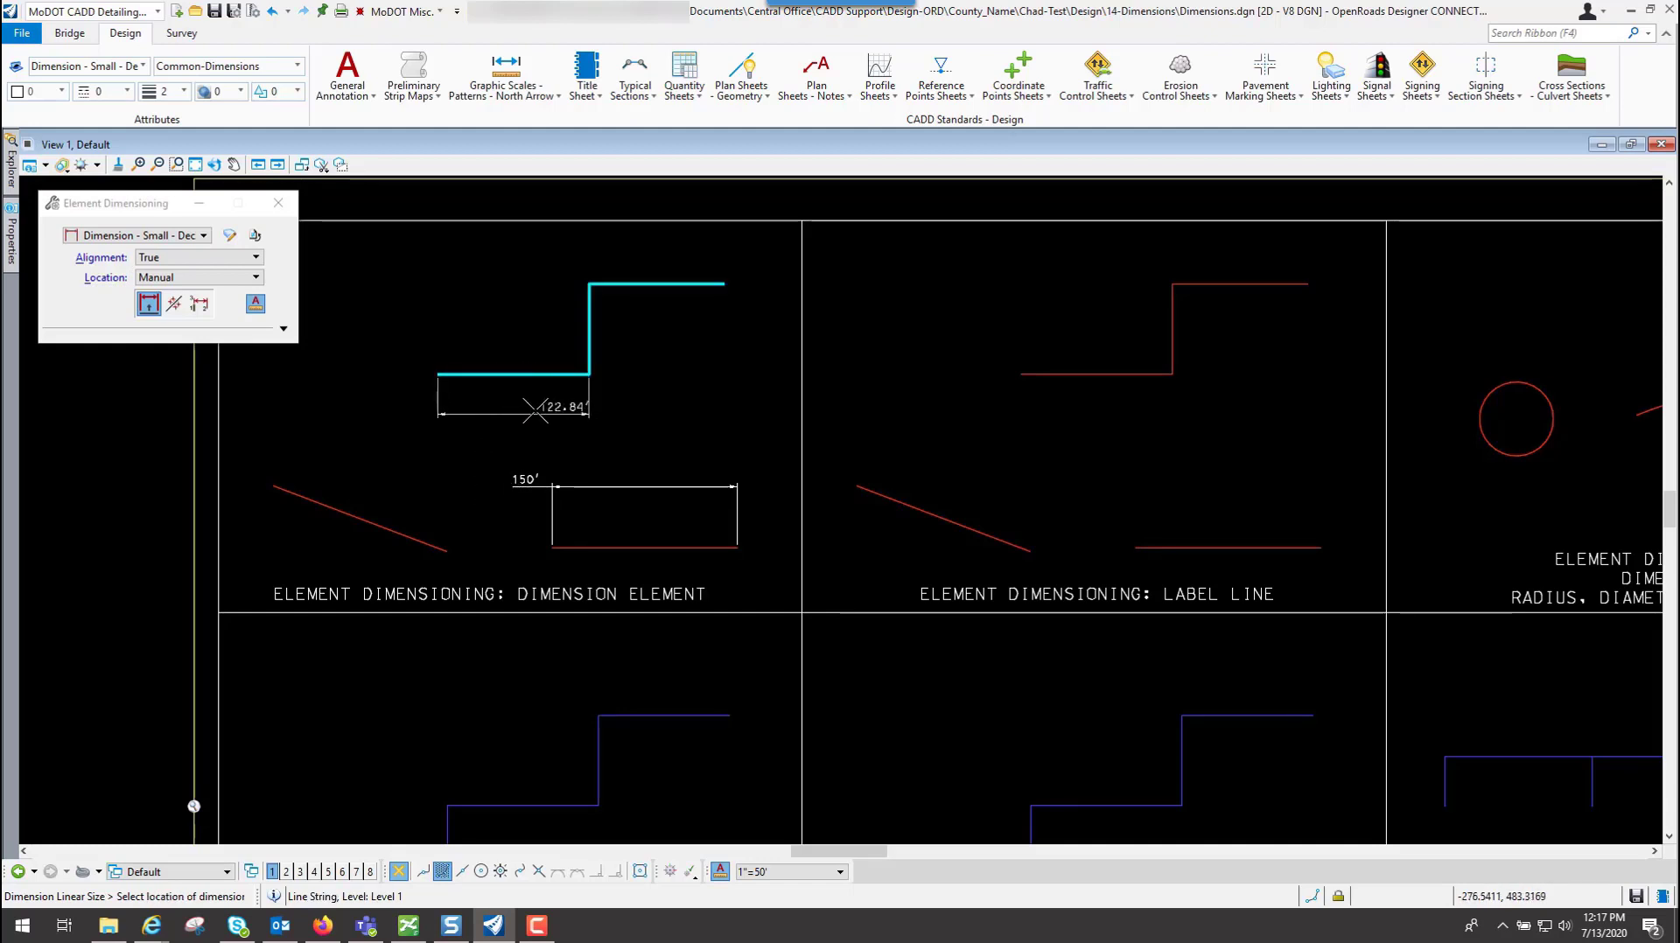
{"action": "left_click", "coordinate": [525, 409]}
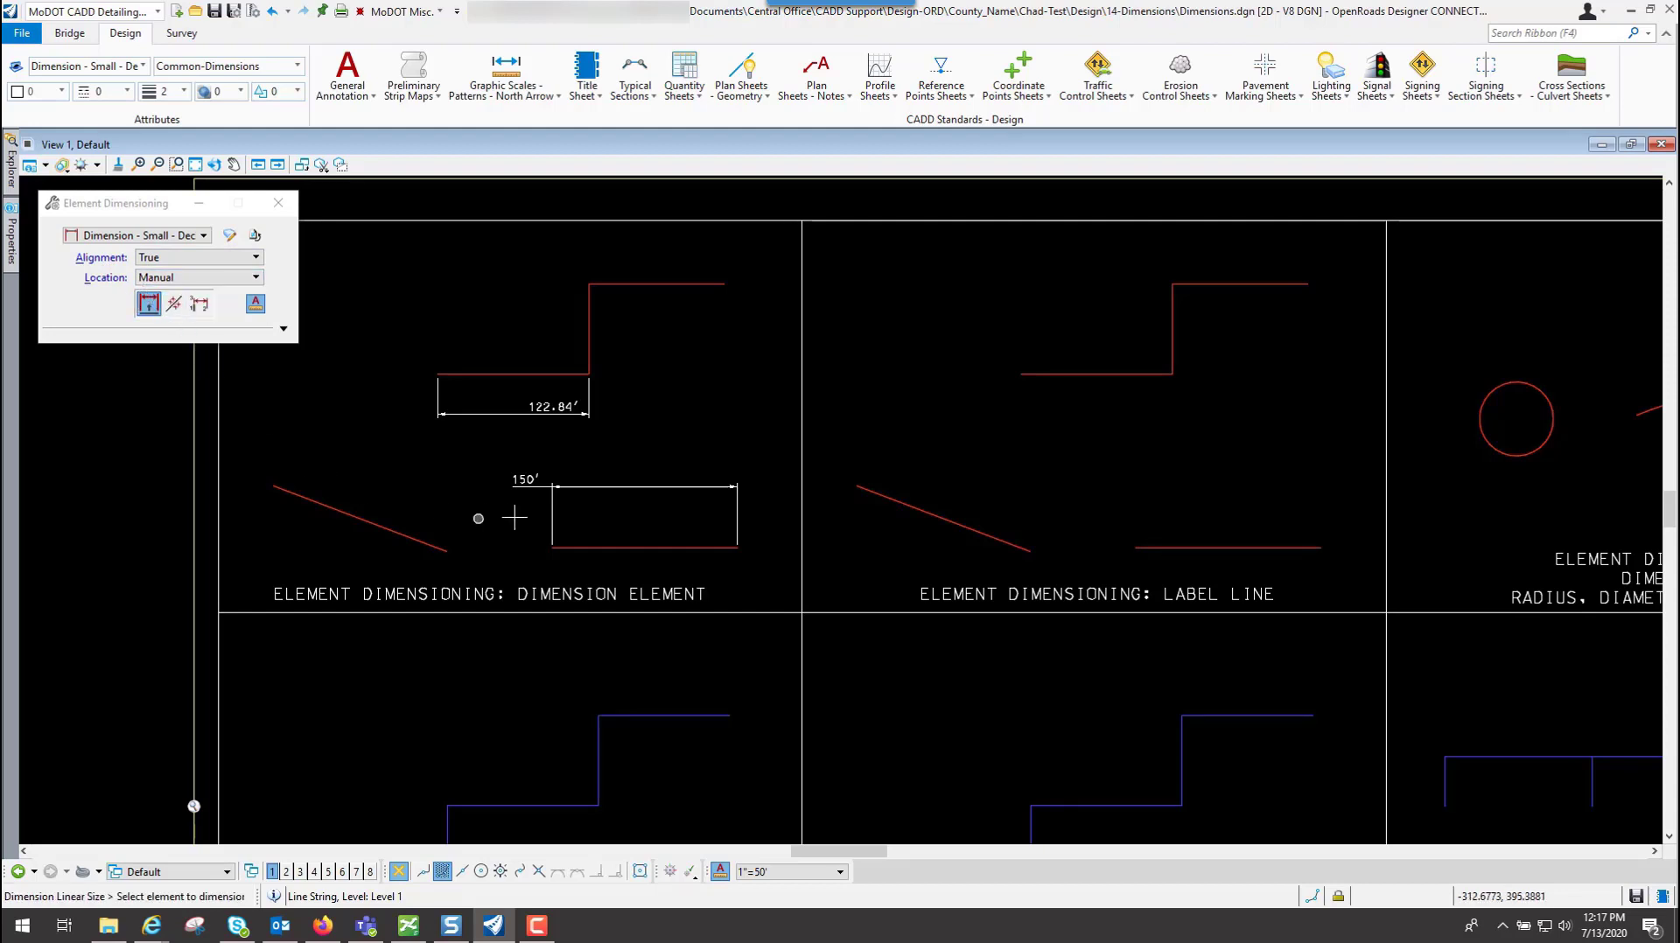
Use Label Line to label the sloped line, all three stepped-line segments and the horizontal line in the Label Line cell.
{"action": "left_click", "coordinate": [1654, 851]}
{"action": "left_click", "coordinate": [1654, 850]}
{"action": "left_click", "coordinate": [1654, 851]}
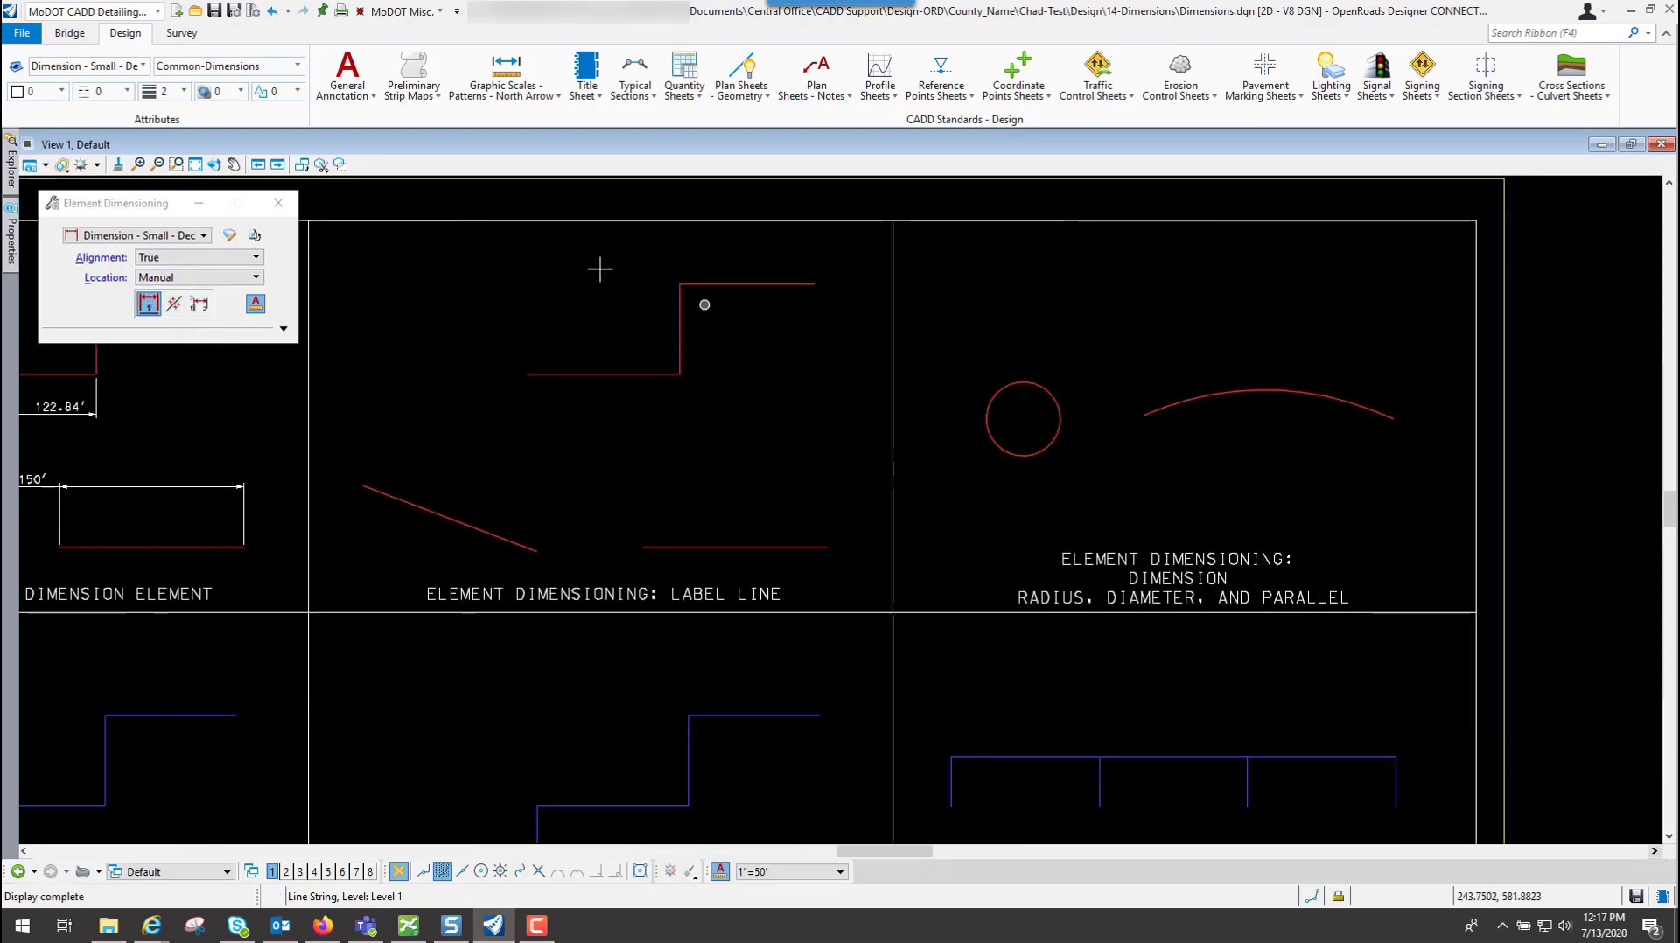
{"action": "left_click", "coordinate": [175, 305]}
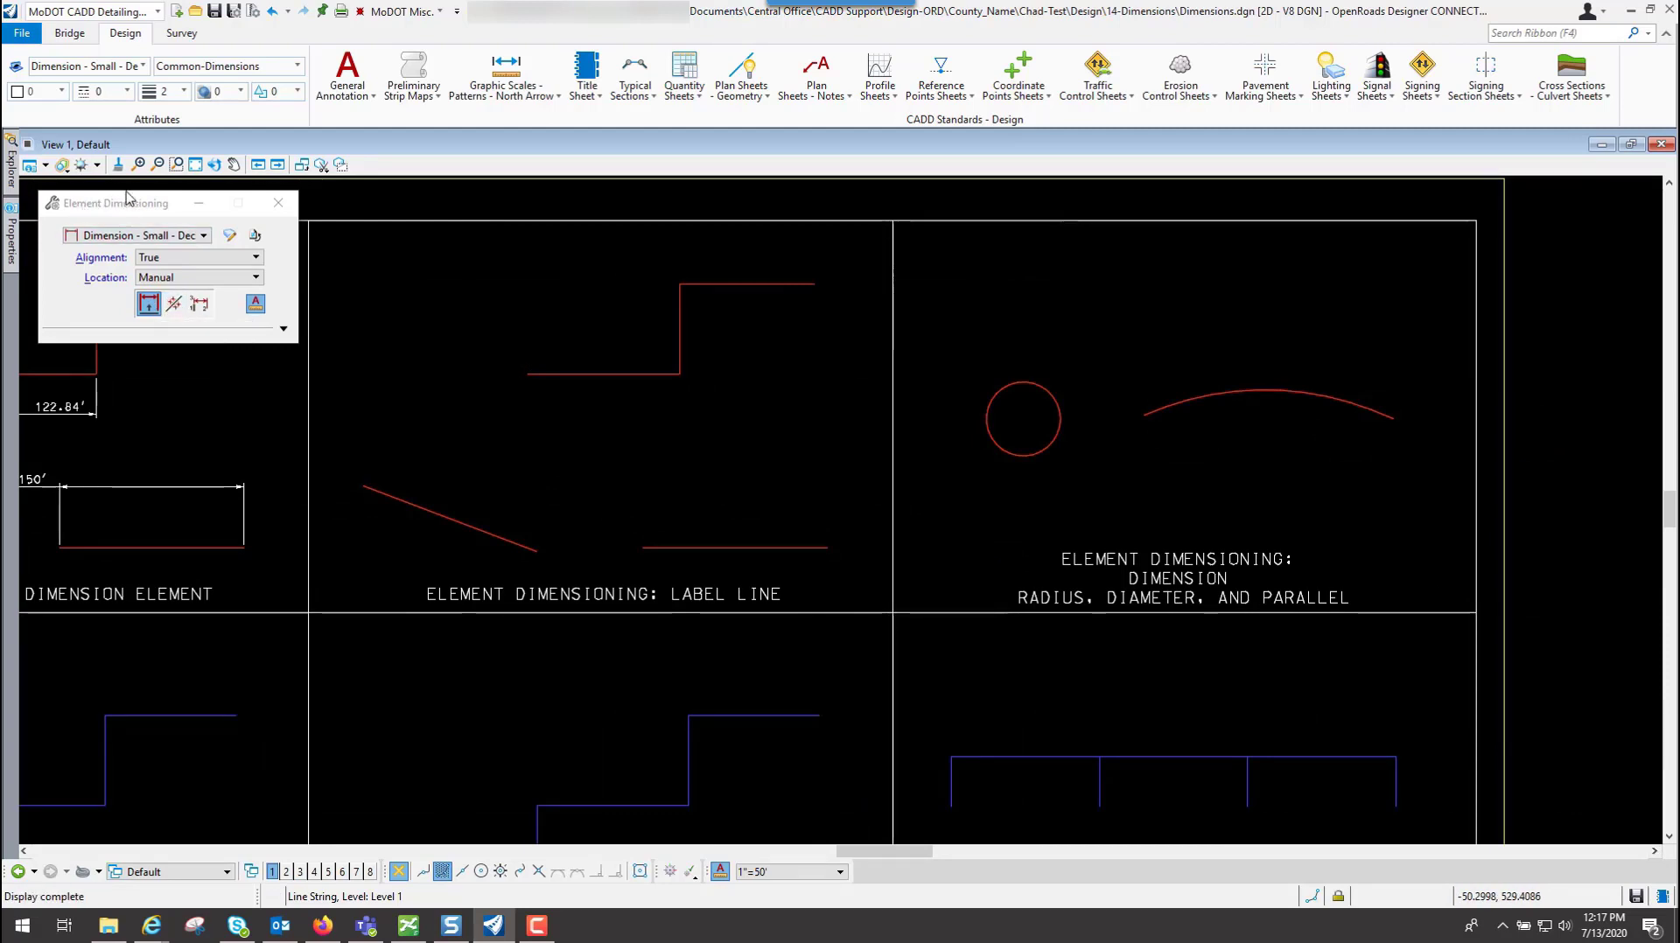
{"action": "left_click", "coordinate": [174, 304]}
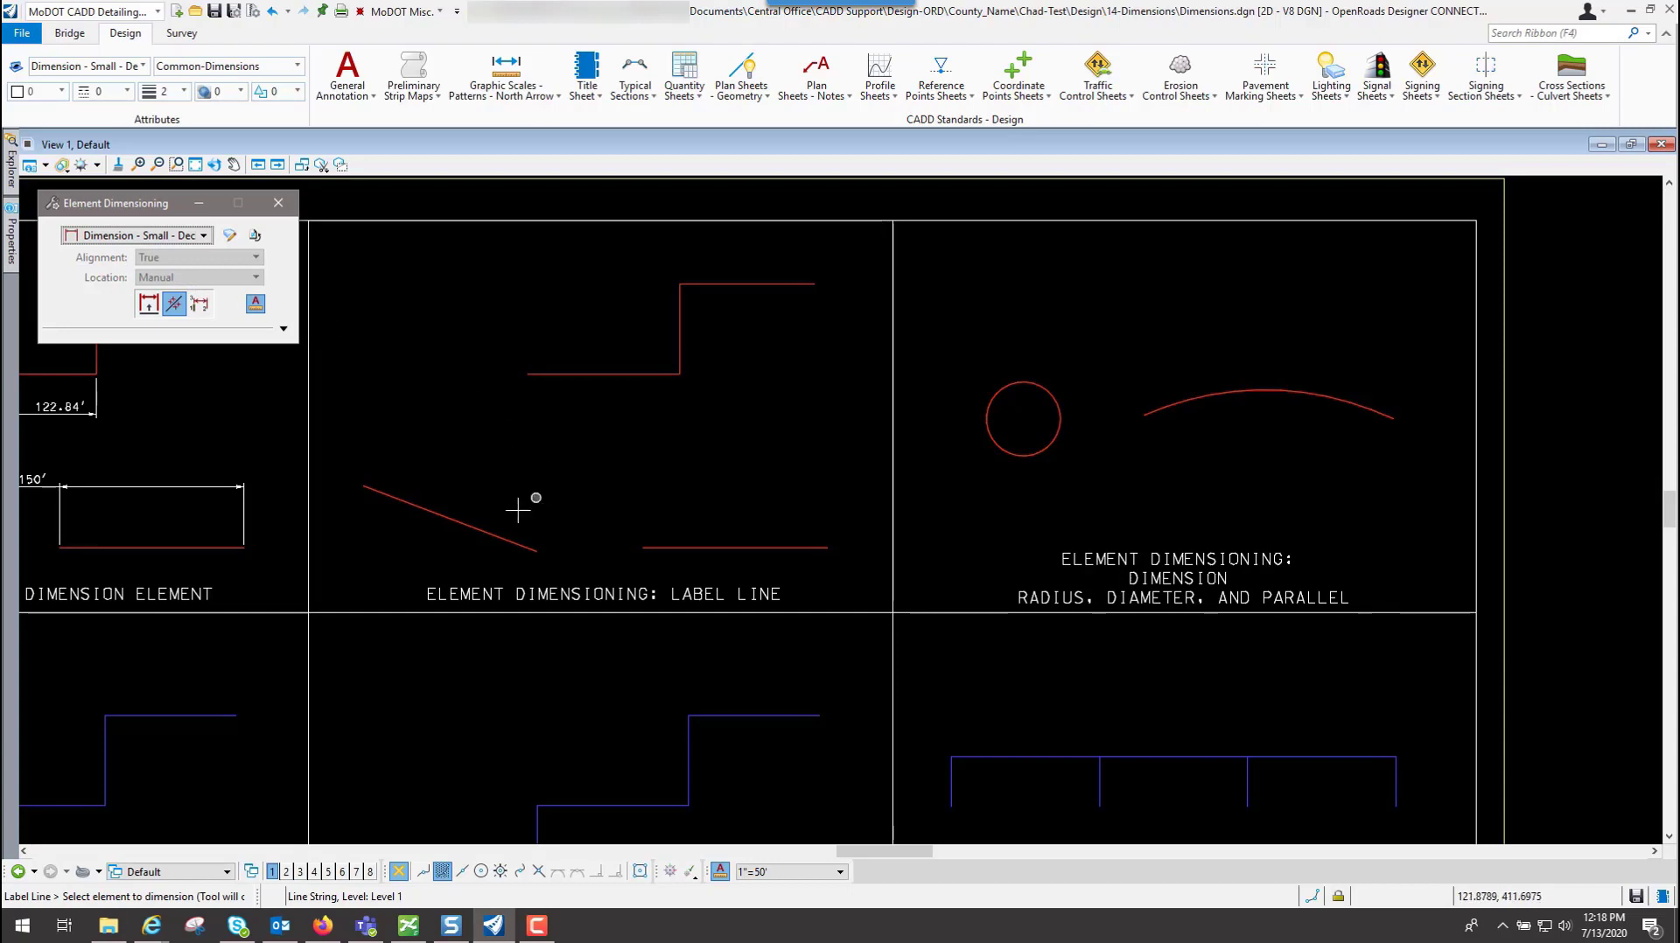
{"action": "left_click", "coordinate": [438, 514]}
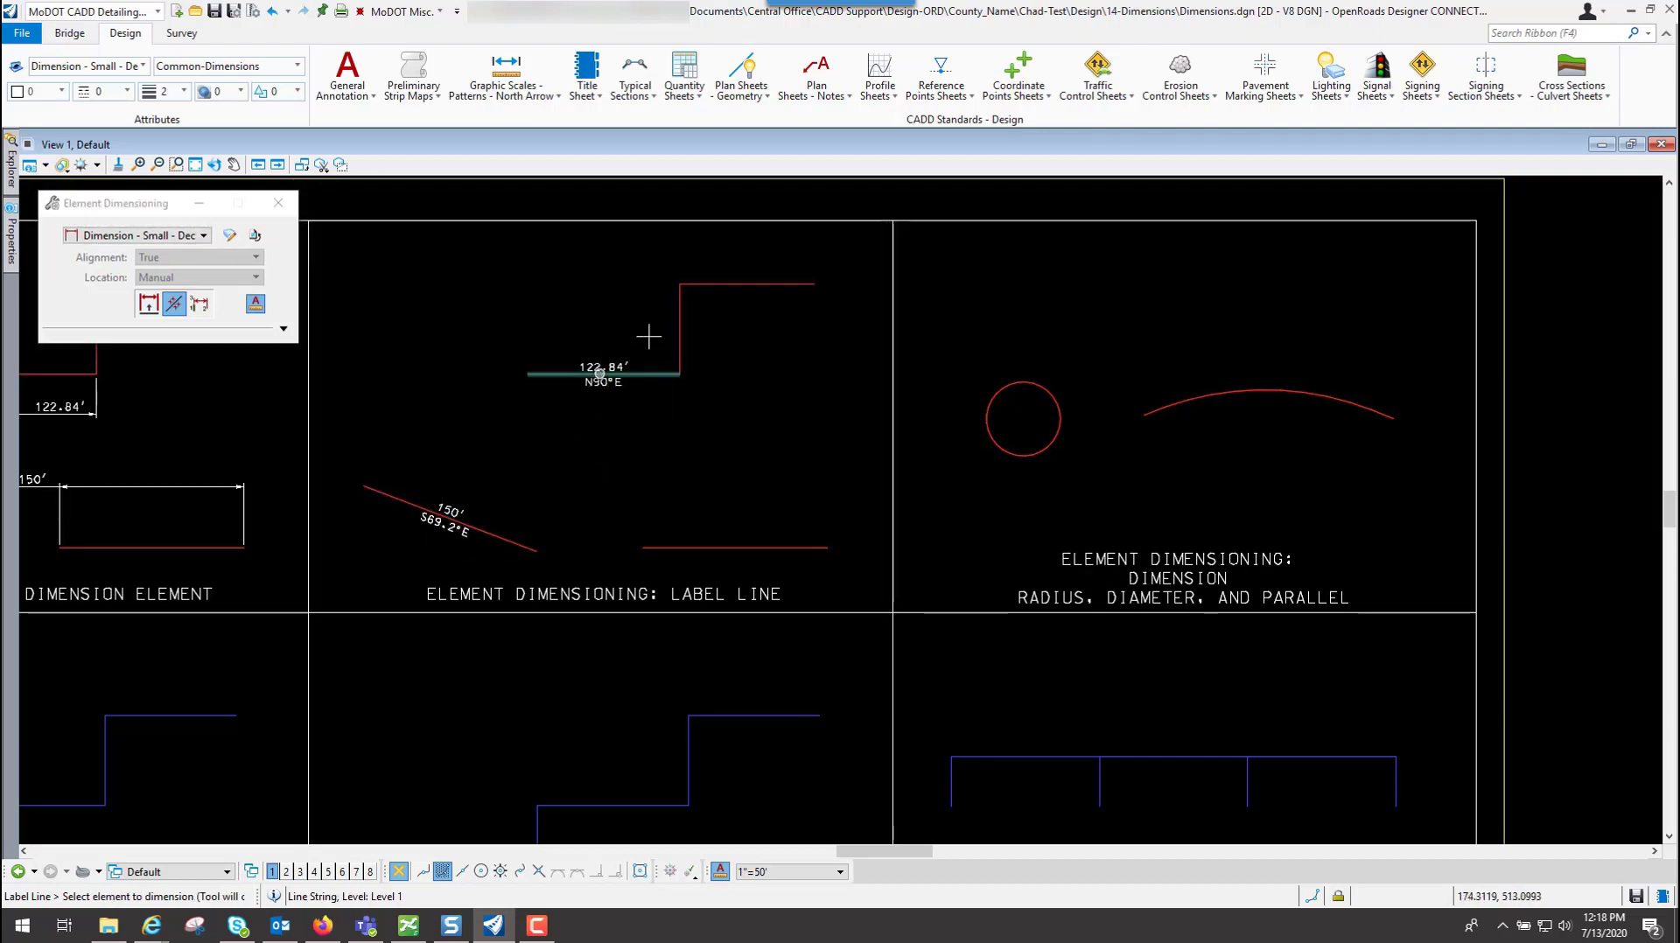
{"action": "left_click", "coordinate": [680, 326]}
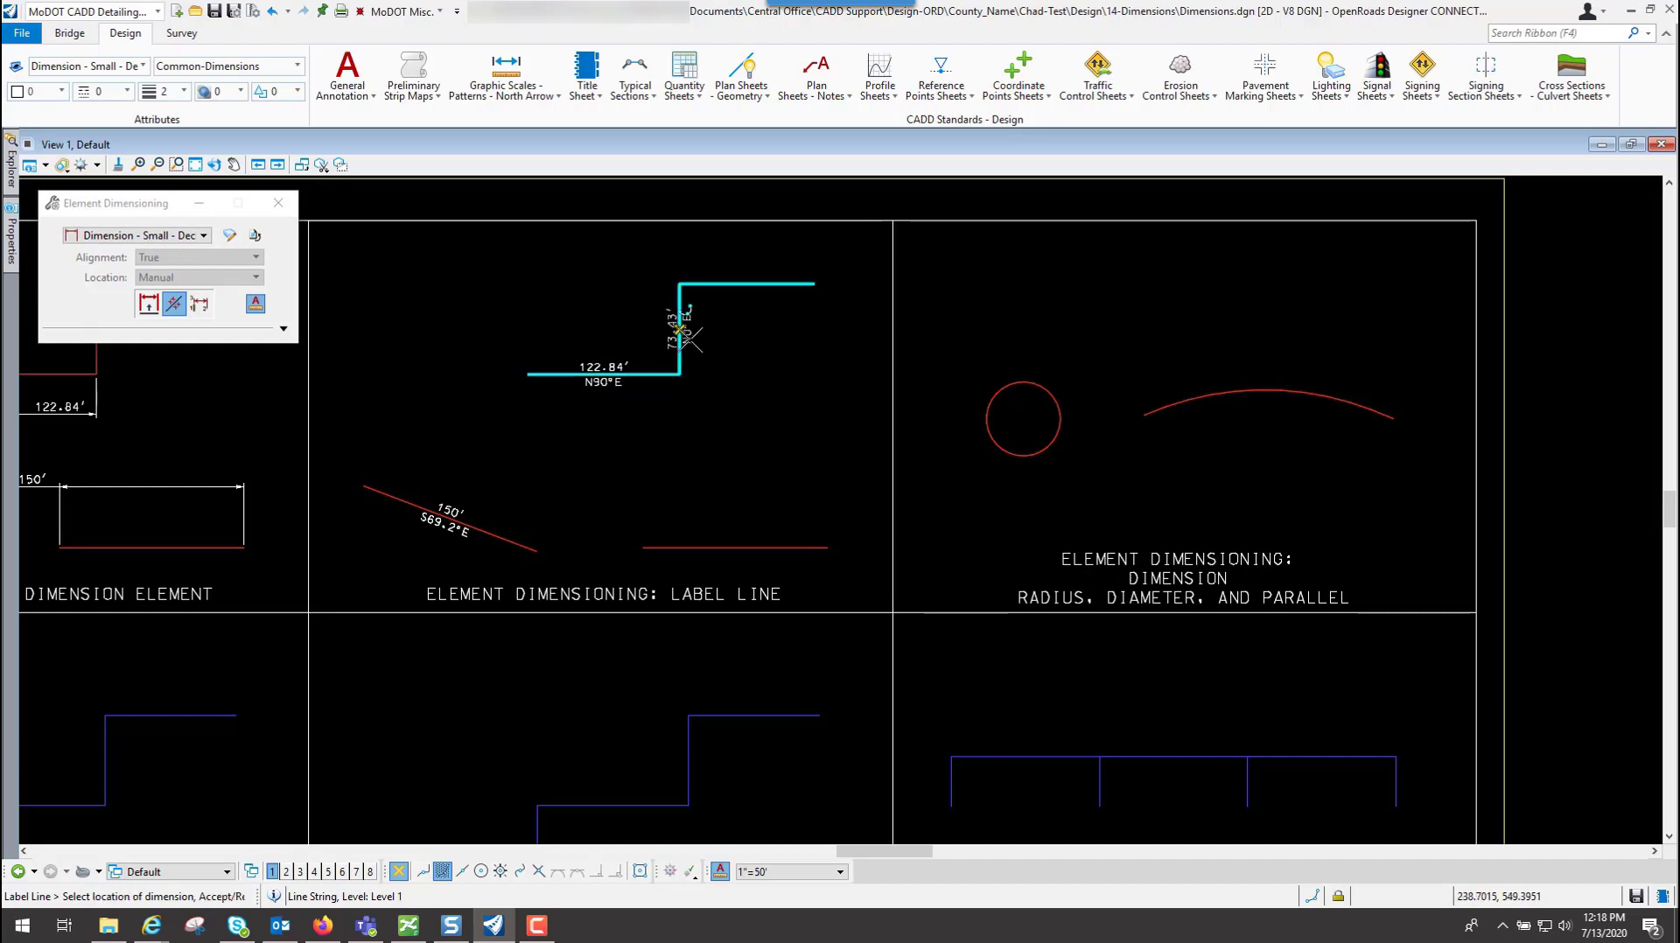
{"action": "left_click", "coordinate": [758, 285]}
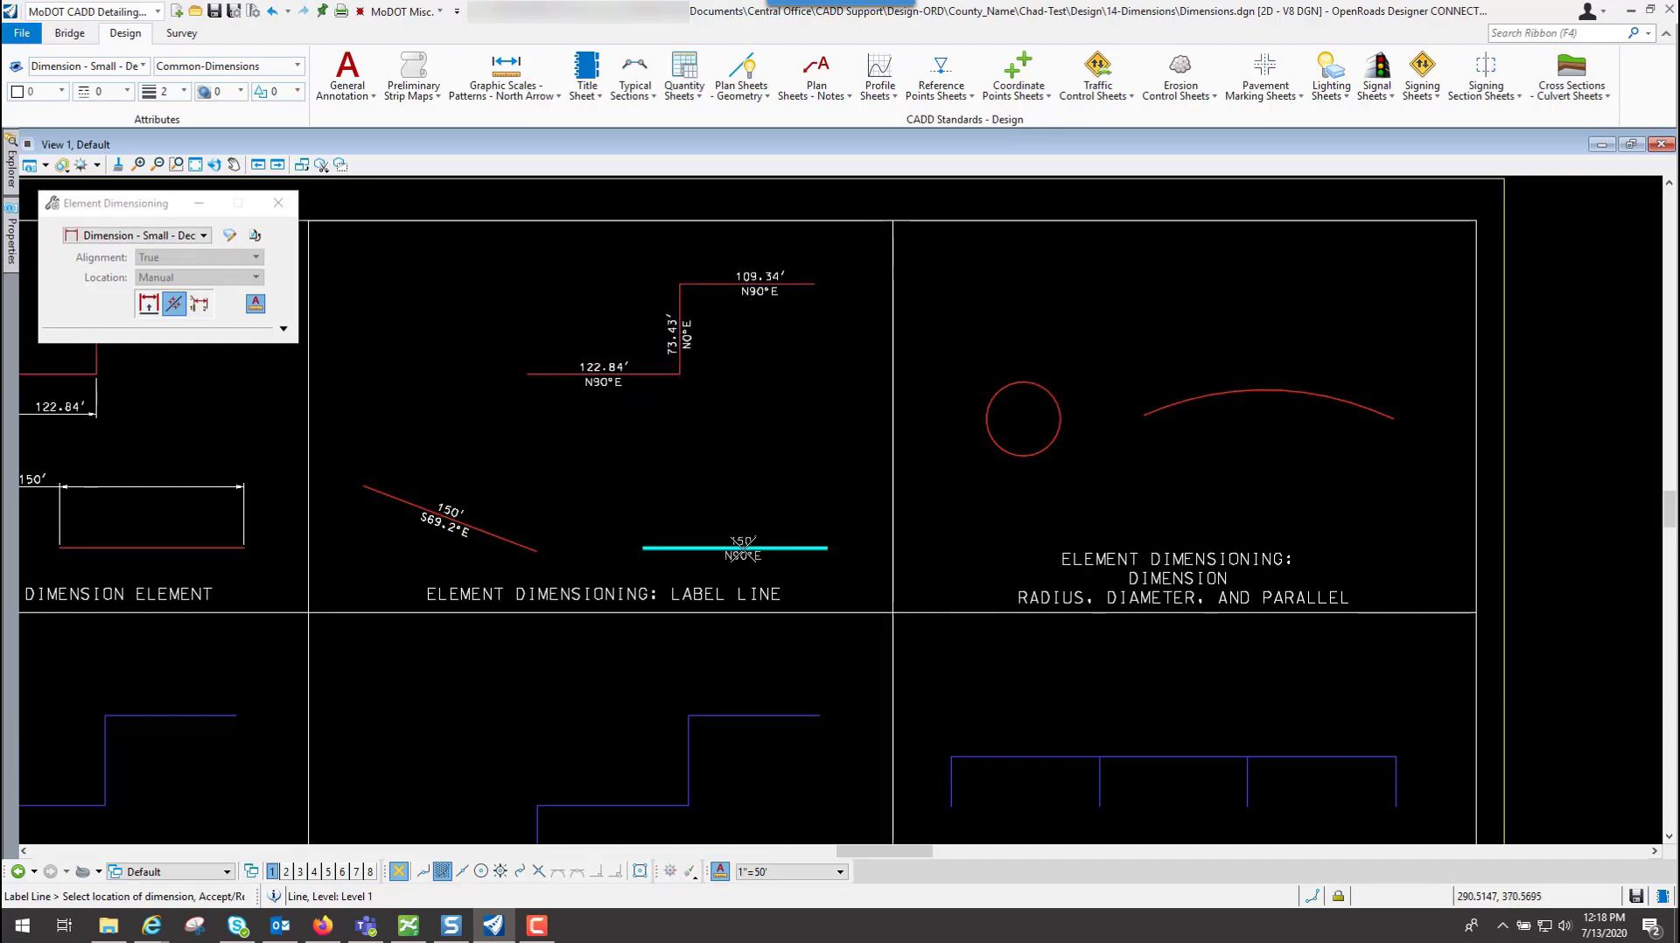
{"action": "left_click", "coordinate": [788, 569]}
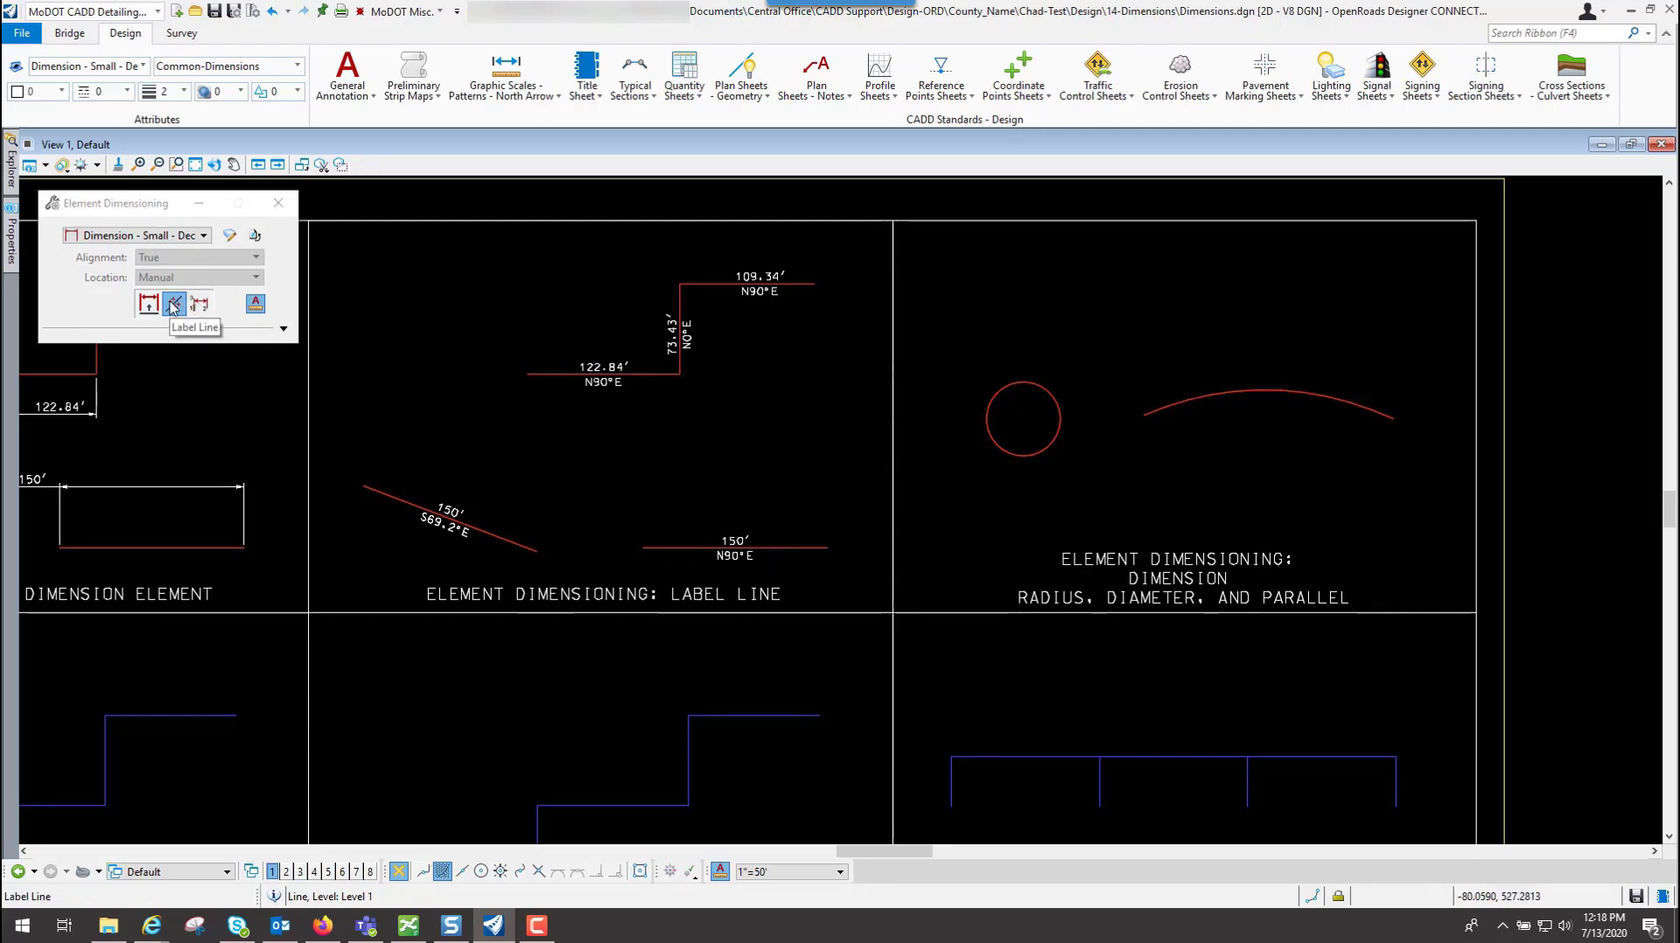
Activate Dimension Element with the alignment set to View and the location set to Automatic.
{"action": "left_click", "coordinate": [1655, 852]}
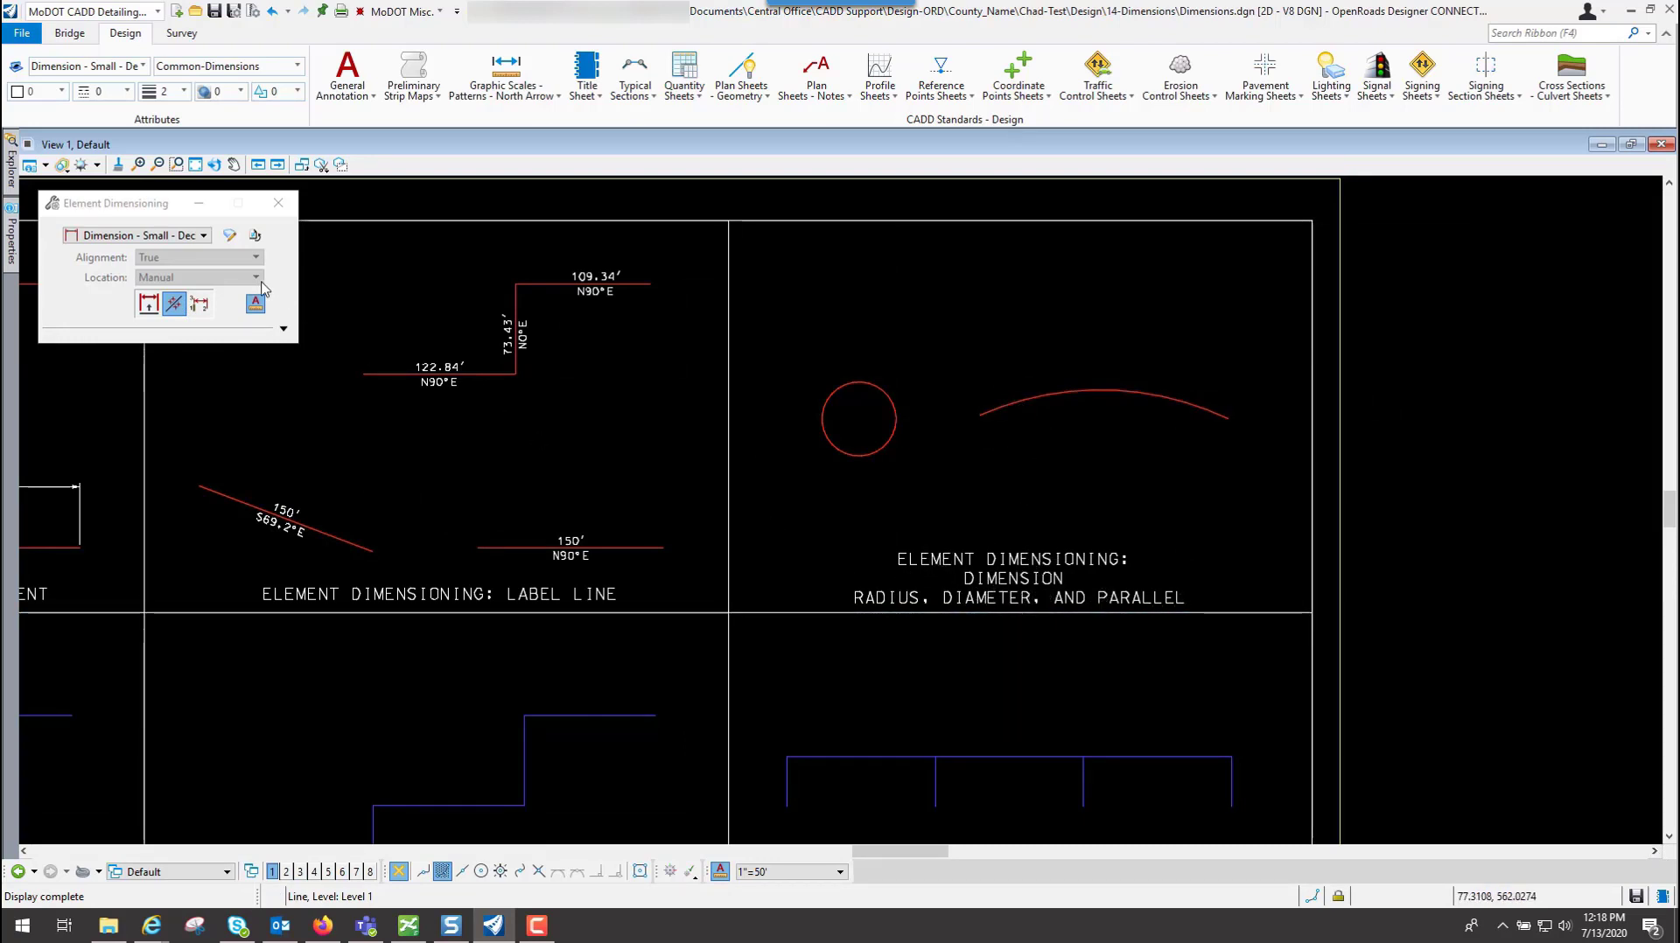
{"action": "left_click", "coordinate": [151, 306]}
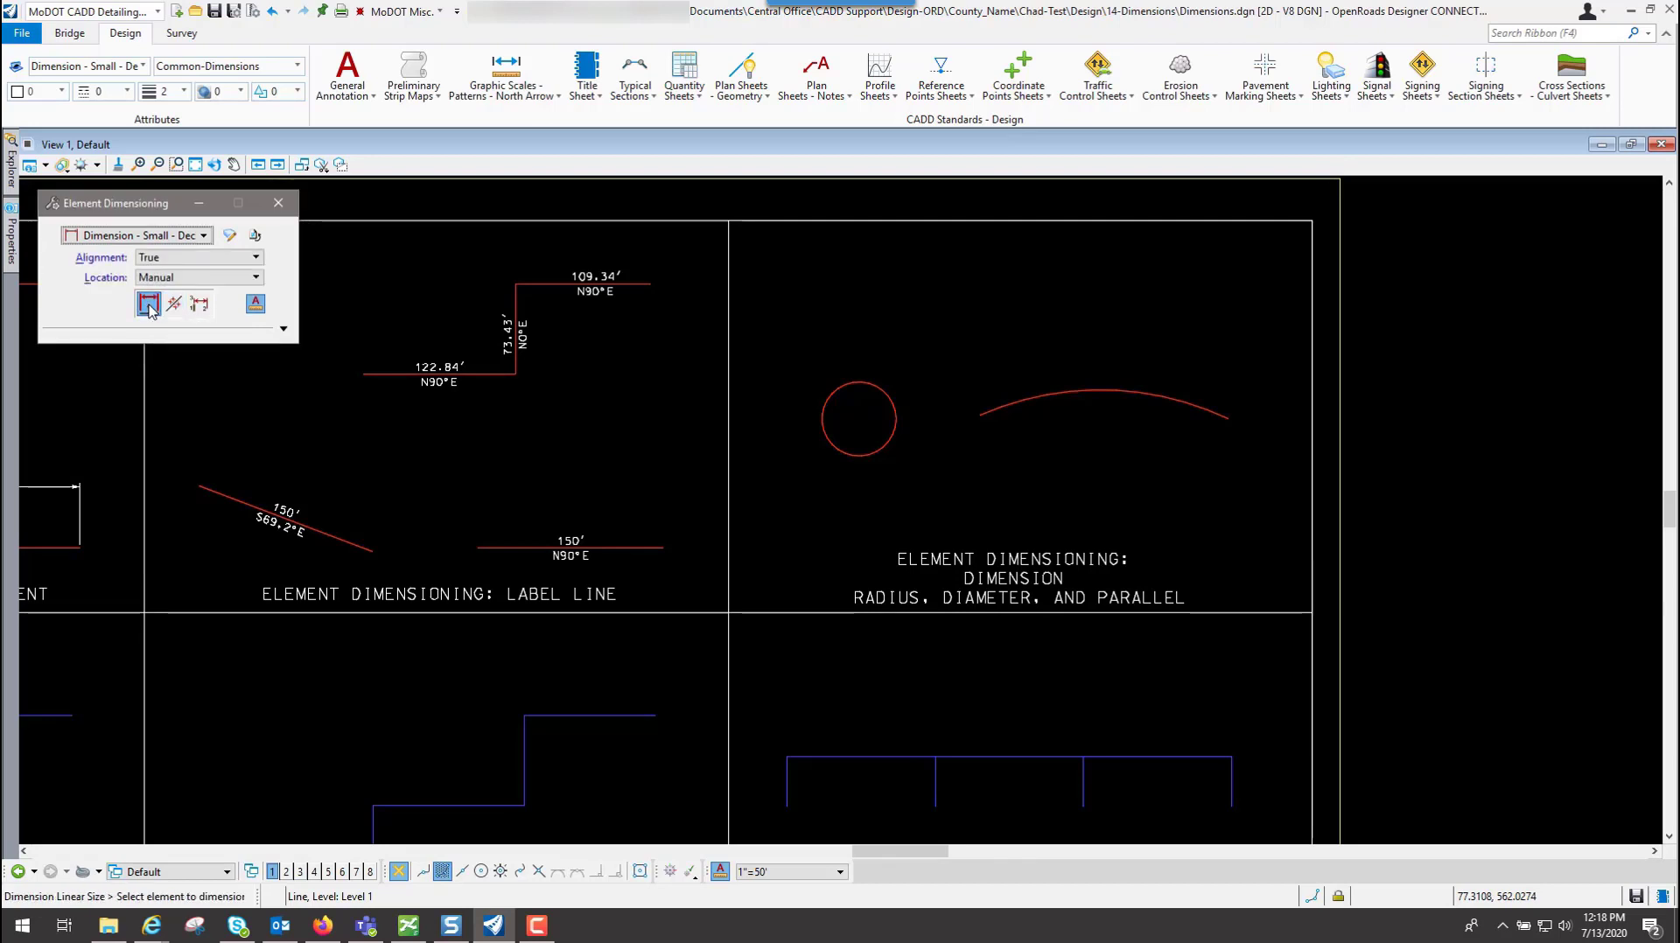
{"action": "left_click", "coordinate": [233, 258]}
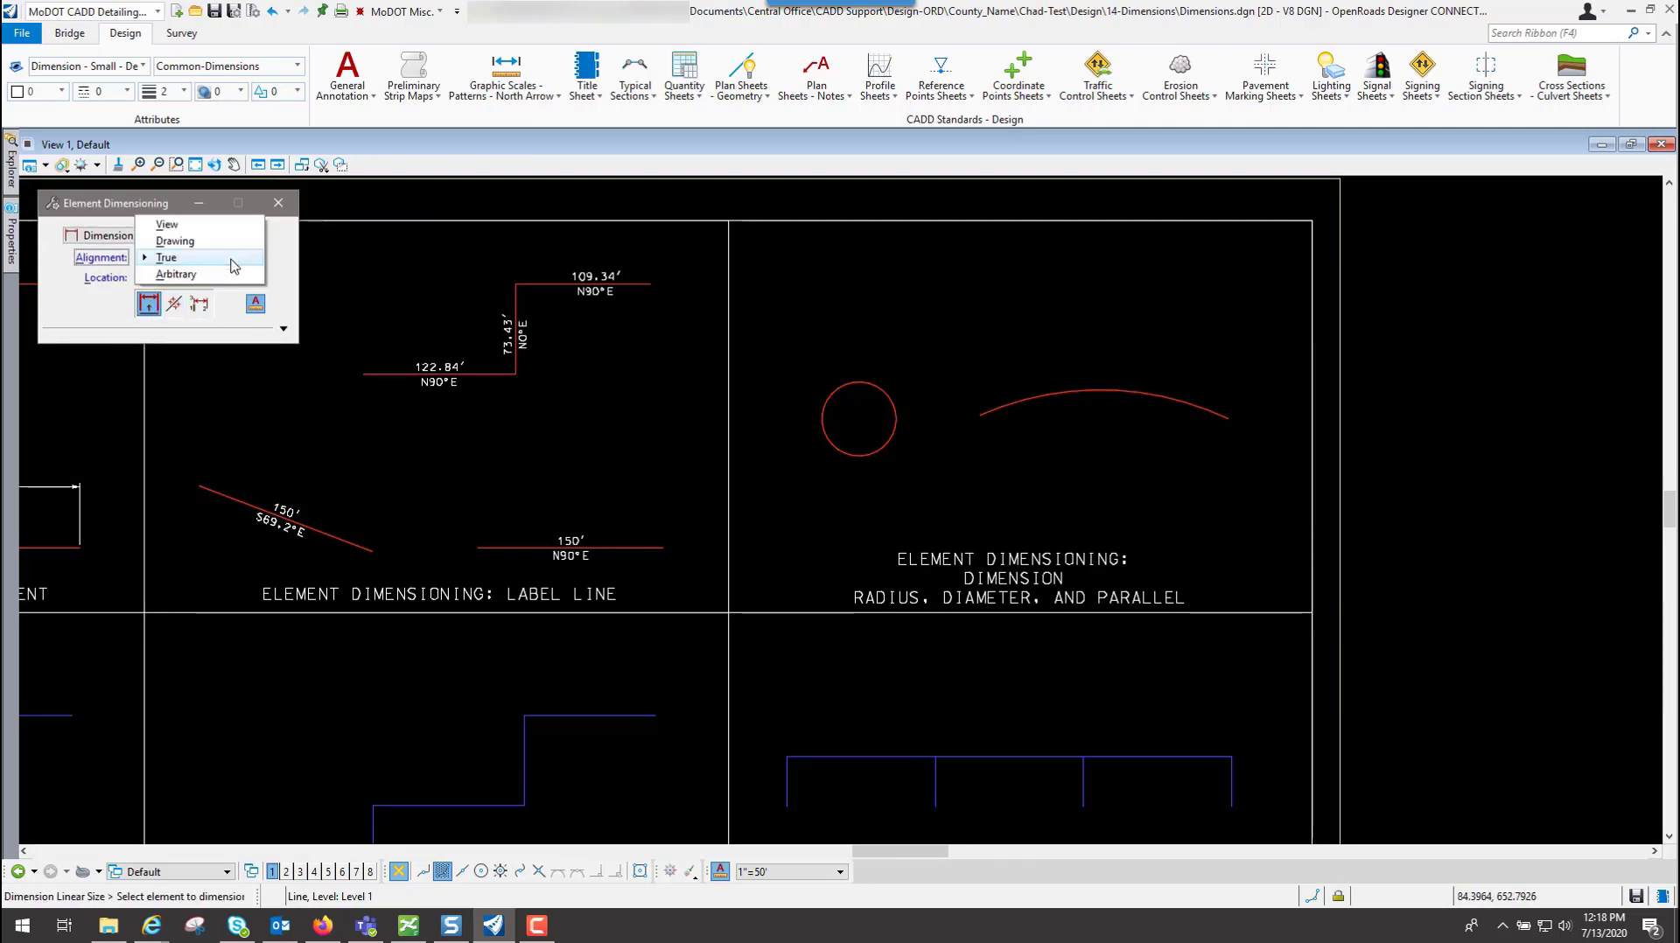
{"action": "left_click", "coordinate": [182, 226]}
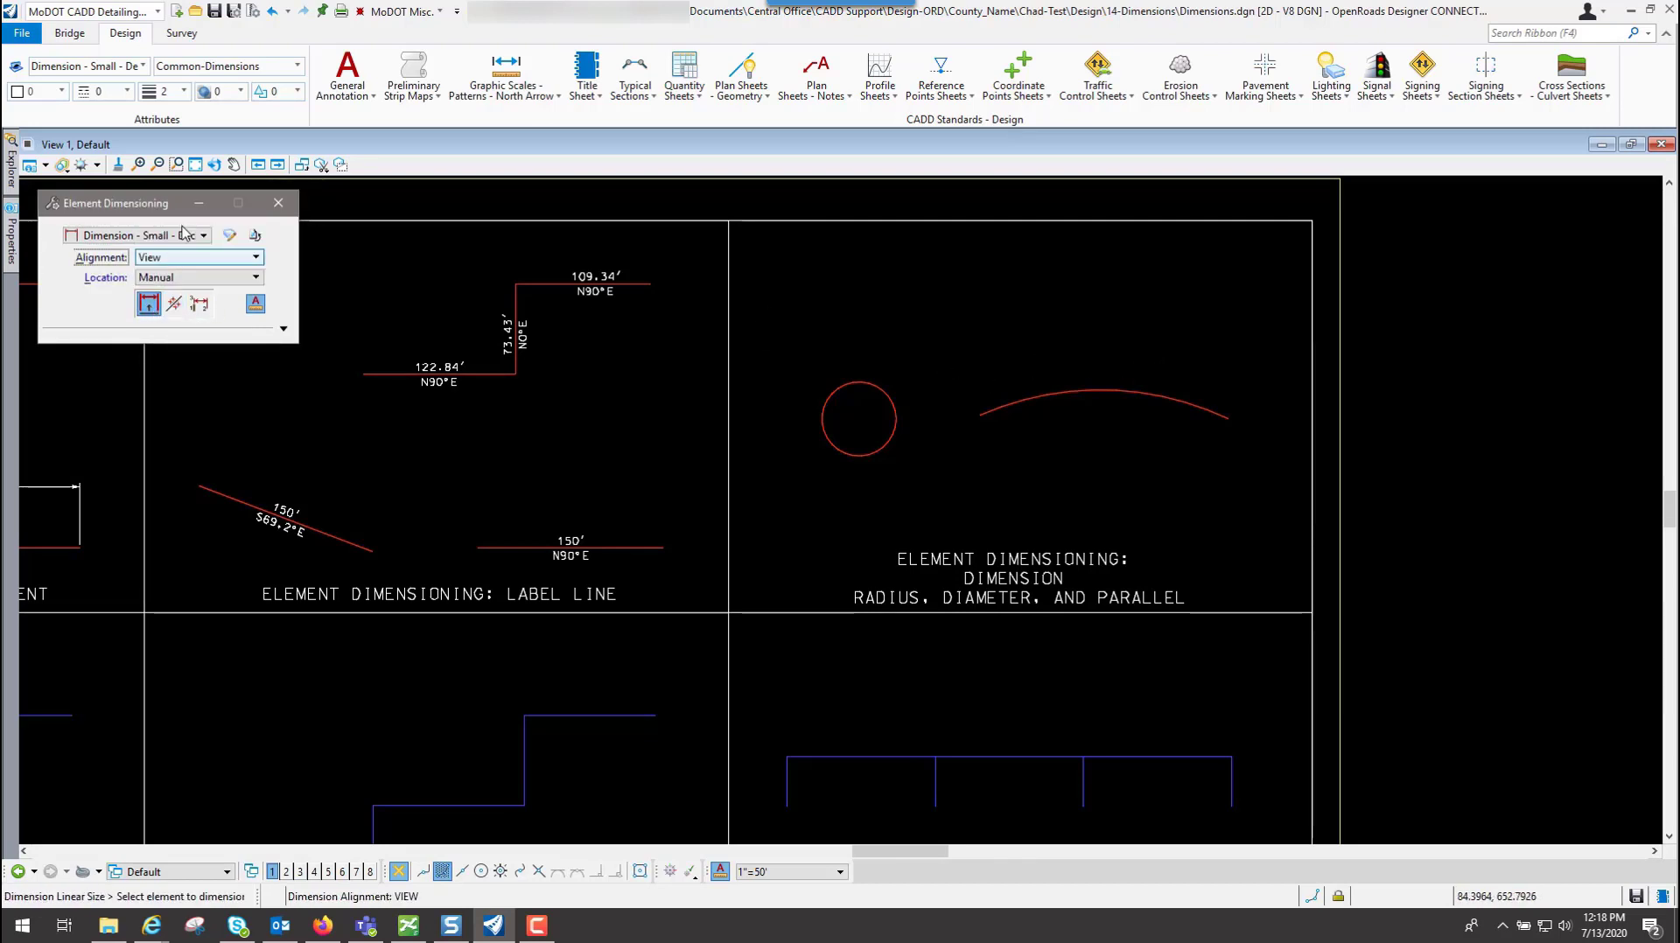
{"action": "left_click", "coordinate": [200, 280]}
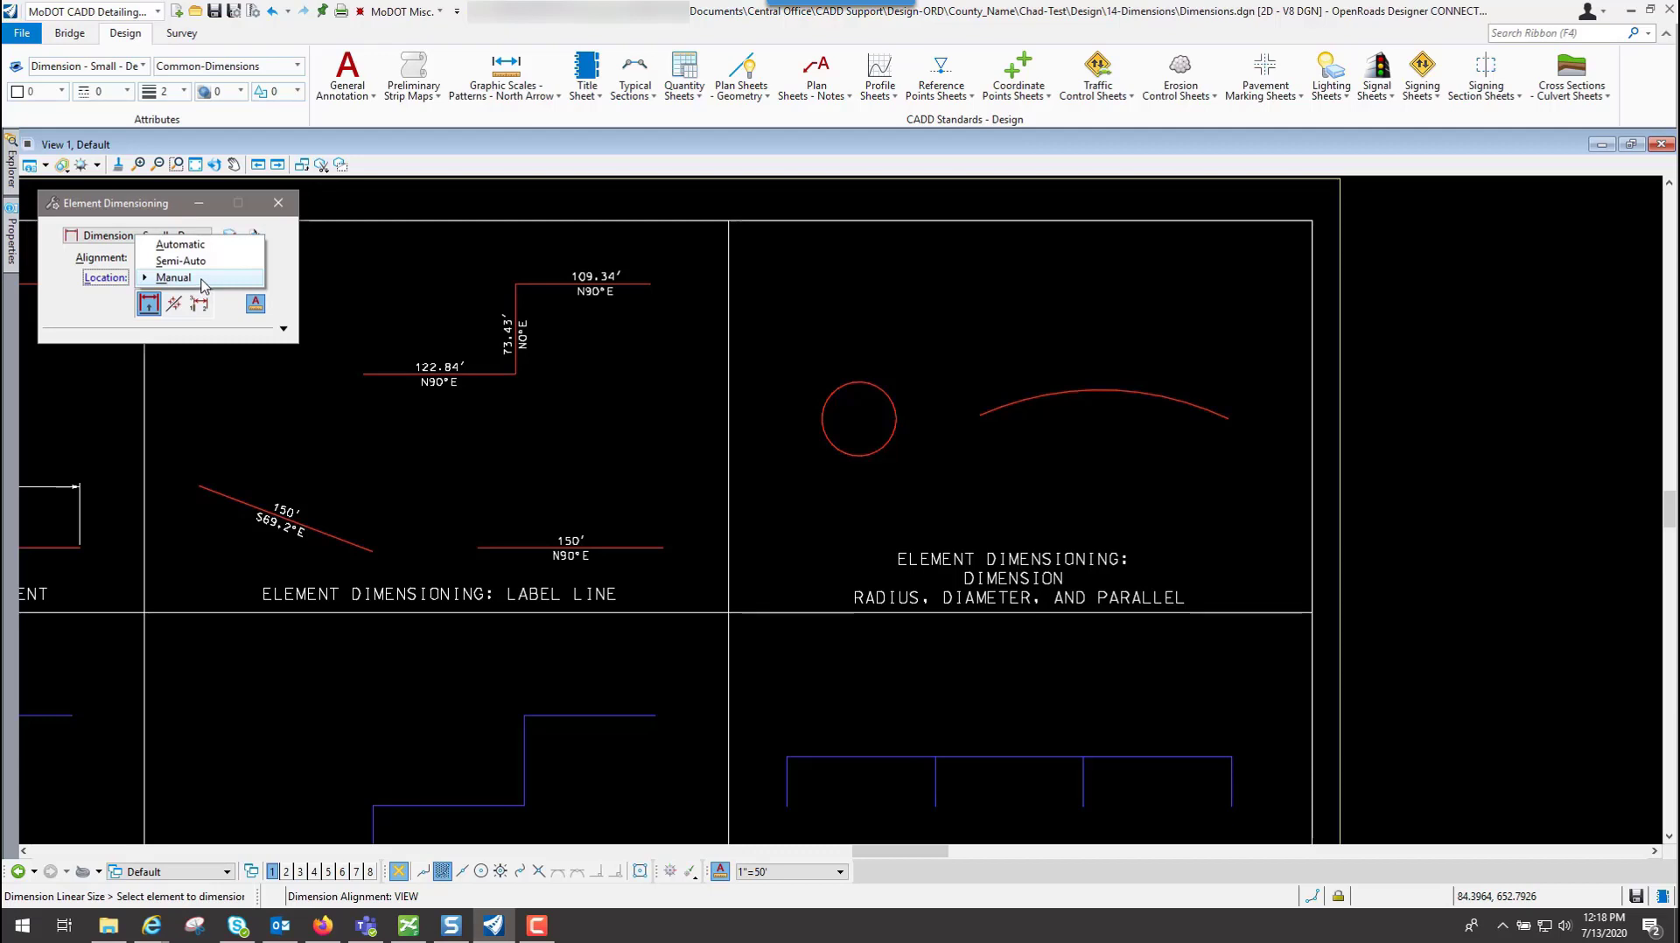
{"action": "left_click", "coordinate": [179, 236]}
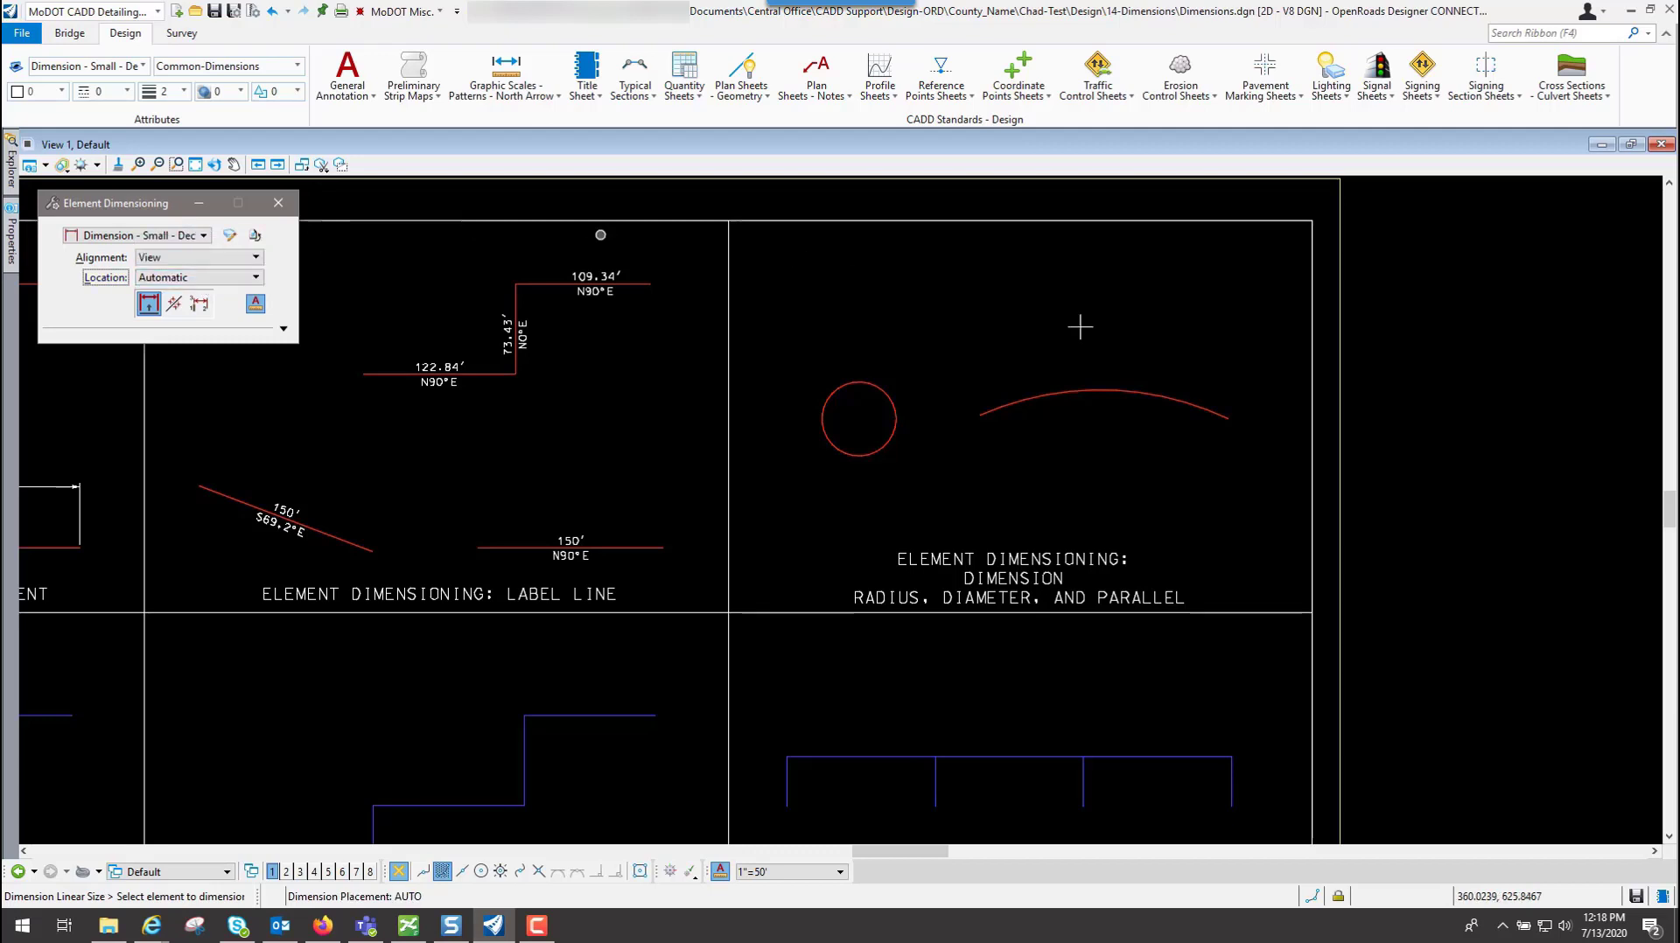
Use Dimension Radius to dimension the circle outside its upper-right edge and the arc above its right end.
{"action": "left_click", "coordinate": [869, 383]}
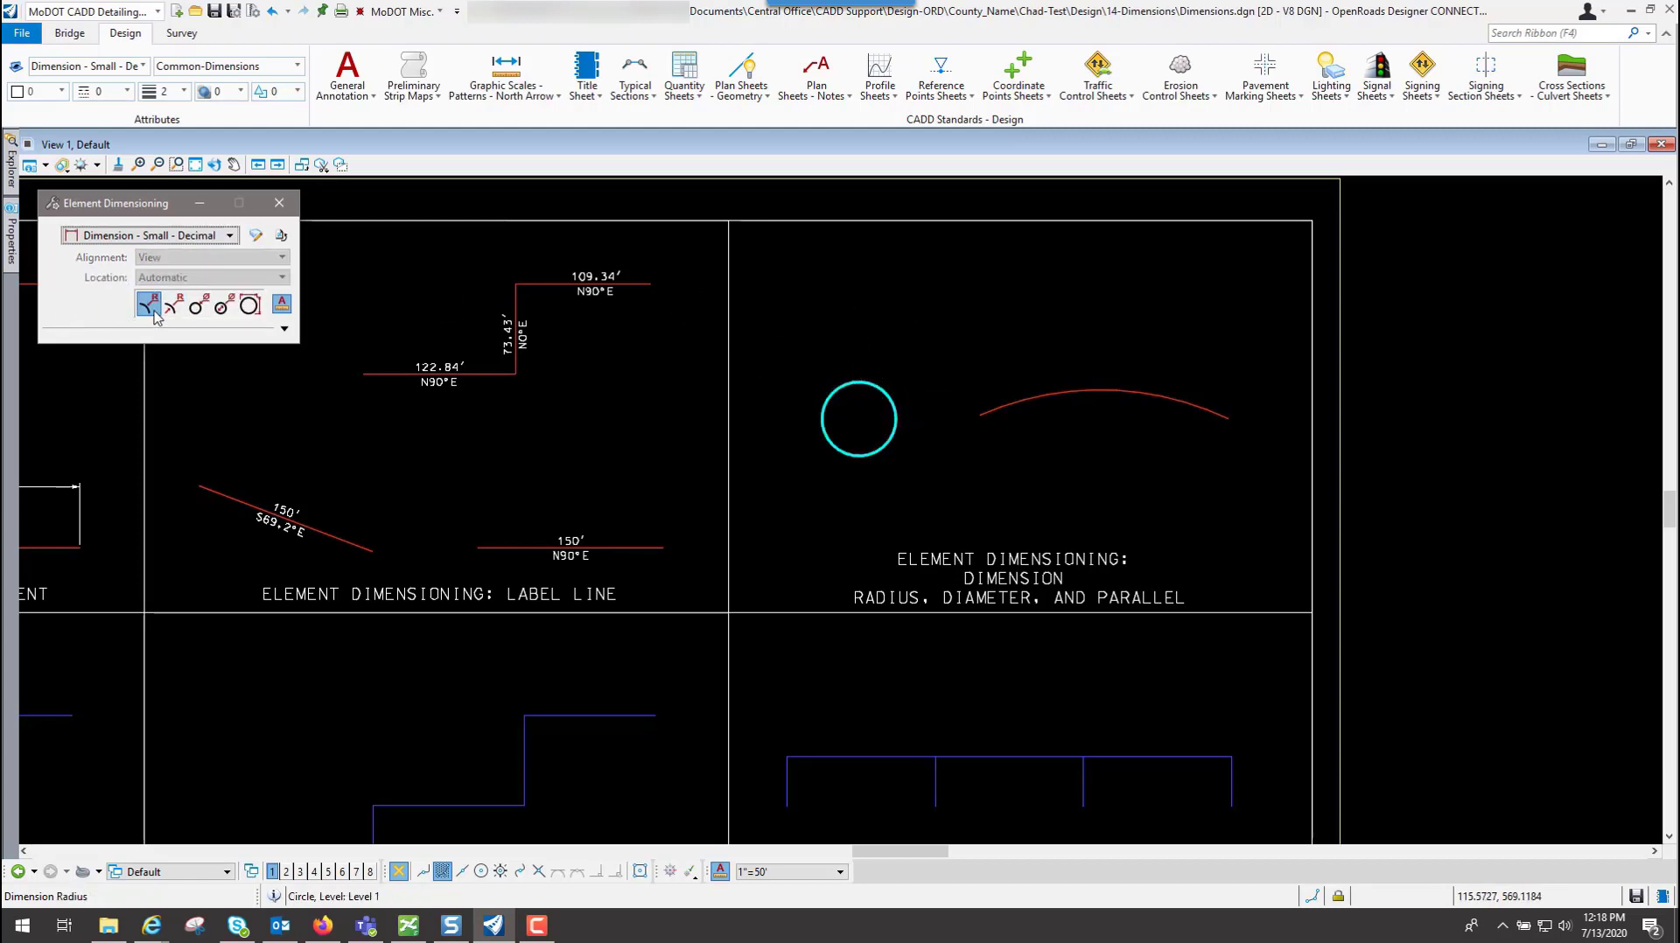
{"action": "left_click", "coordinate": [225, 304]}
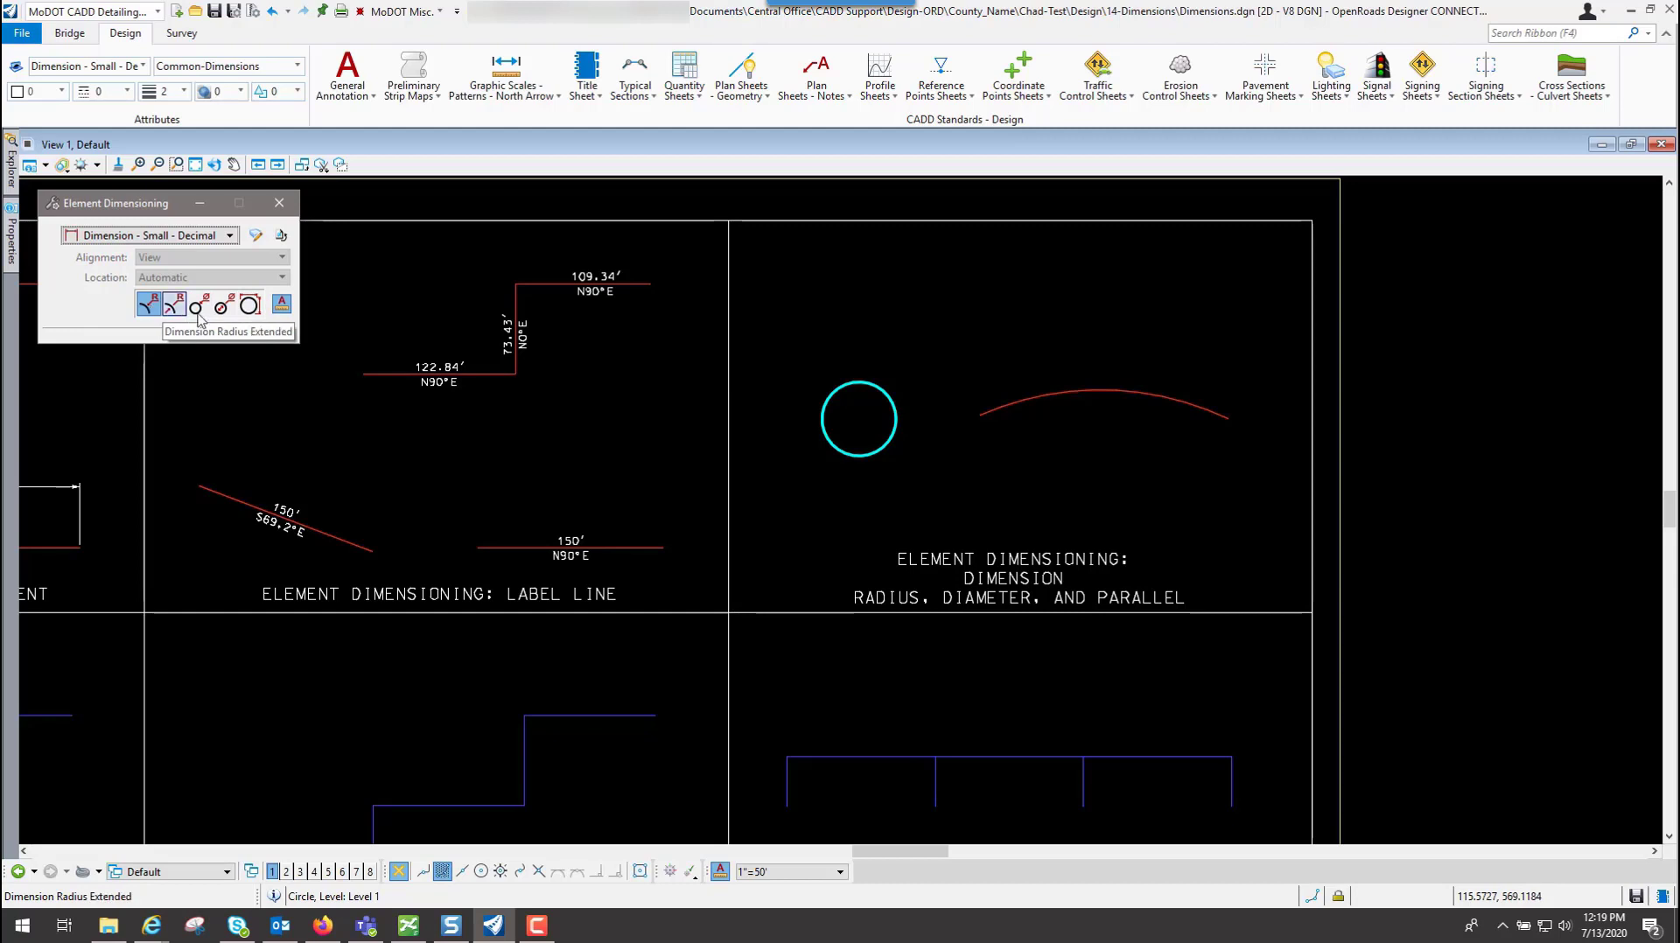
{"action": "left_click", "coordinate": [249, 306]}
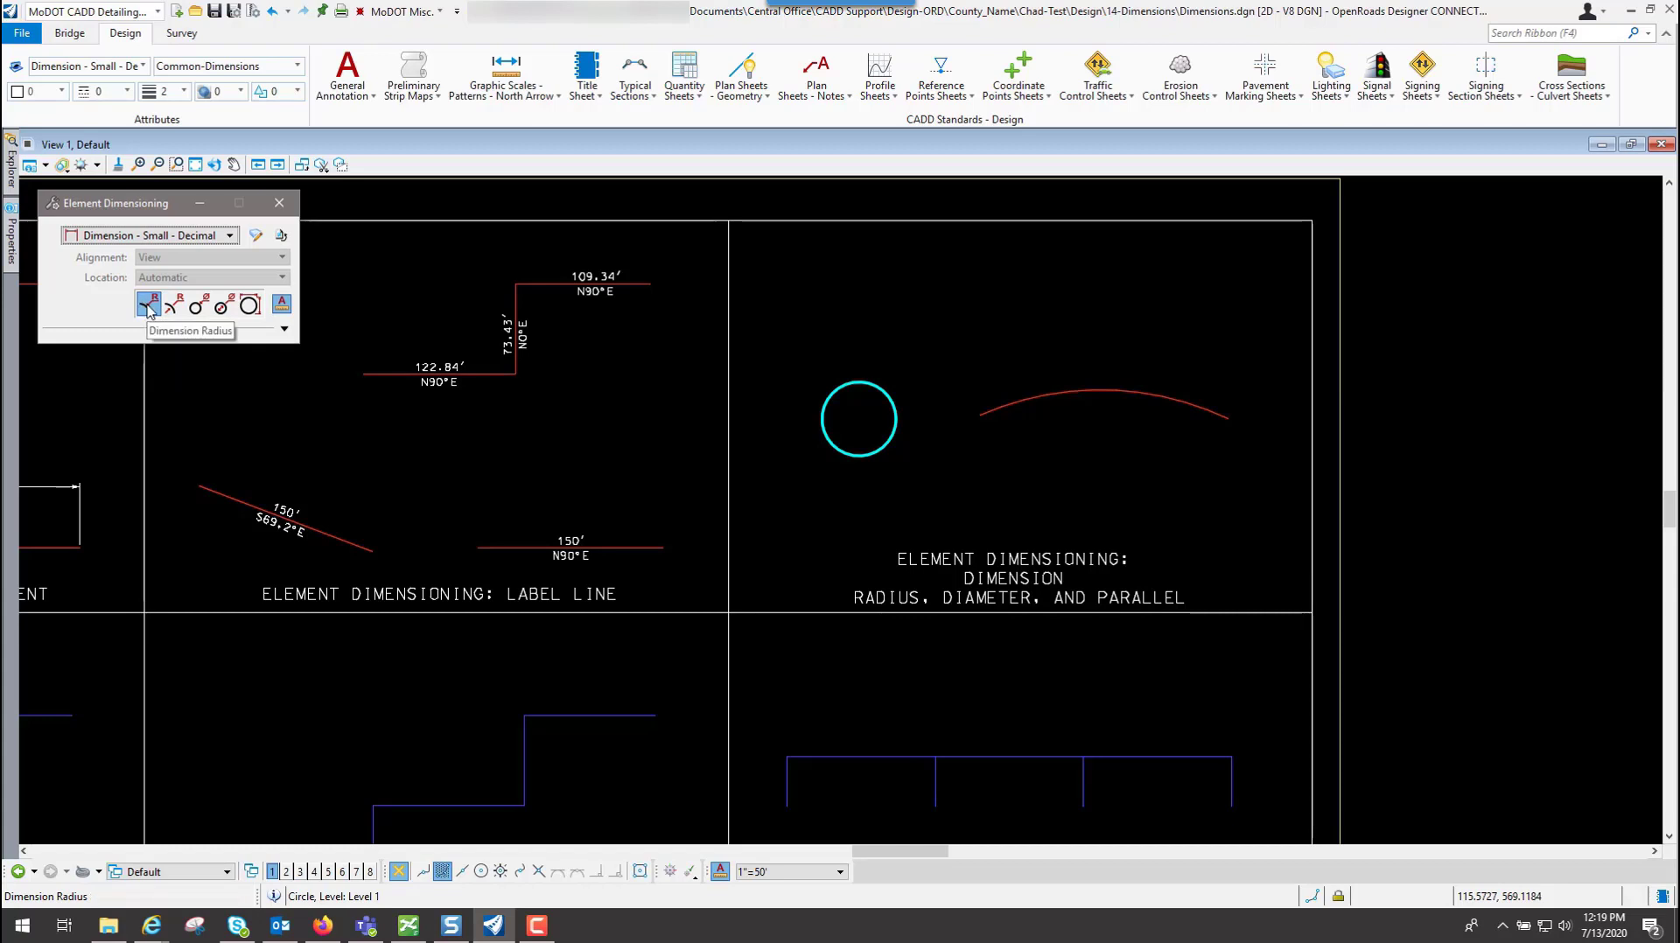
{"action": "left_click", "coordinate": [824, 410]}
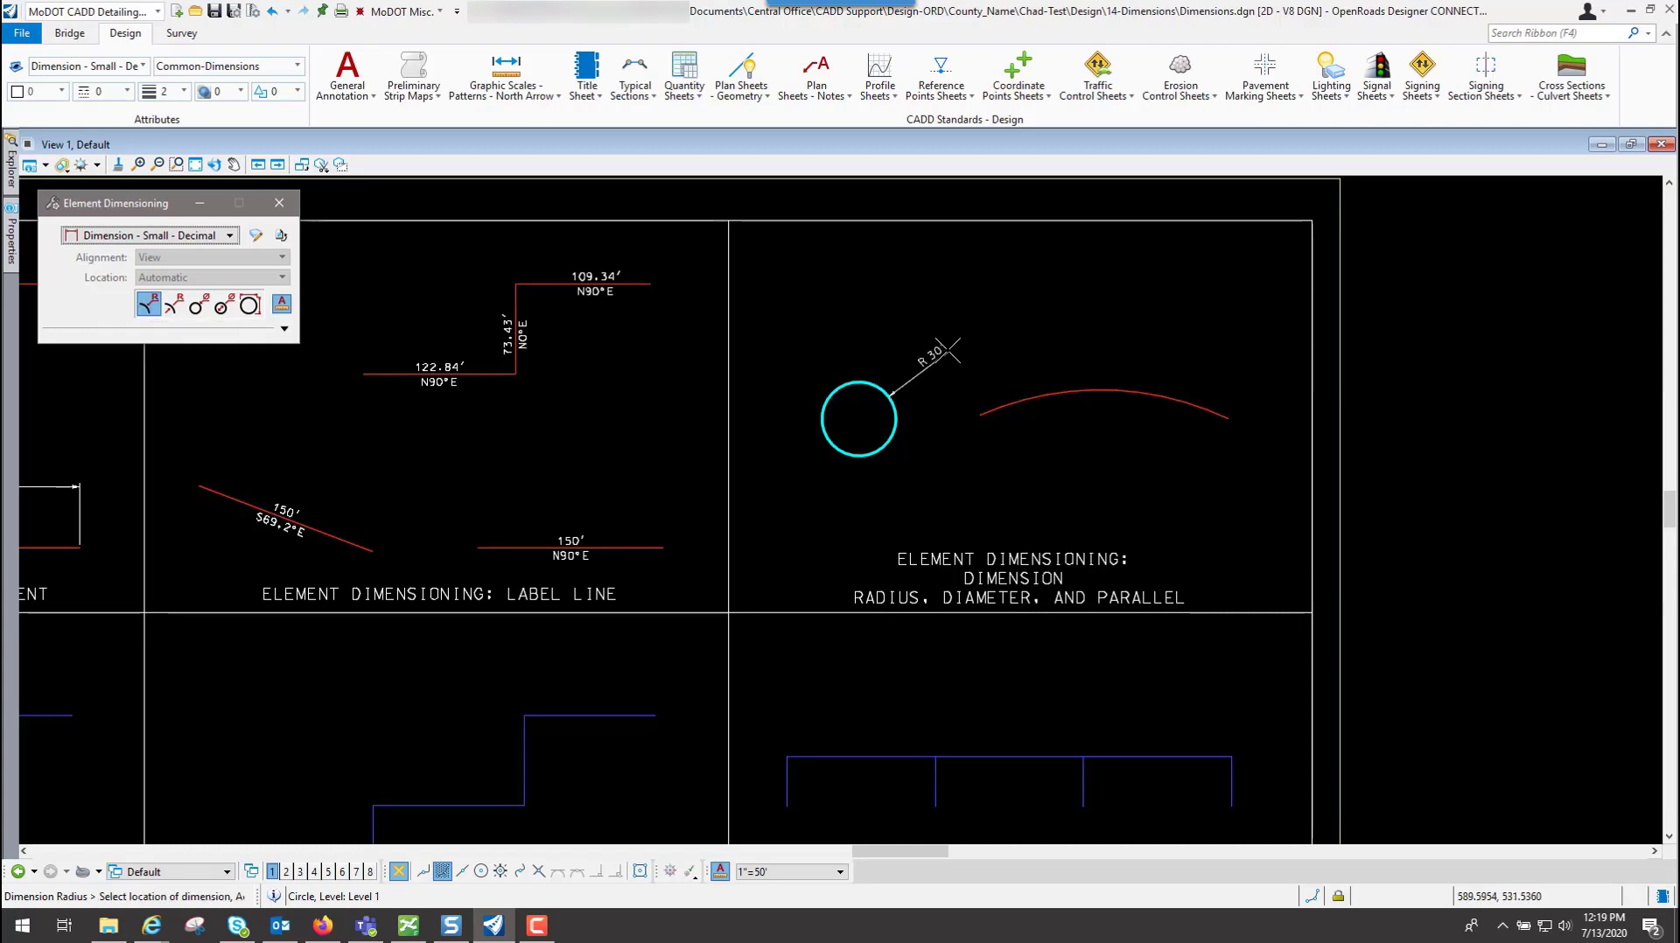
{"action": "left_click", "coordinate": [933, 343]}
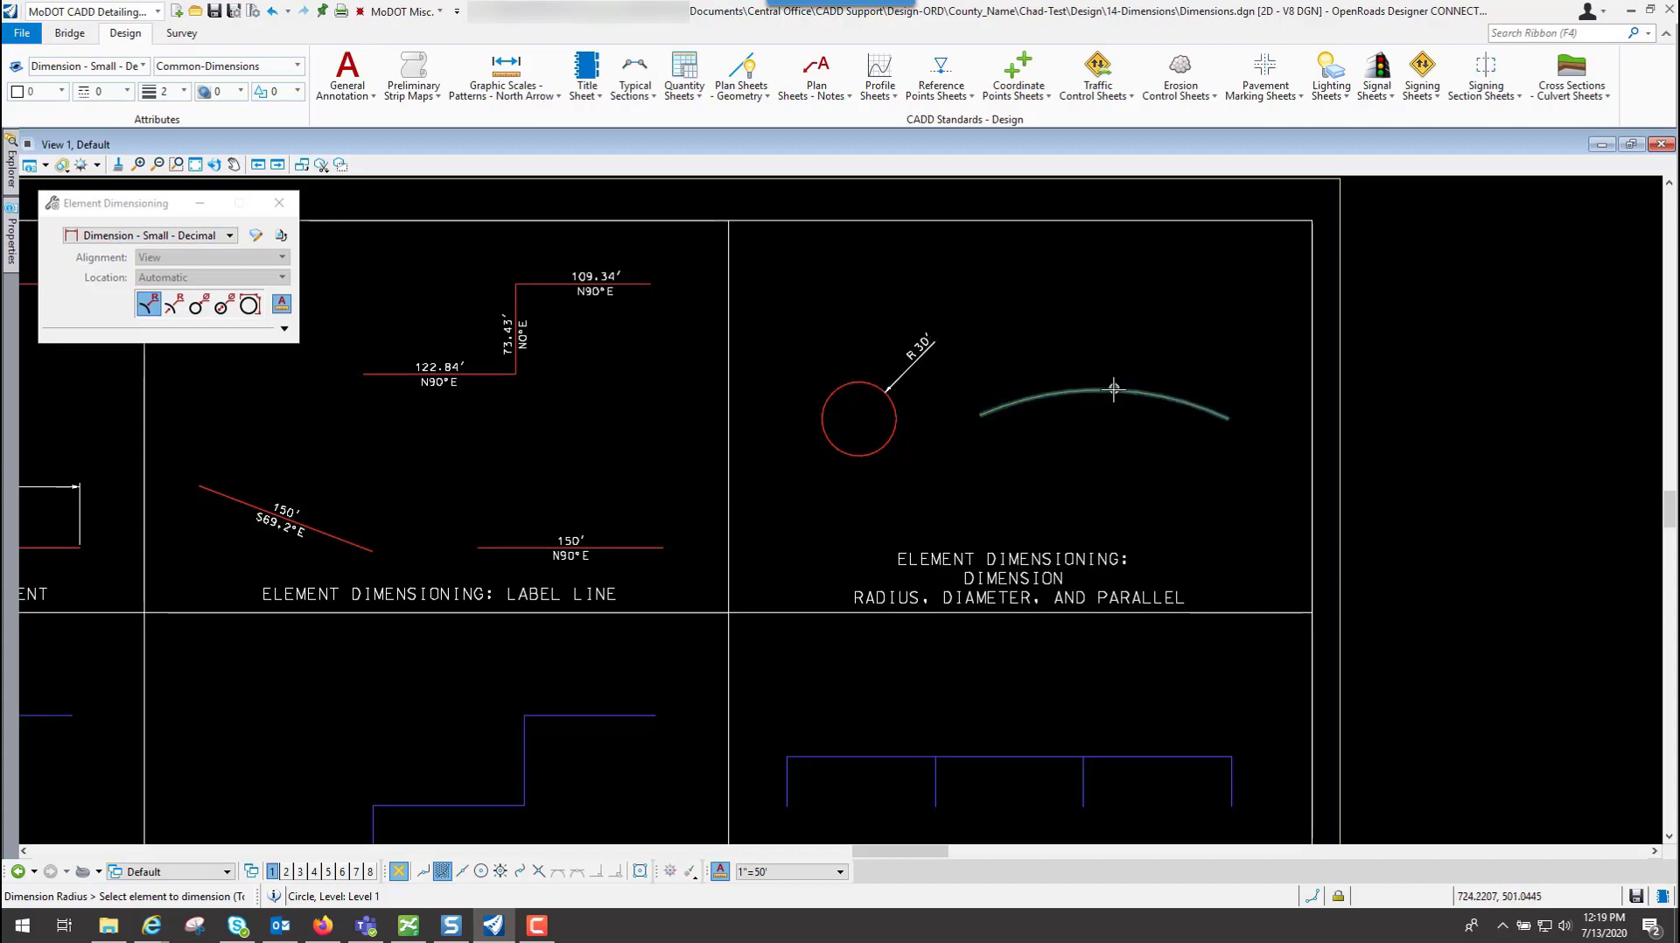
{"action": "left_click", "coordinate": [1140, 374]}
{"action": "left_click", "coordinate": [1247, 335]}
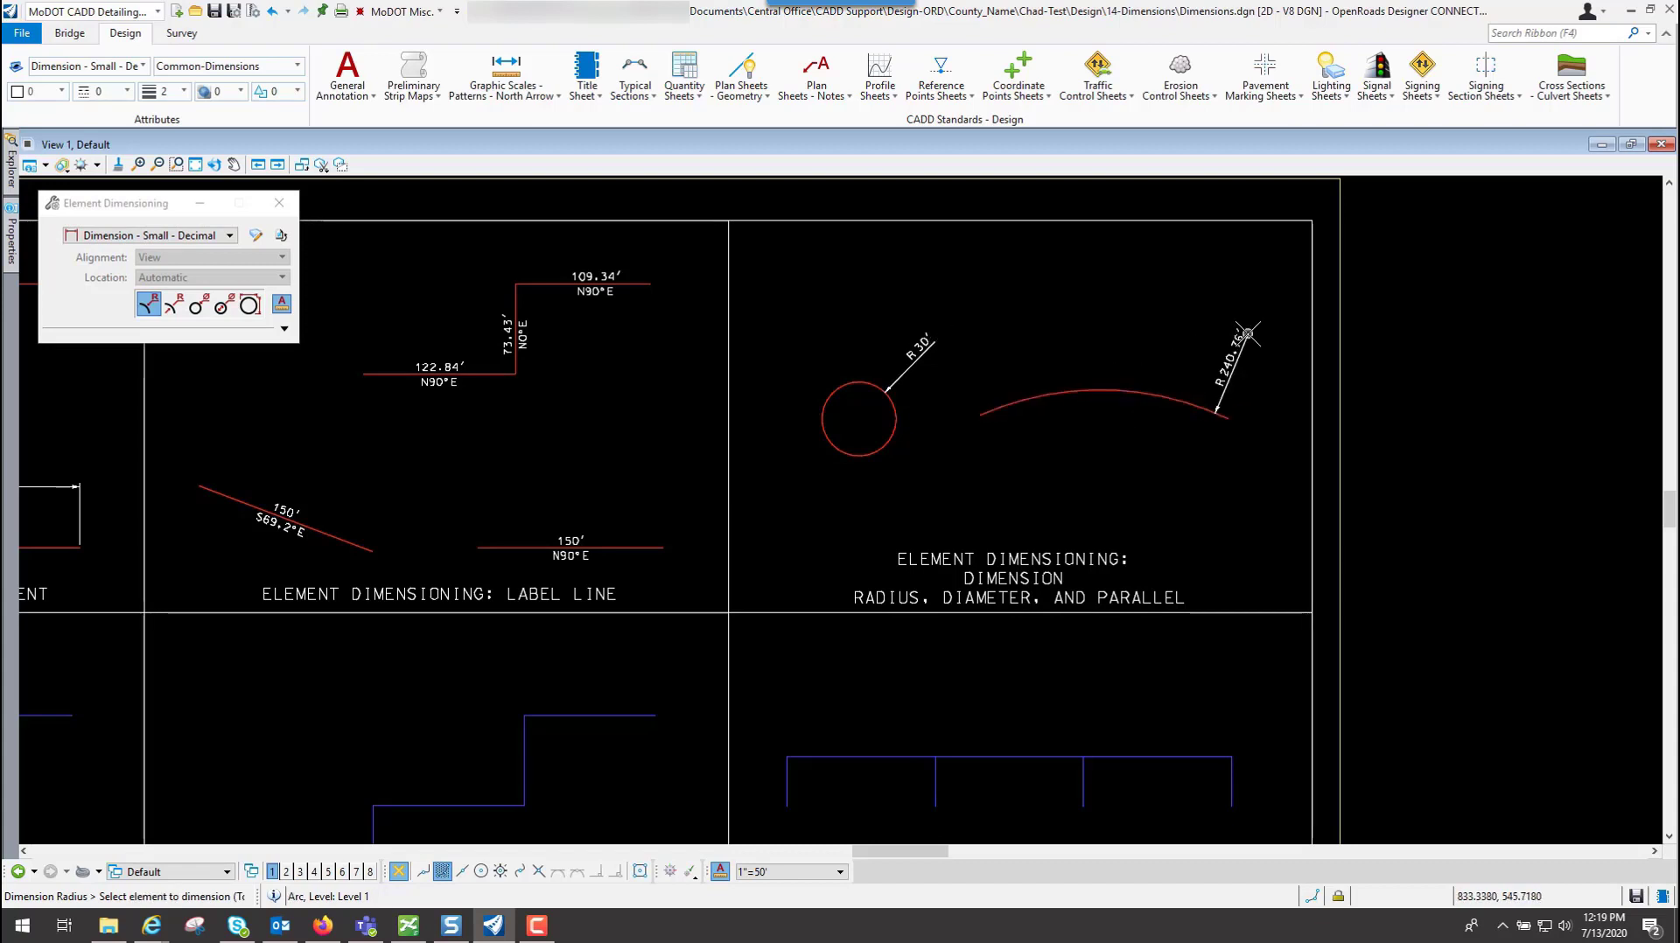
Use Dimension Radius Extended to dimension the circle and the arc from their centres, with text above each.
{"action": "left_click", "coordinate": [175, 306]}
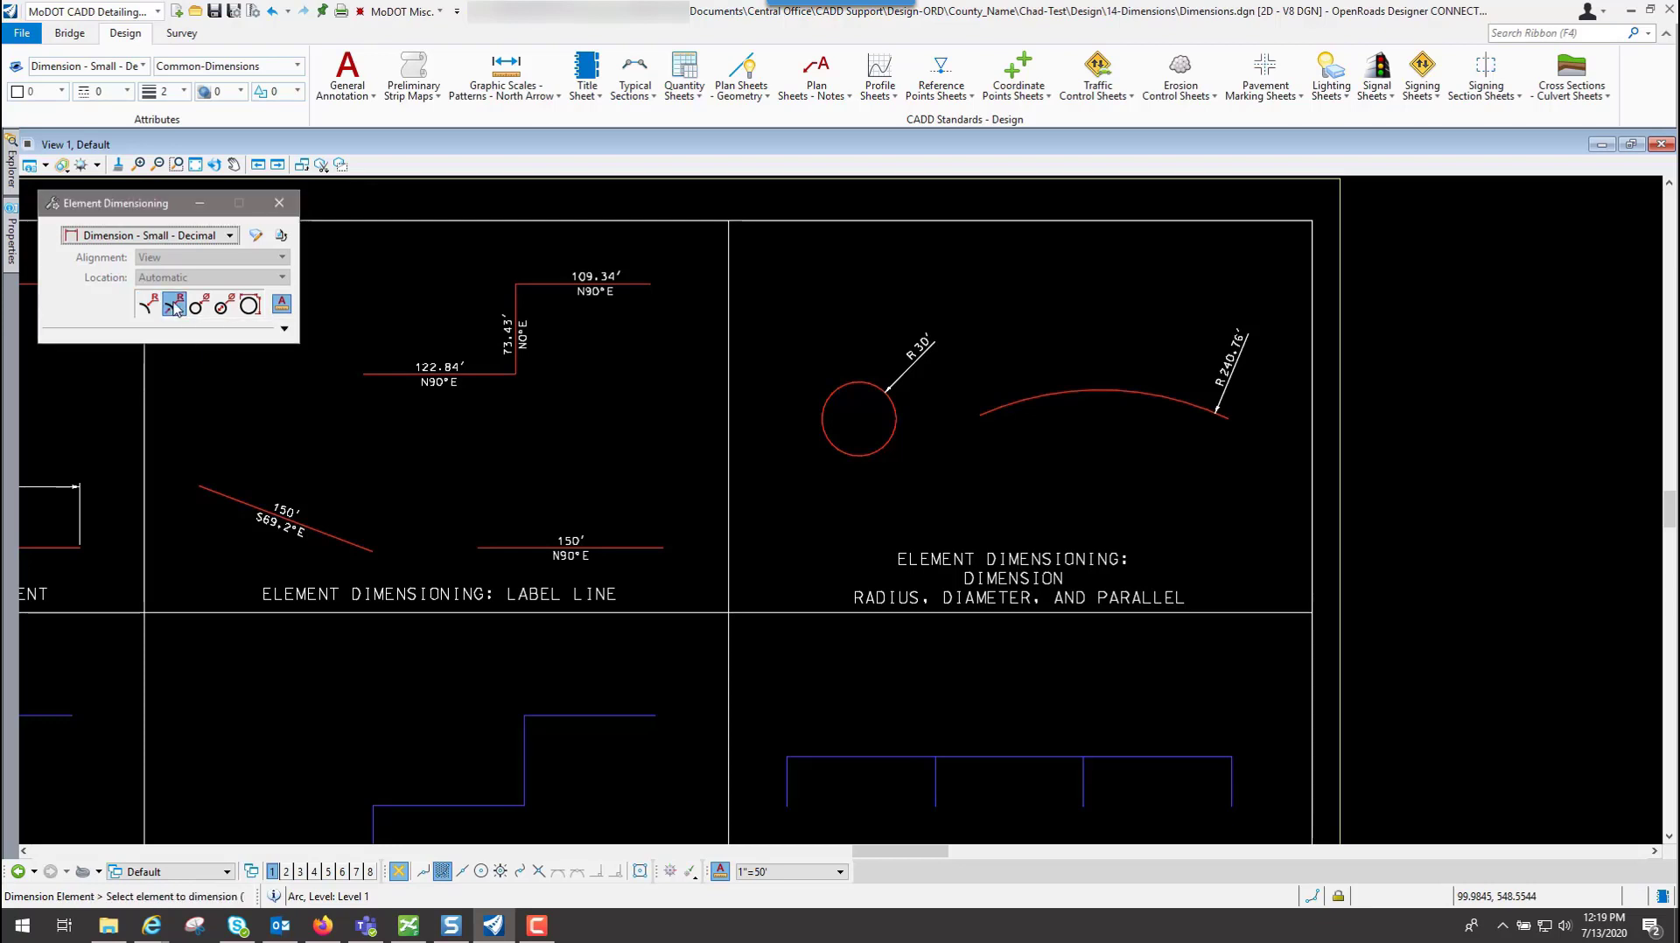
{"action": "left_click", "coordinate": [891, 388]}
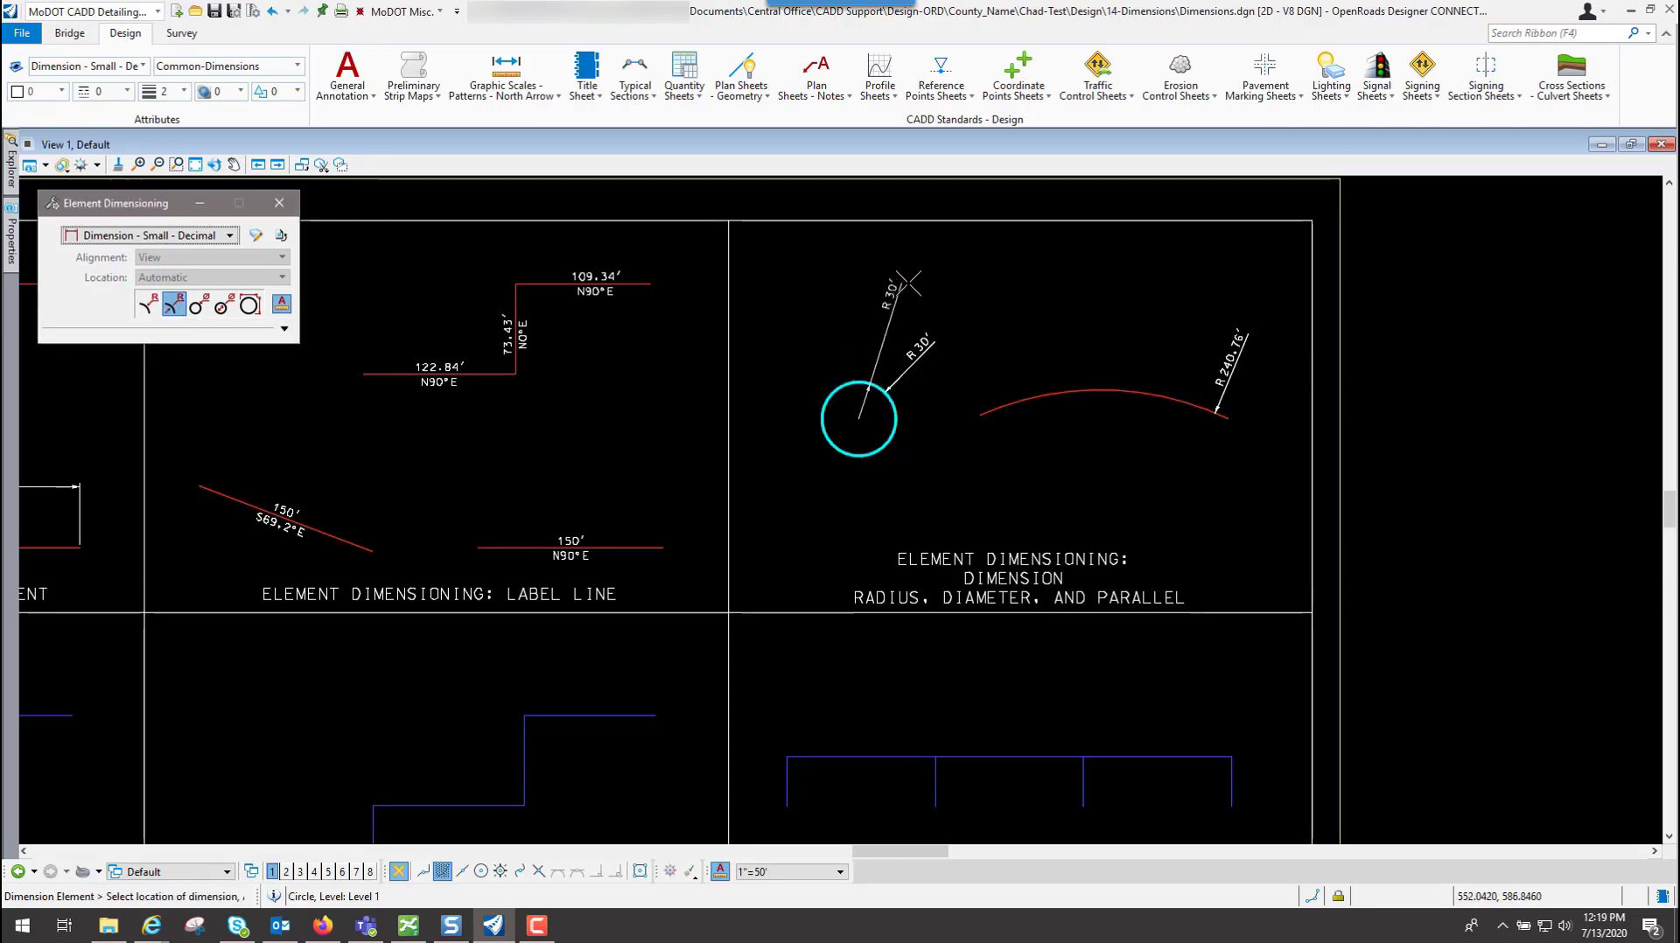
{"action": "left_click", "coordinate": [886, 269]}
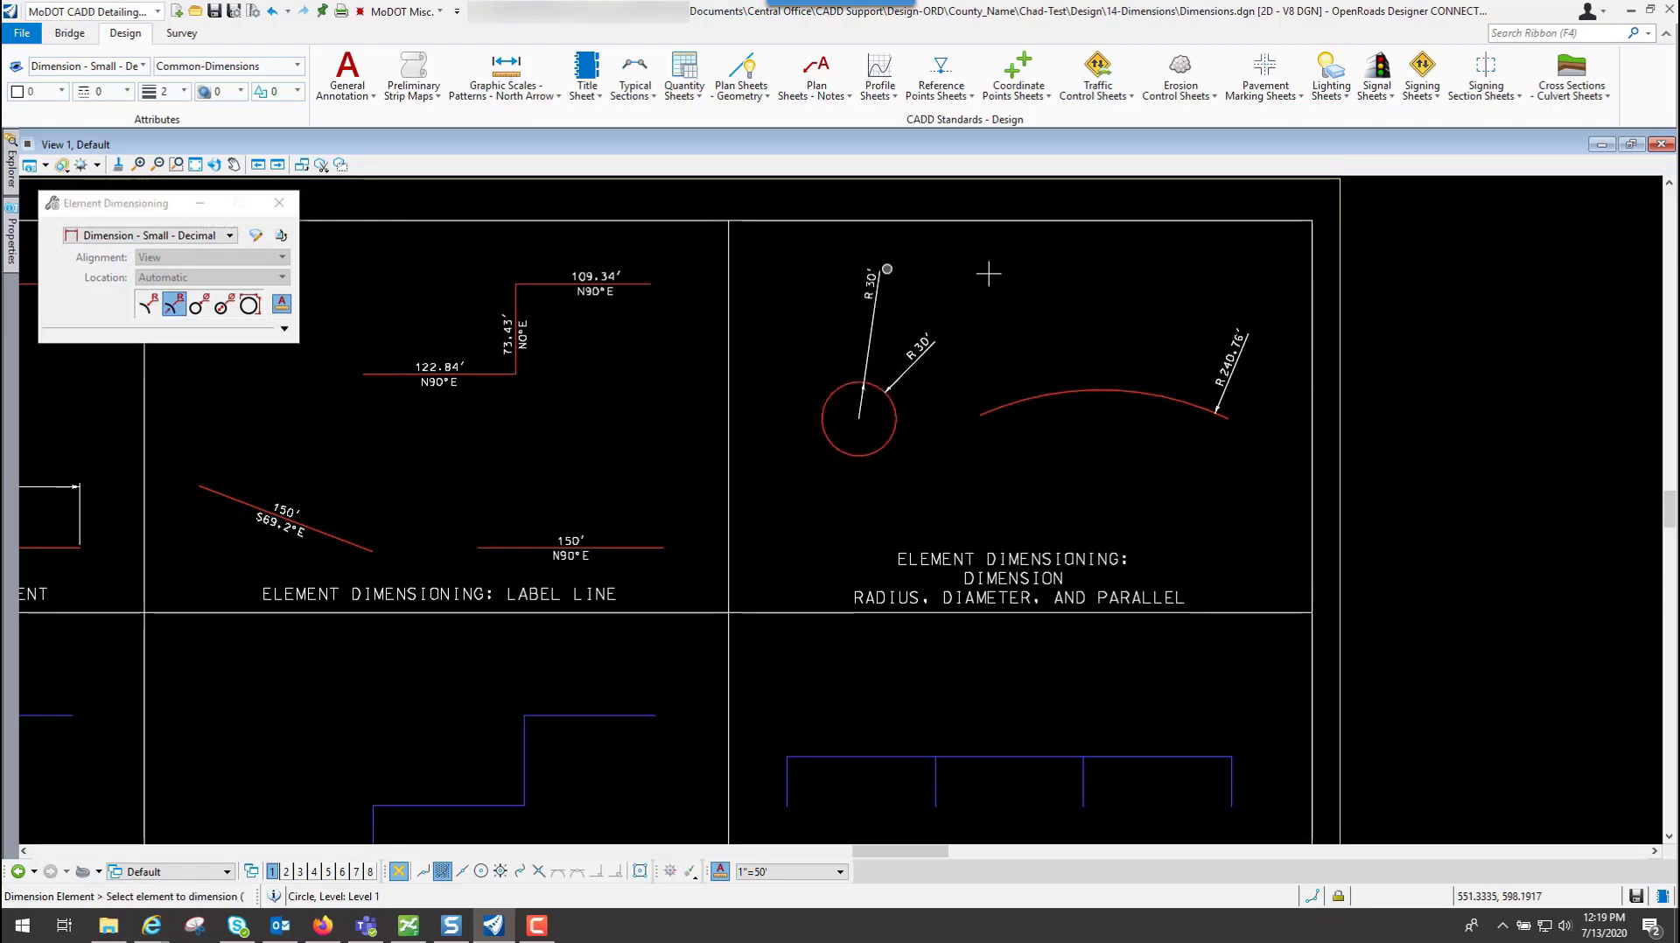
{"action": "left_click", "coordinate": [1126, 372]}
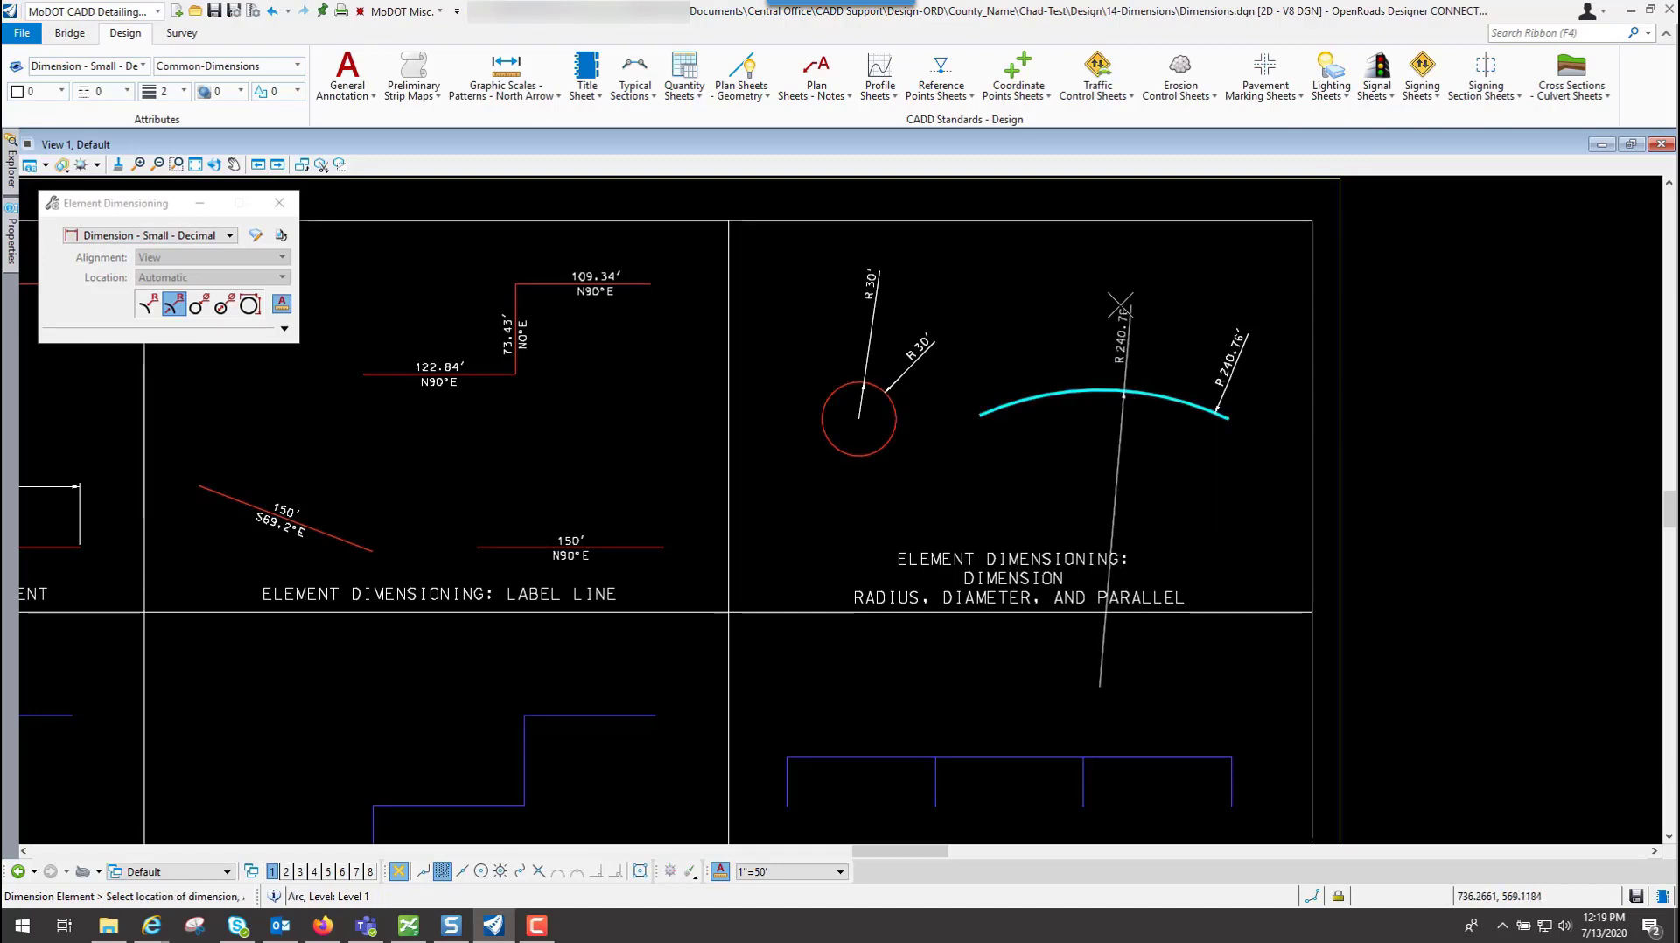
{"action": "left_click", "coordinate": [1152, 301]}
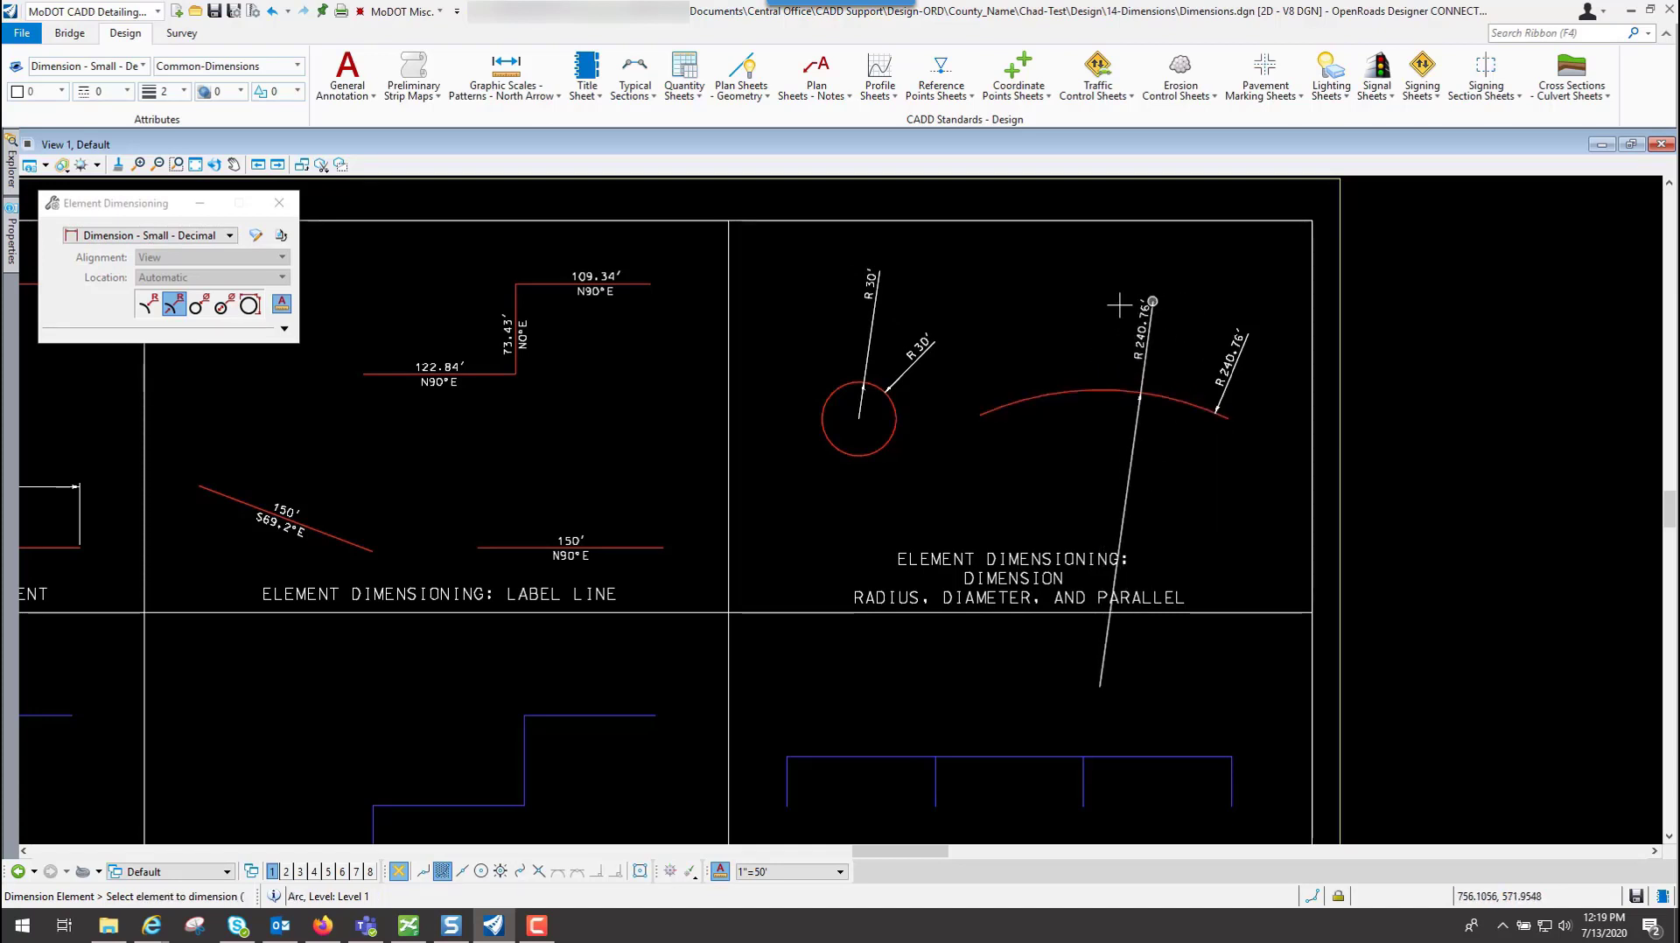
Dimension the circle's diameter inside it, and add an extended-leader diameter dimension with its text to the circle's lower right.
{"action": "left_click", "coordinate": [201, 306]}
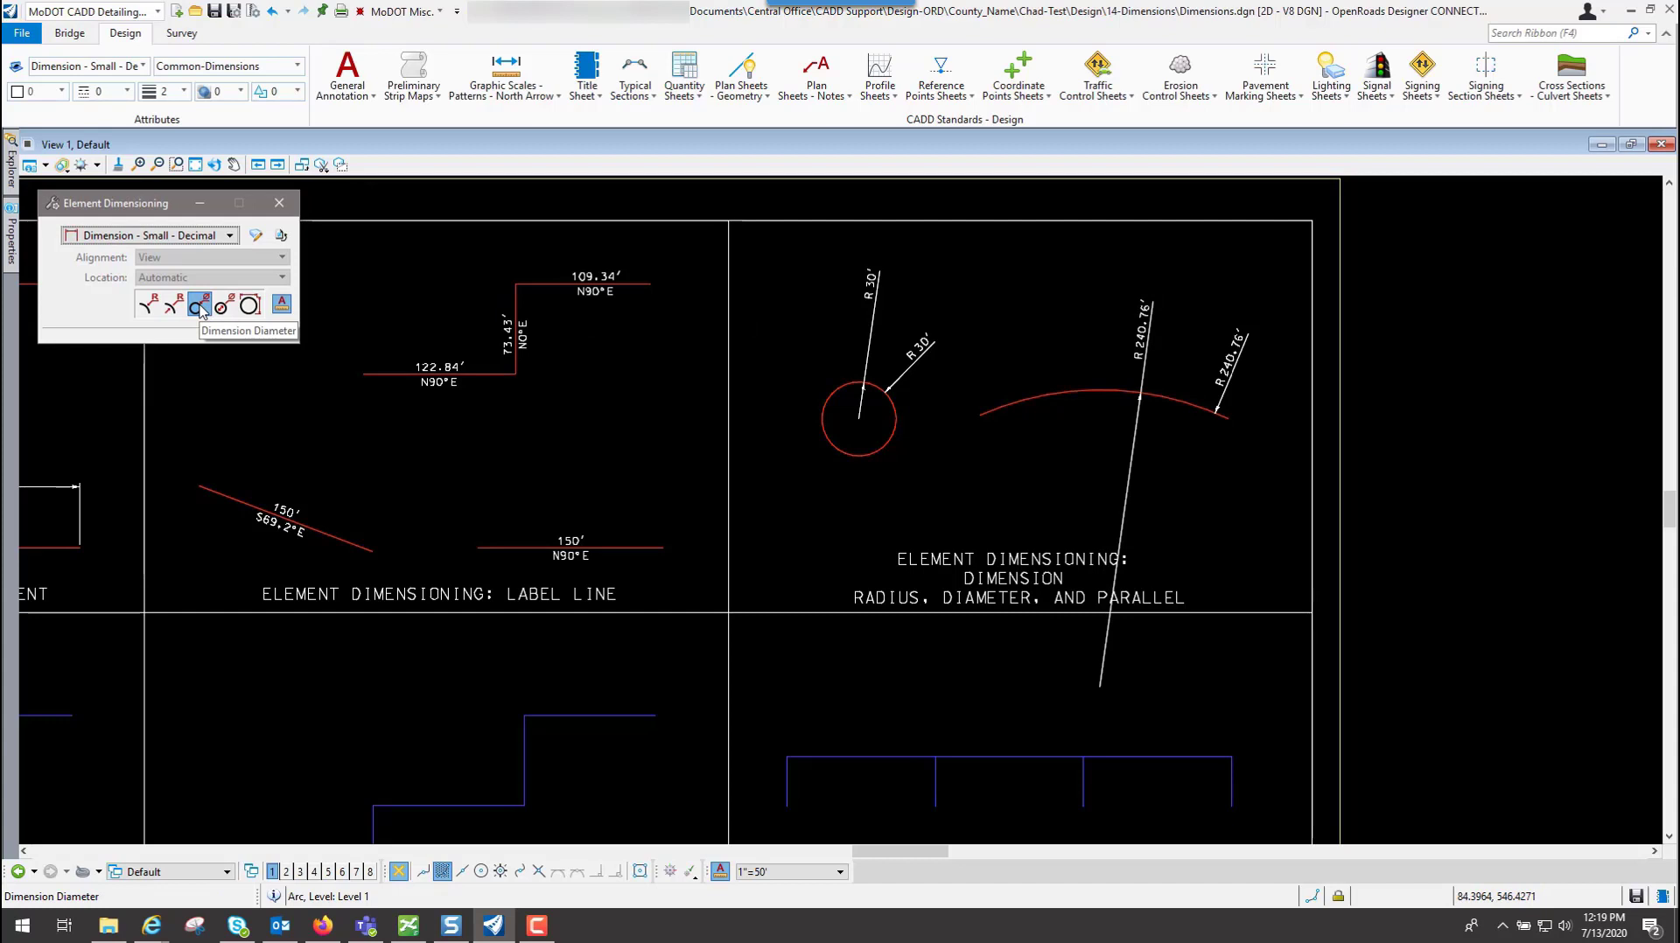
{"action": "left_click", "coordinate": [891, 439]}
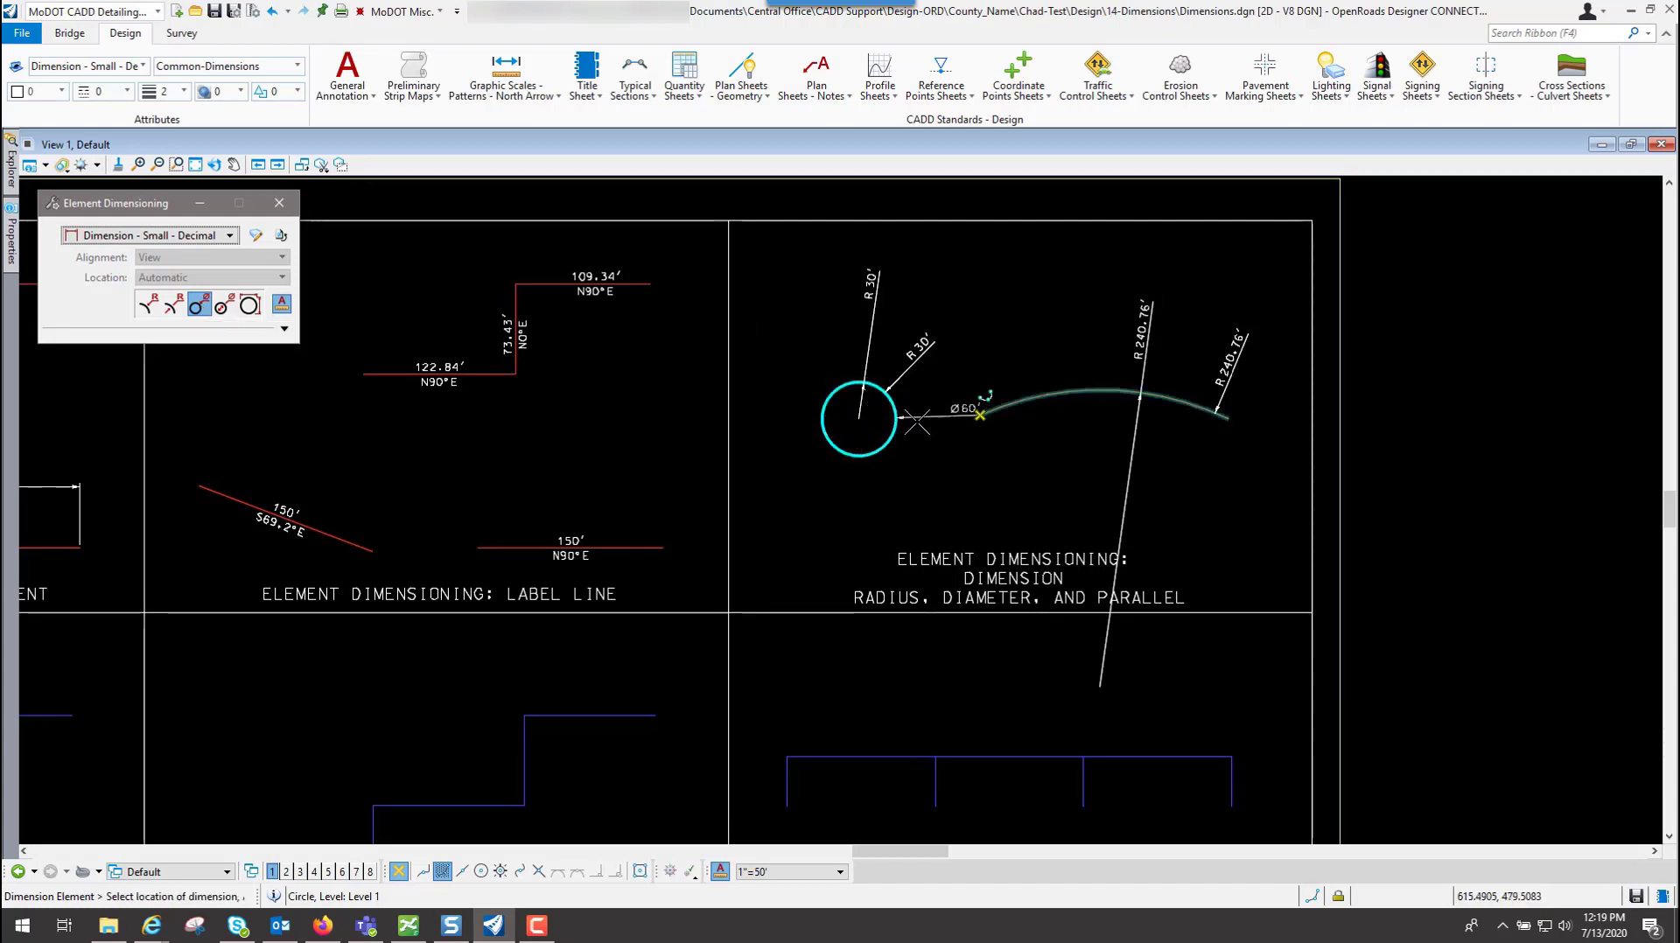
{"action": "left_click", "coordinate": [862, 430]}
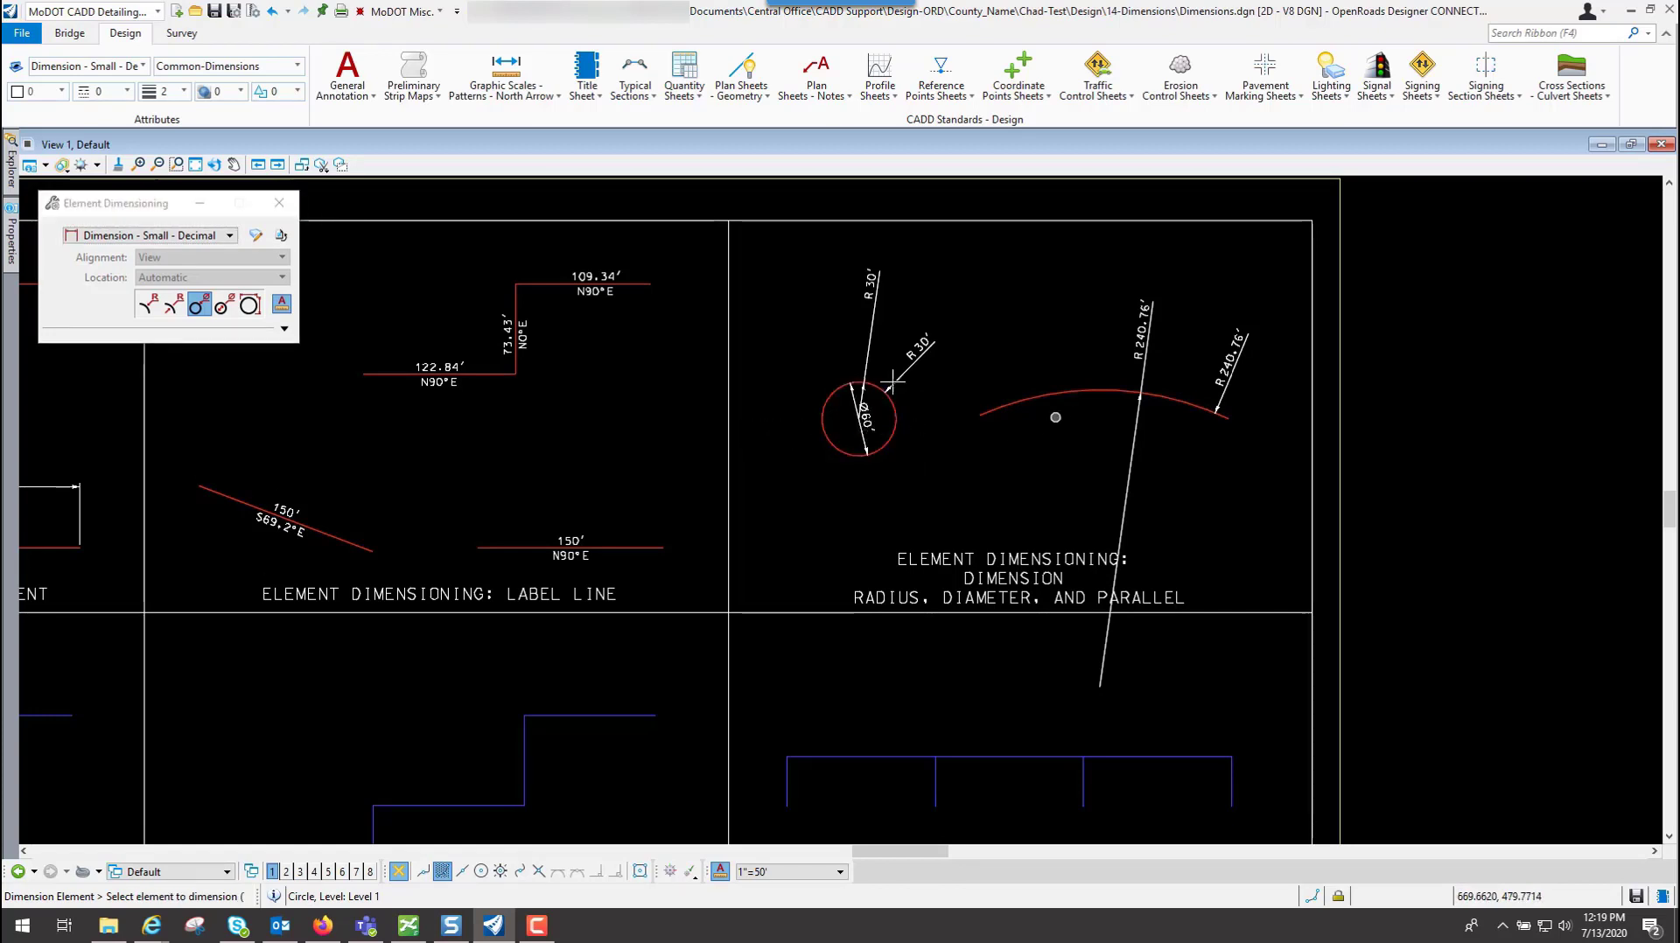
{"action": "left_click", "coordinate": [224, 305]}
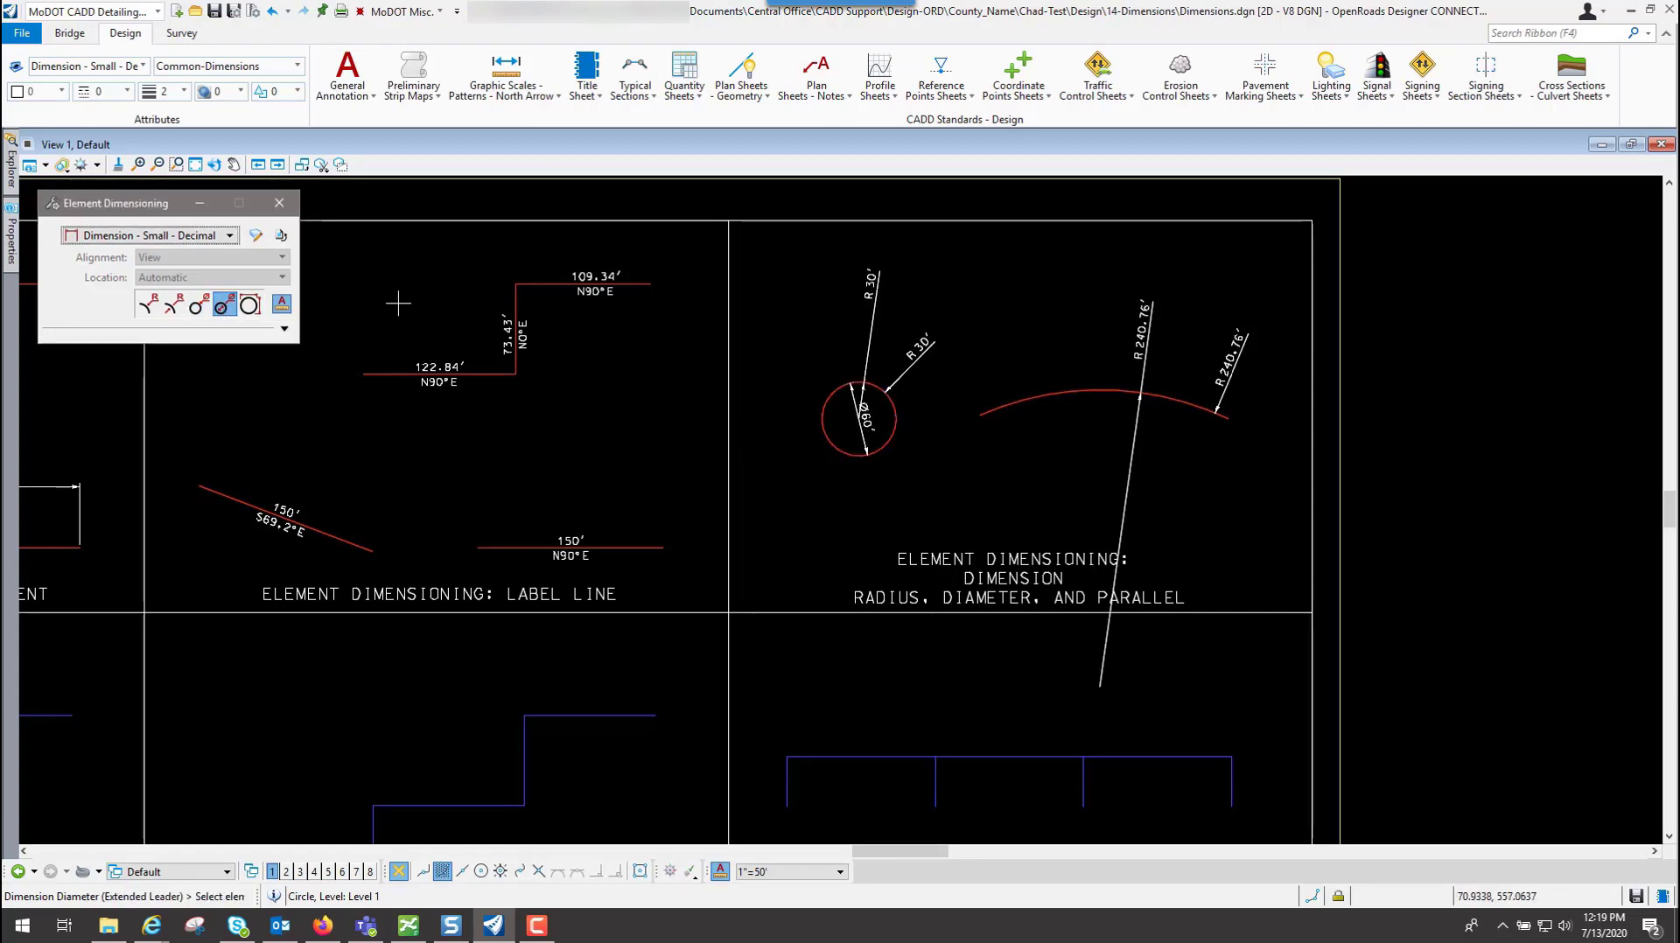
{"action": "left_click", "coordinate": [889, 413]}
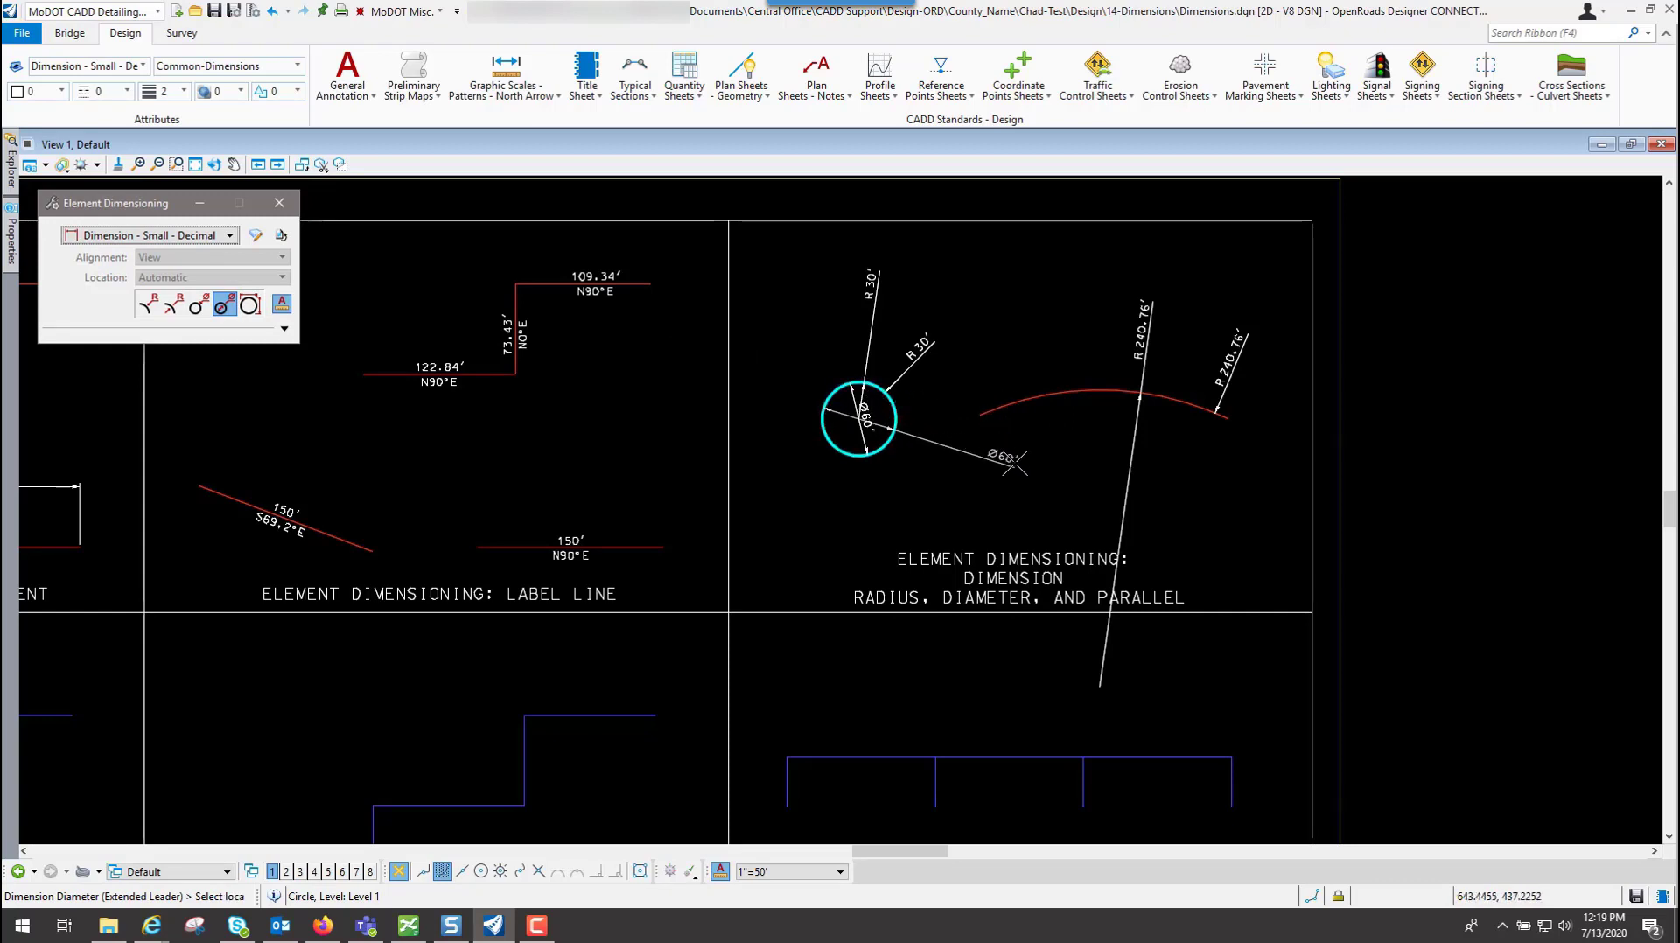
{"action": "left_click", "coordinate": [1016, 451]}
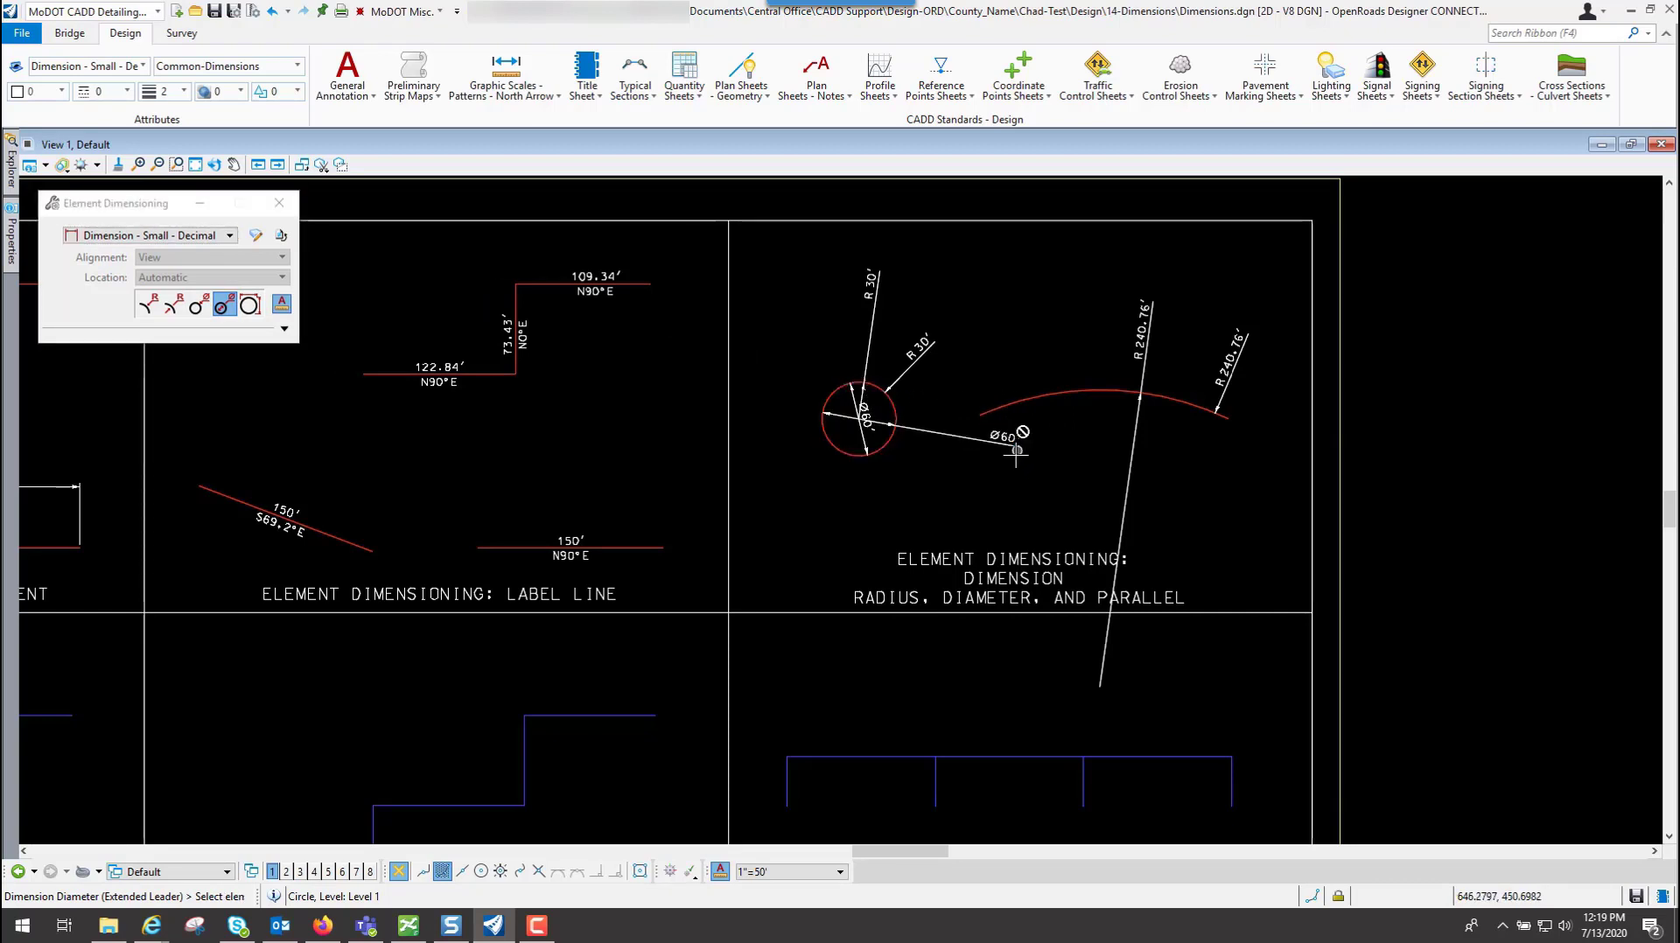
Use Dimension Diameter Parallel to place a vertical diameter dimension on the circle's left side.
{"action": "left_click", "coordinate": [251, 306]}
{"action": "left_click", "coordinate": [824, 409]}
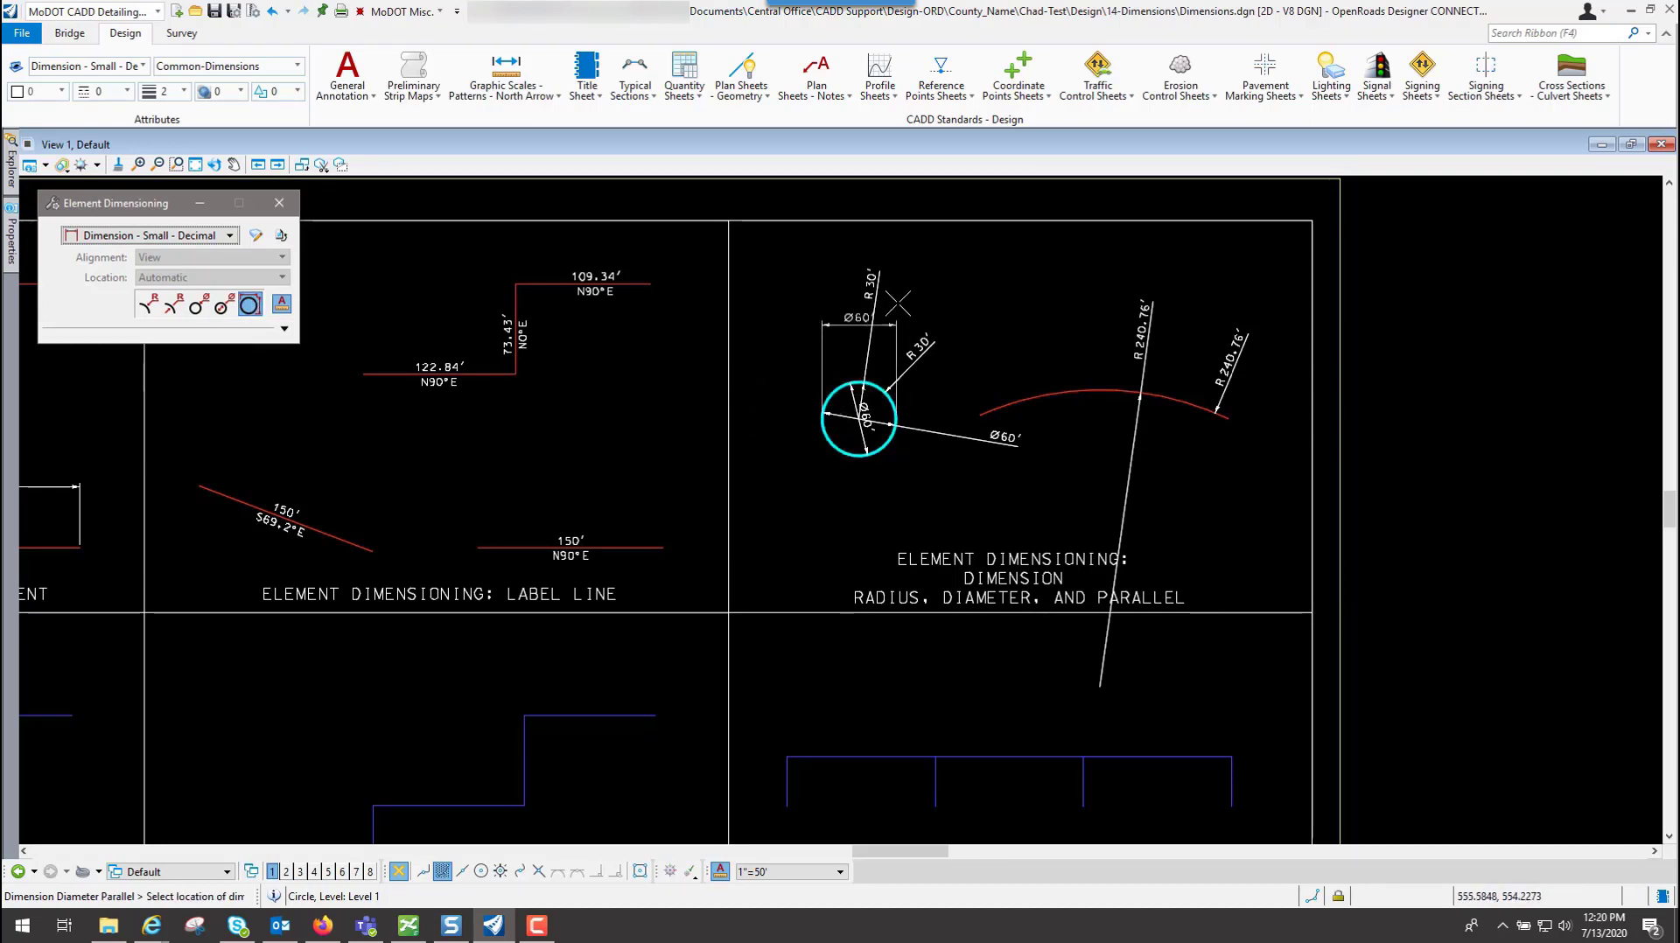
{"action": "left_click", "coordinate": [749, 421]}
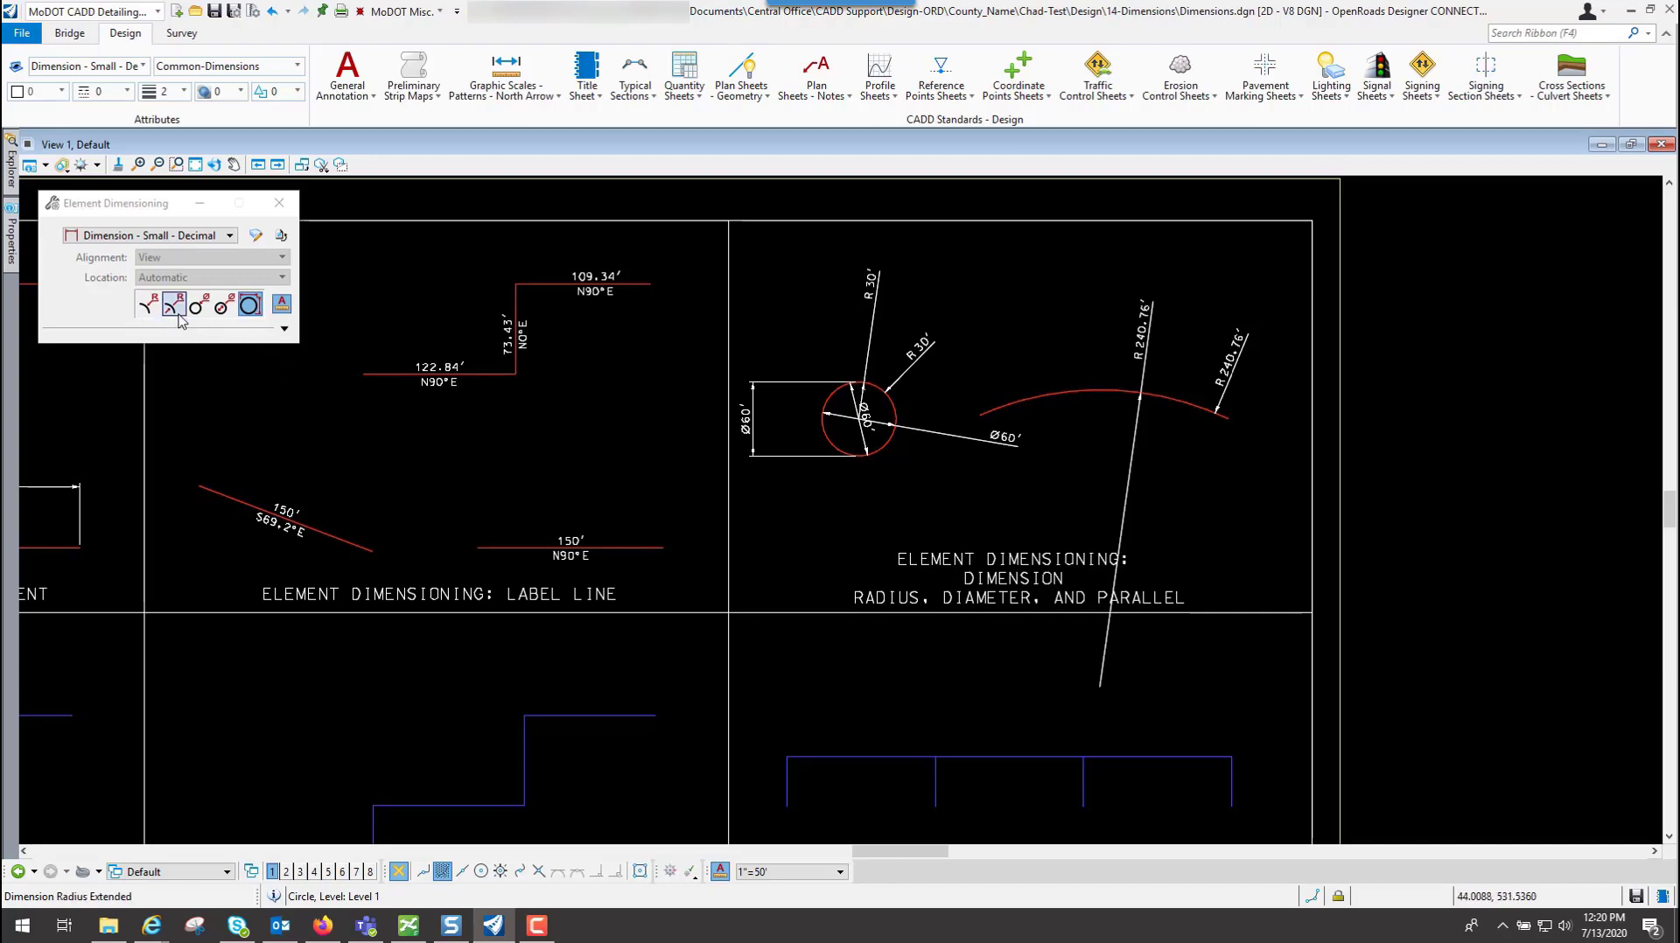
{"action": "left_click", "coordinate": [504, 370]}
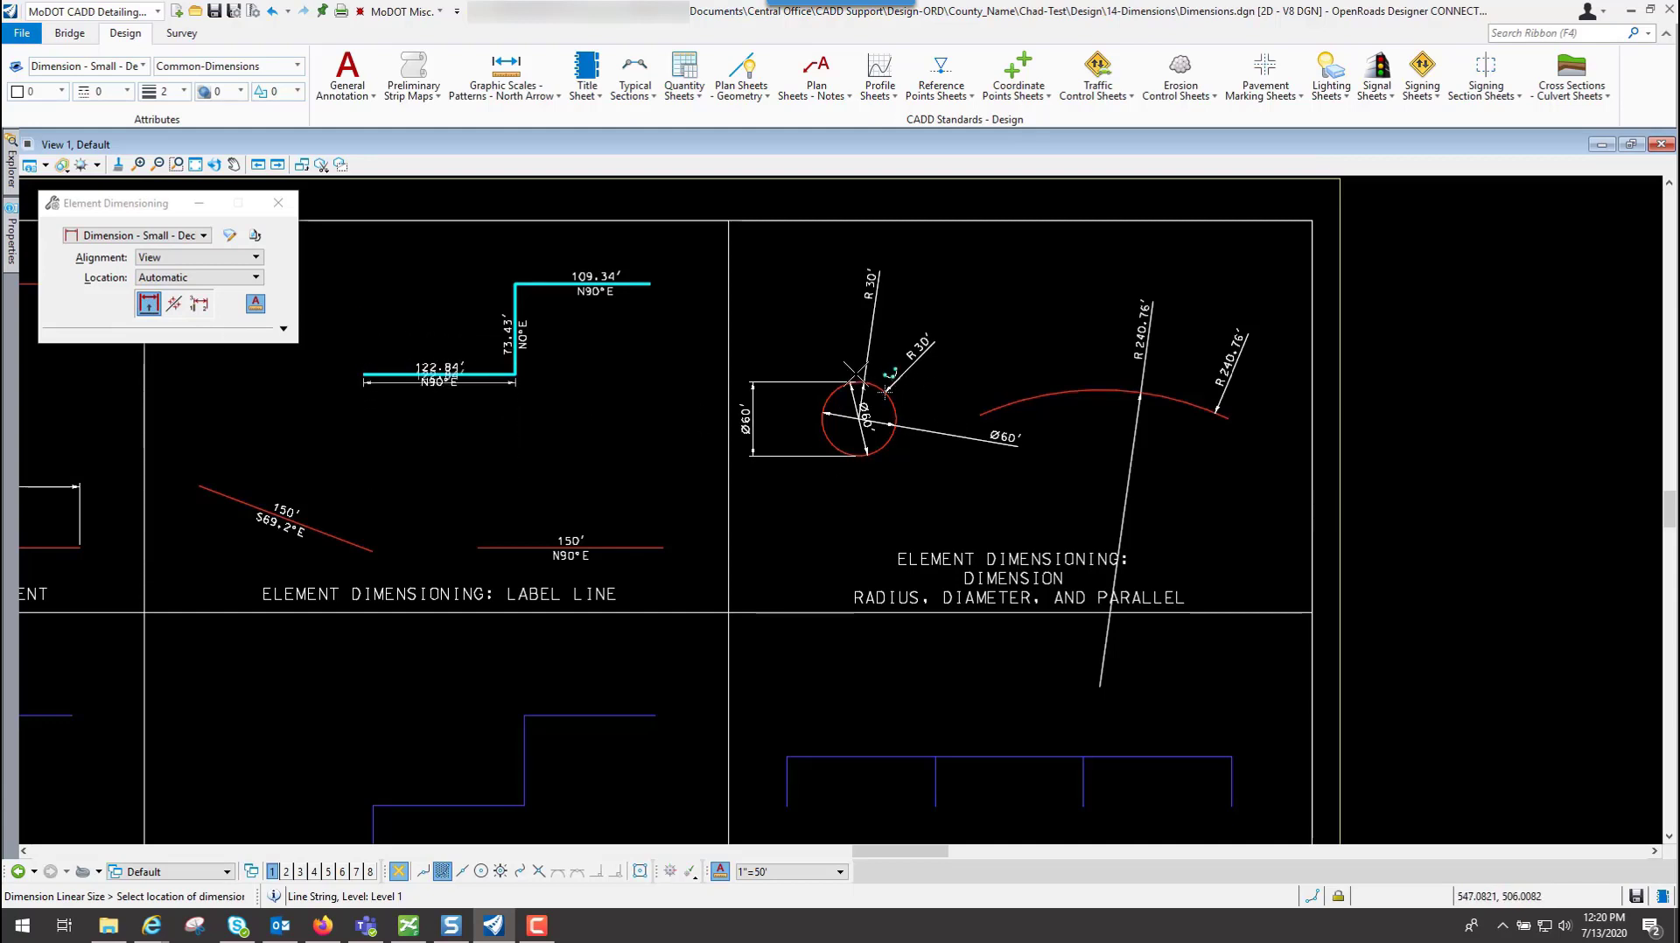
{"action": "right_click", "coordinate": [980, 414]}
{"action": "left_click", "coordinate": [1074, 390]}
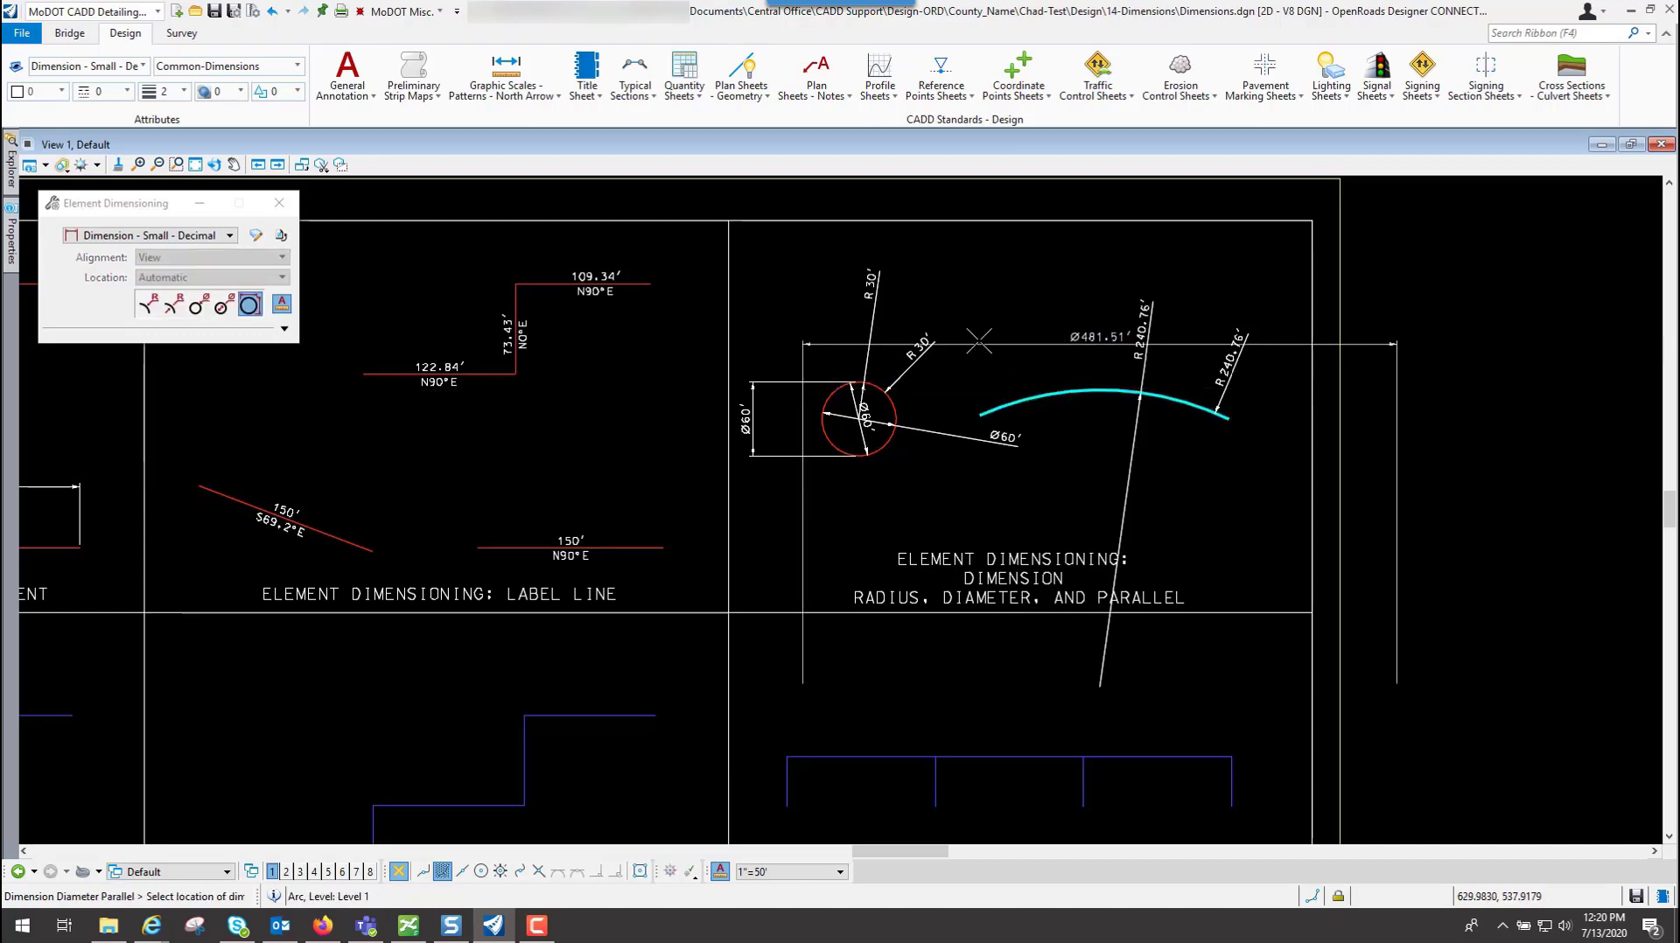
{"action": "right_click", "coordinate": [974, 356]}
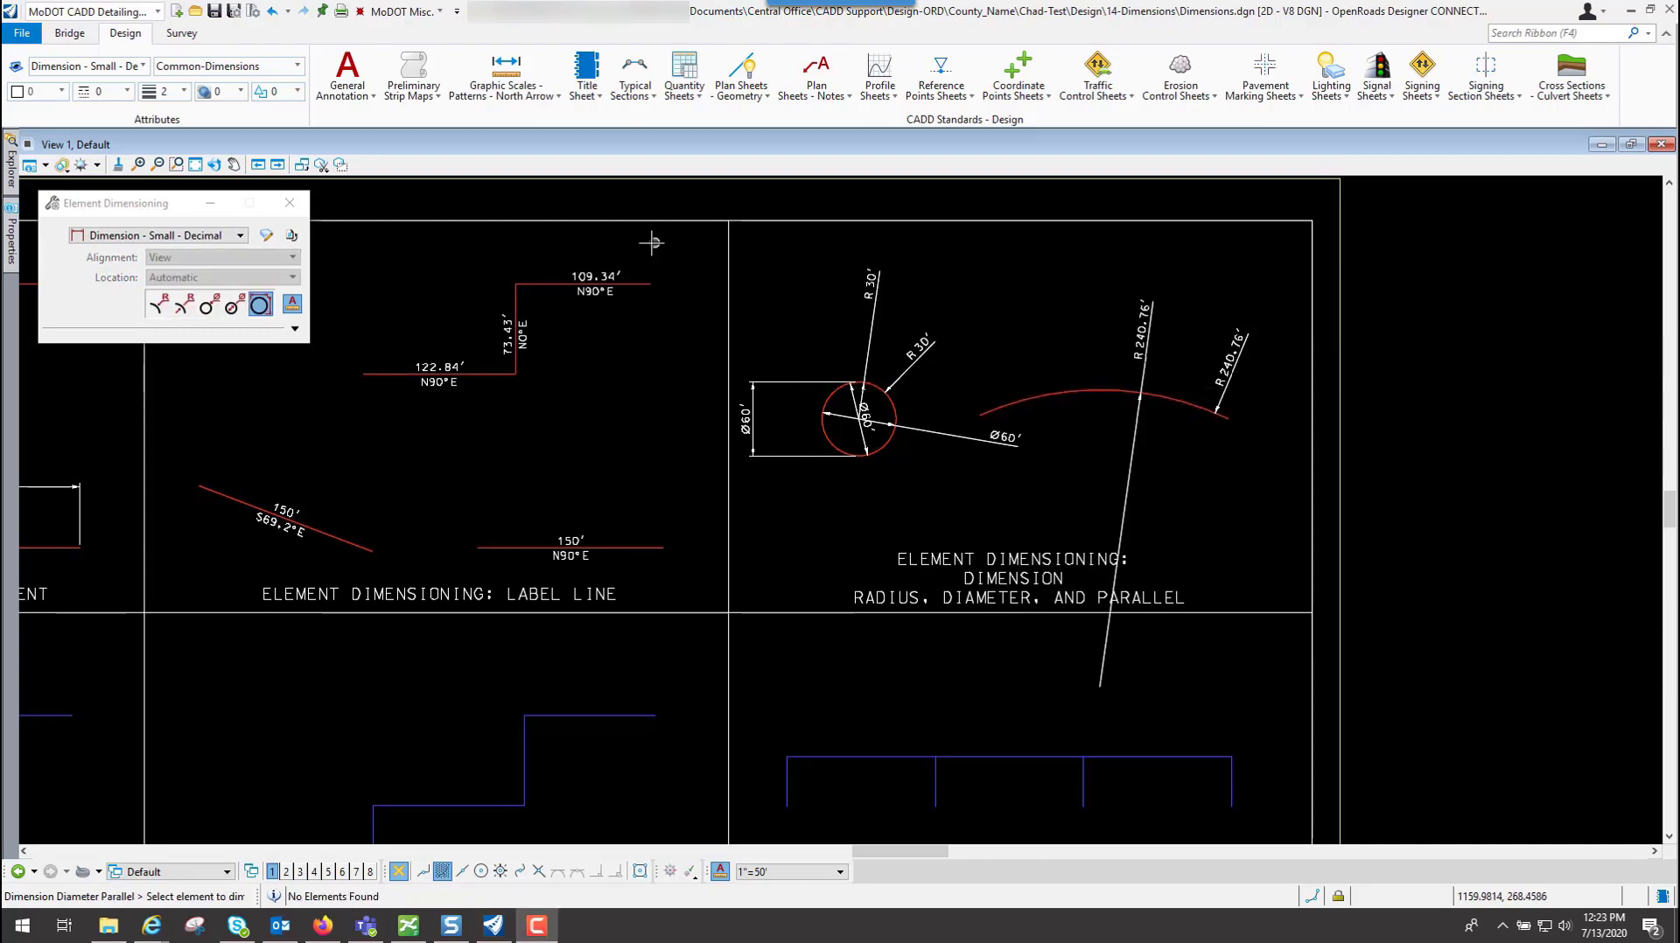
Show the extended dimension settings and start a Dimension Element dimension on the vertical segment of the stepped line in the Dimension Element sample.
{"action": "left_click", "coordinate": [138, 204]}
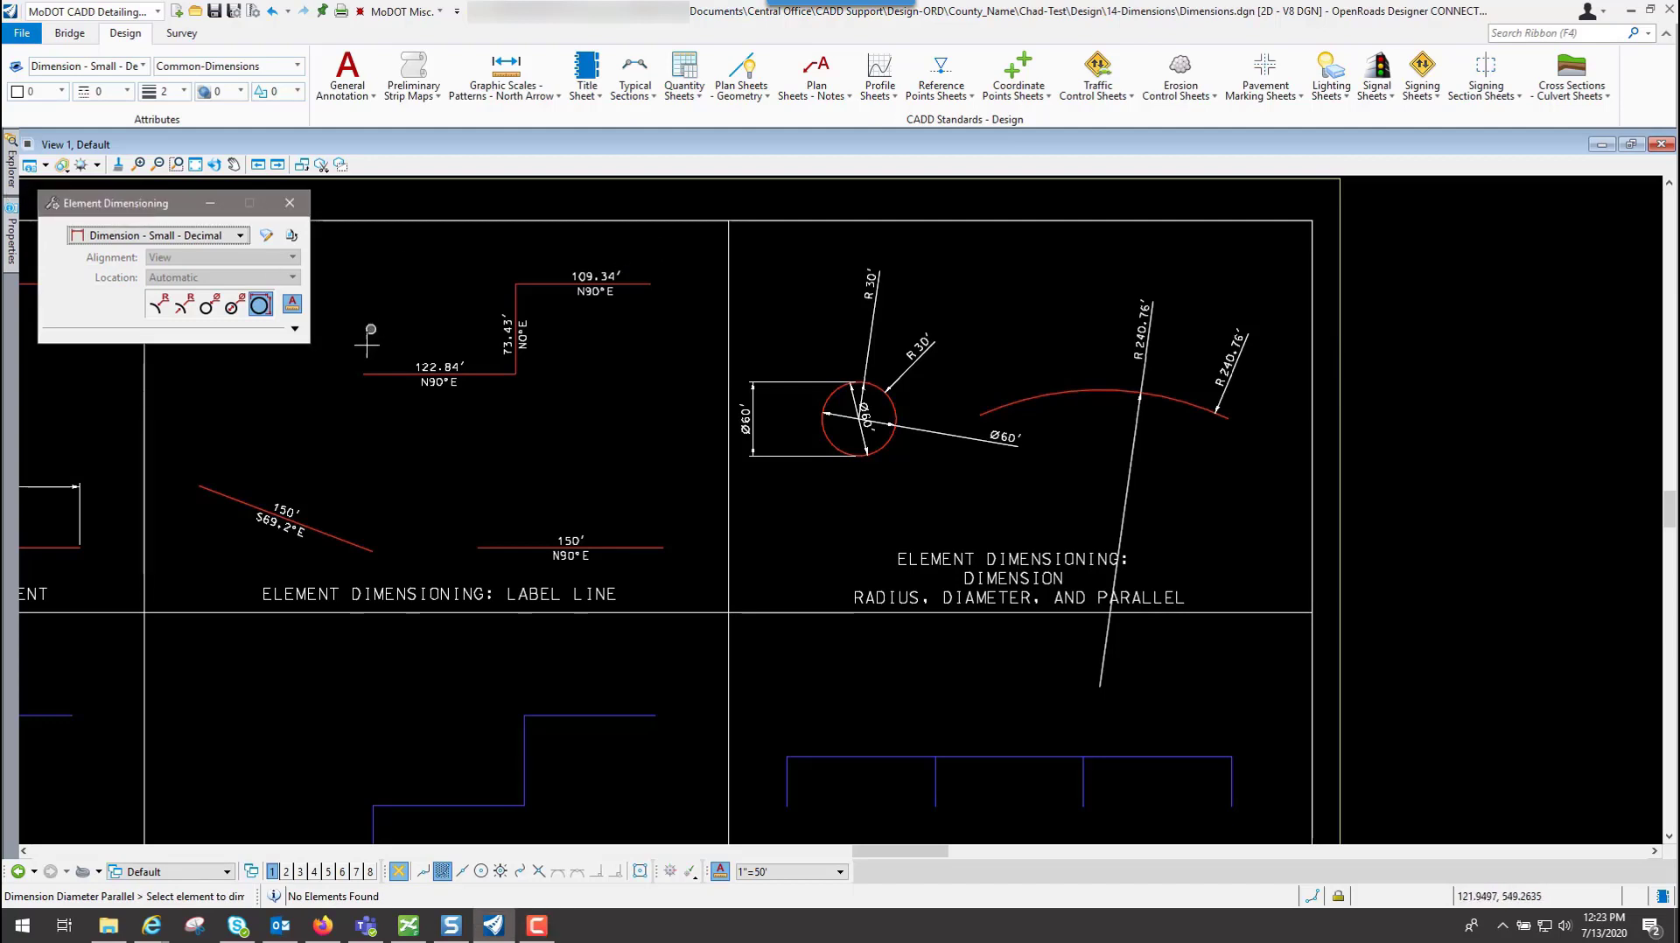
{"action": "left_click", "coordinate": [295, 329]}
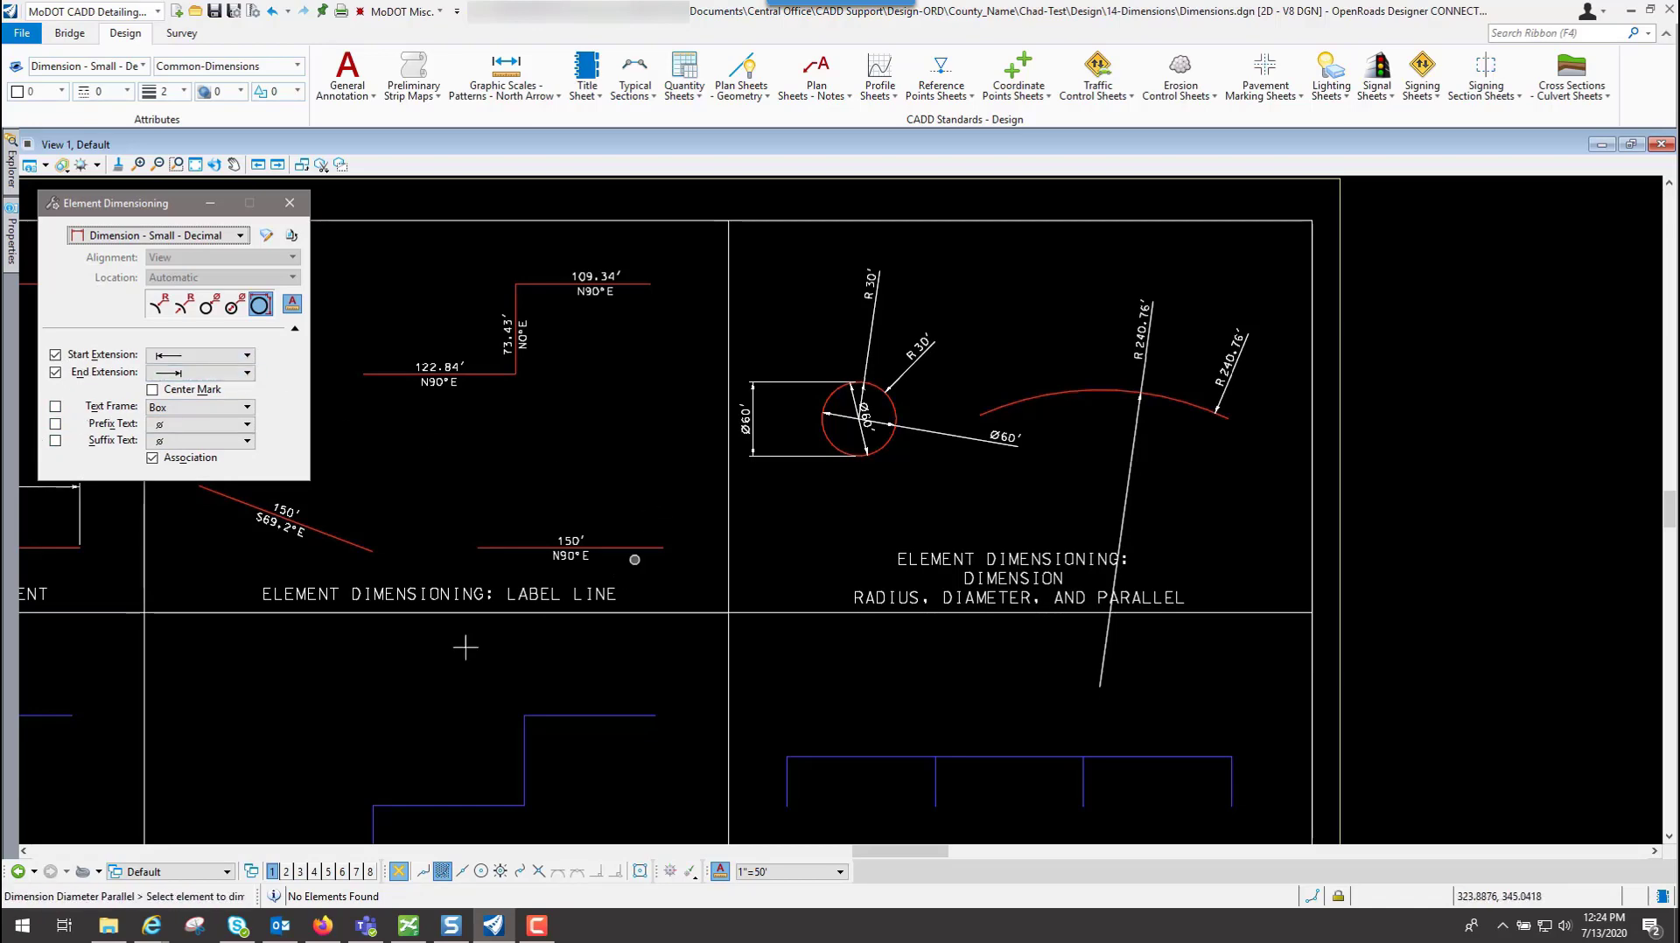
{"action": "left_click", "coordinate": [27, 853]}
{"action": "left_click", "coordinate": [27, 853]}
{"action": "left_click", "coordinate": [27, 852]}
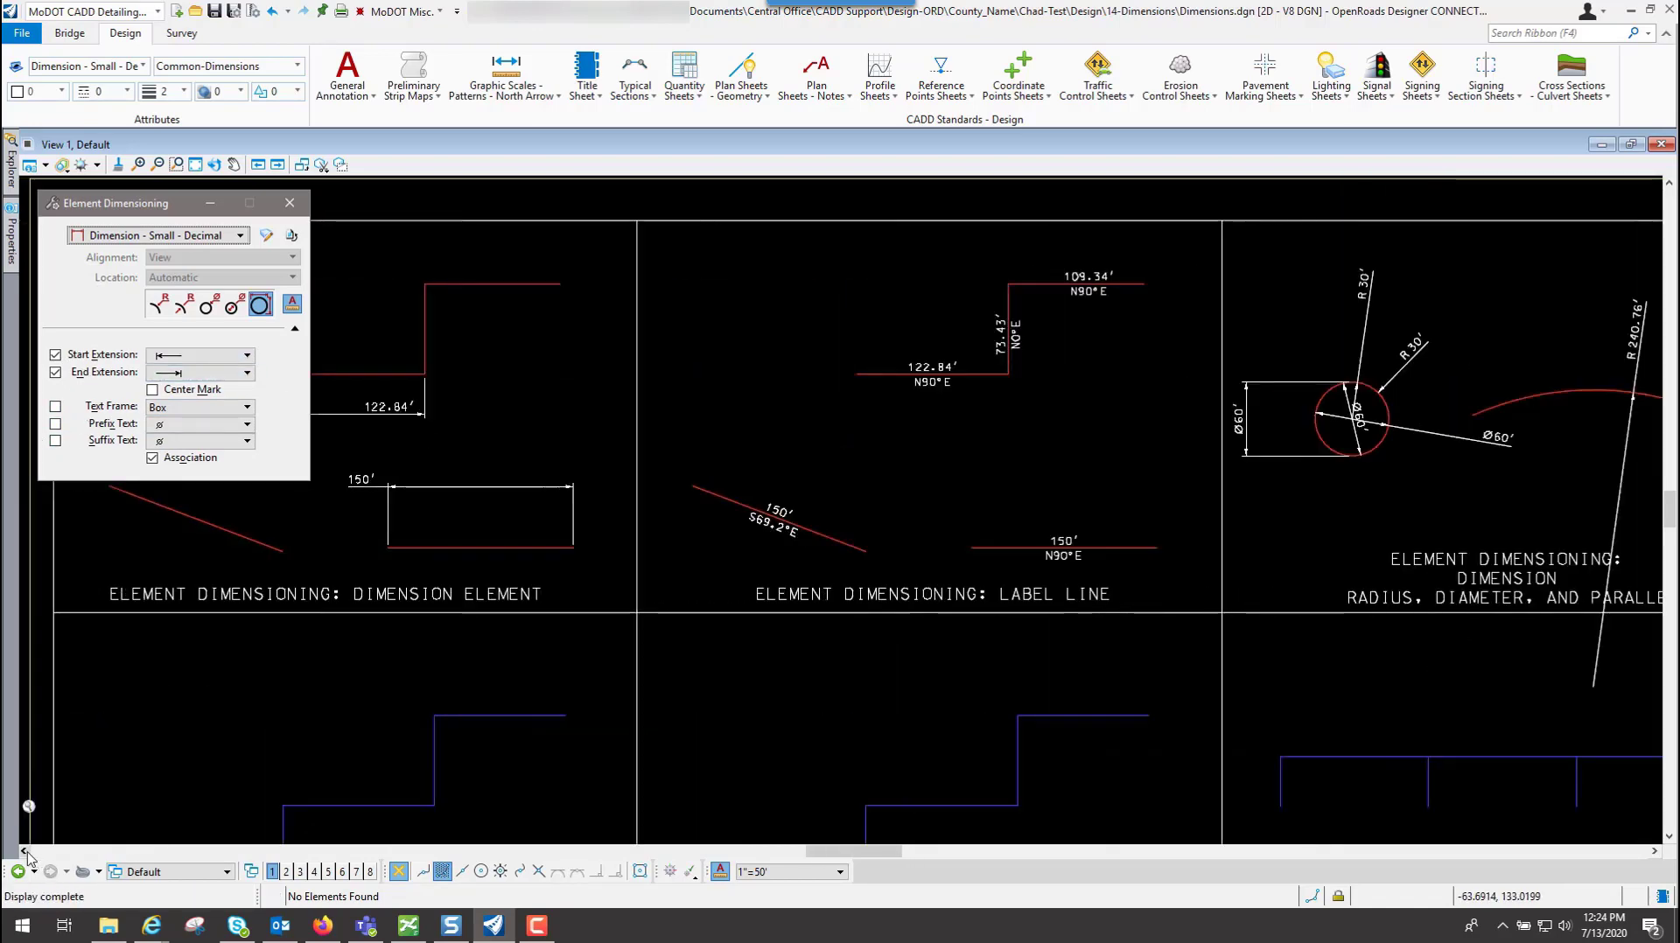
{"action": "left_click", "coordinate": [27, 852]}
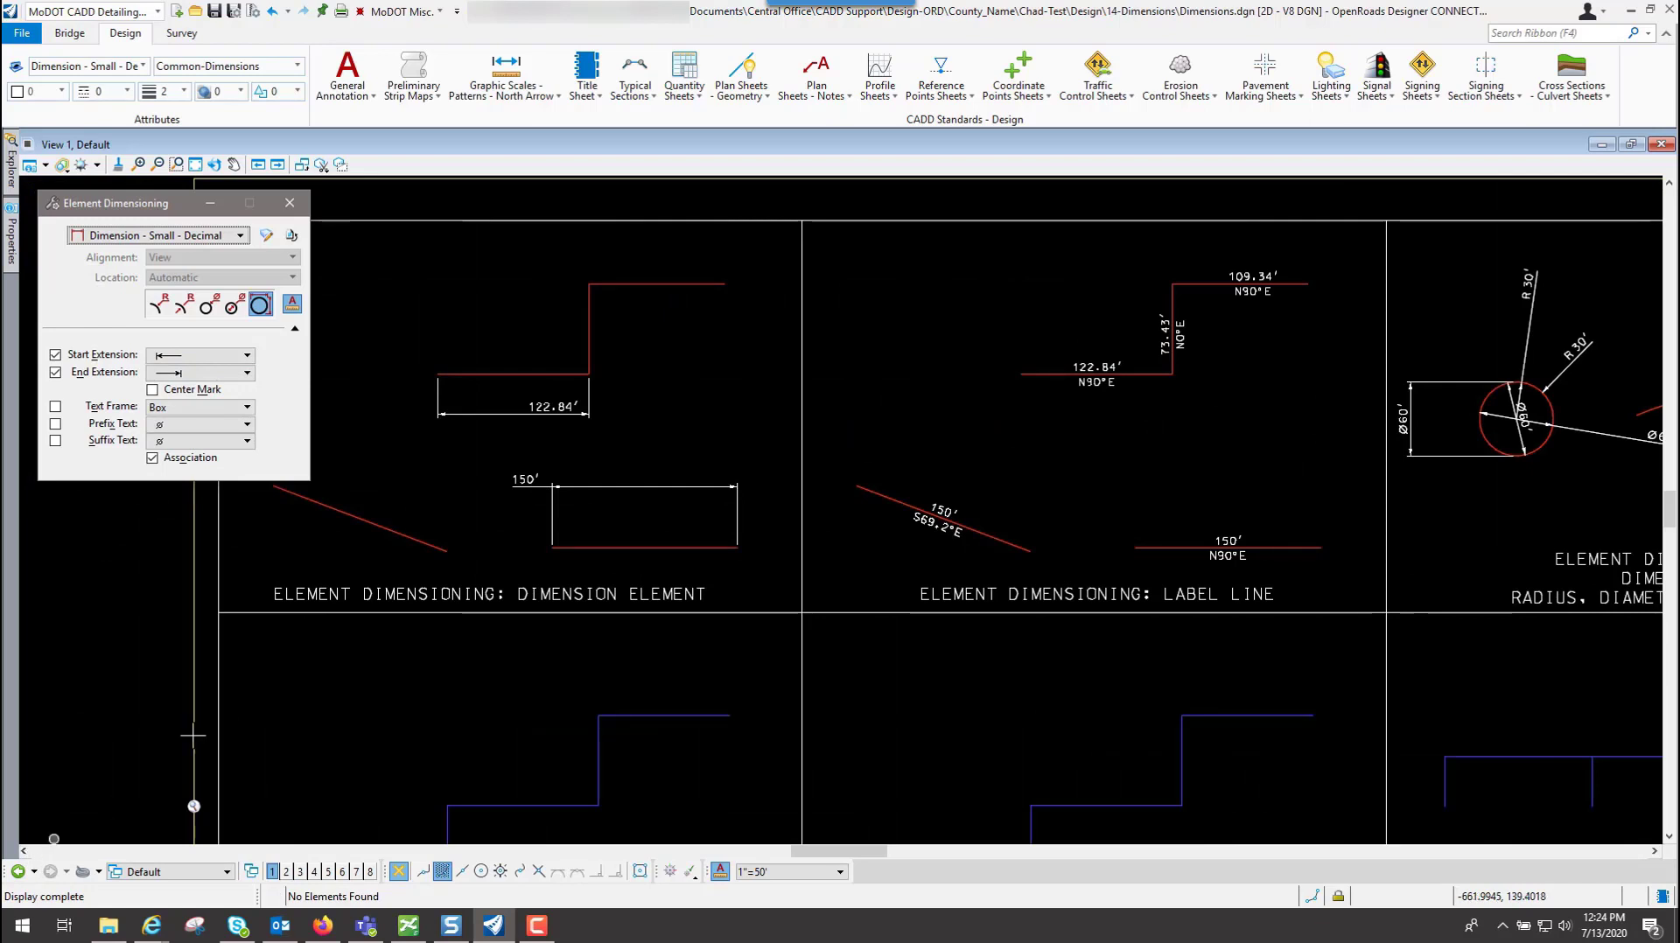
{"action": "left_click", "coordinate": [585, 320]}
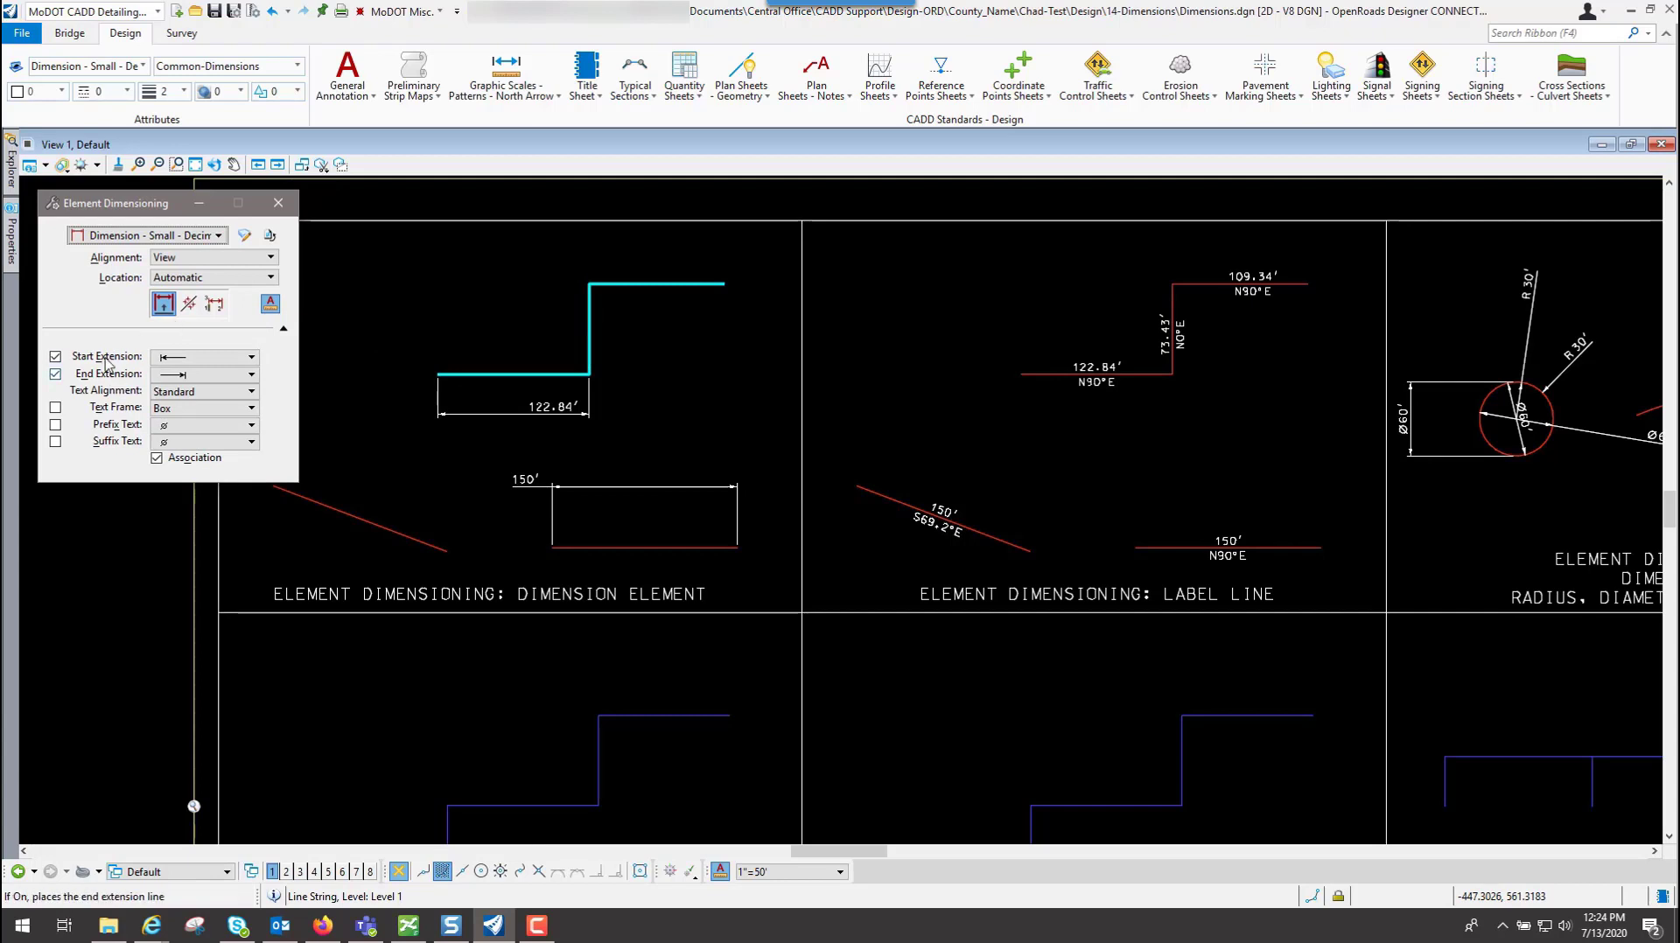
{"action": "left_click", "coordinate": [284, 329]}
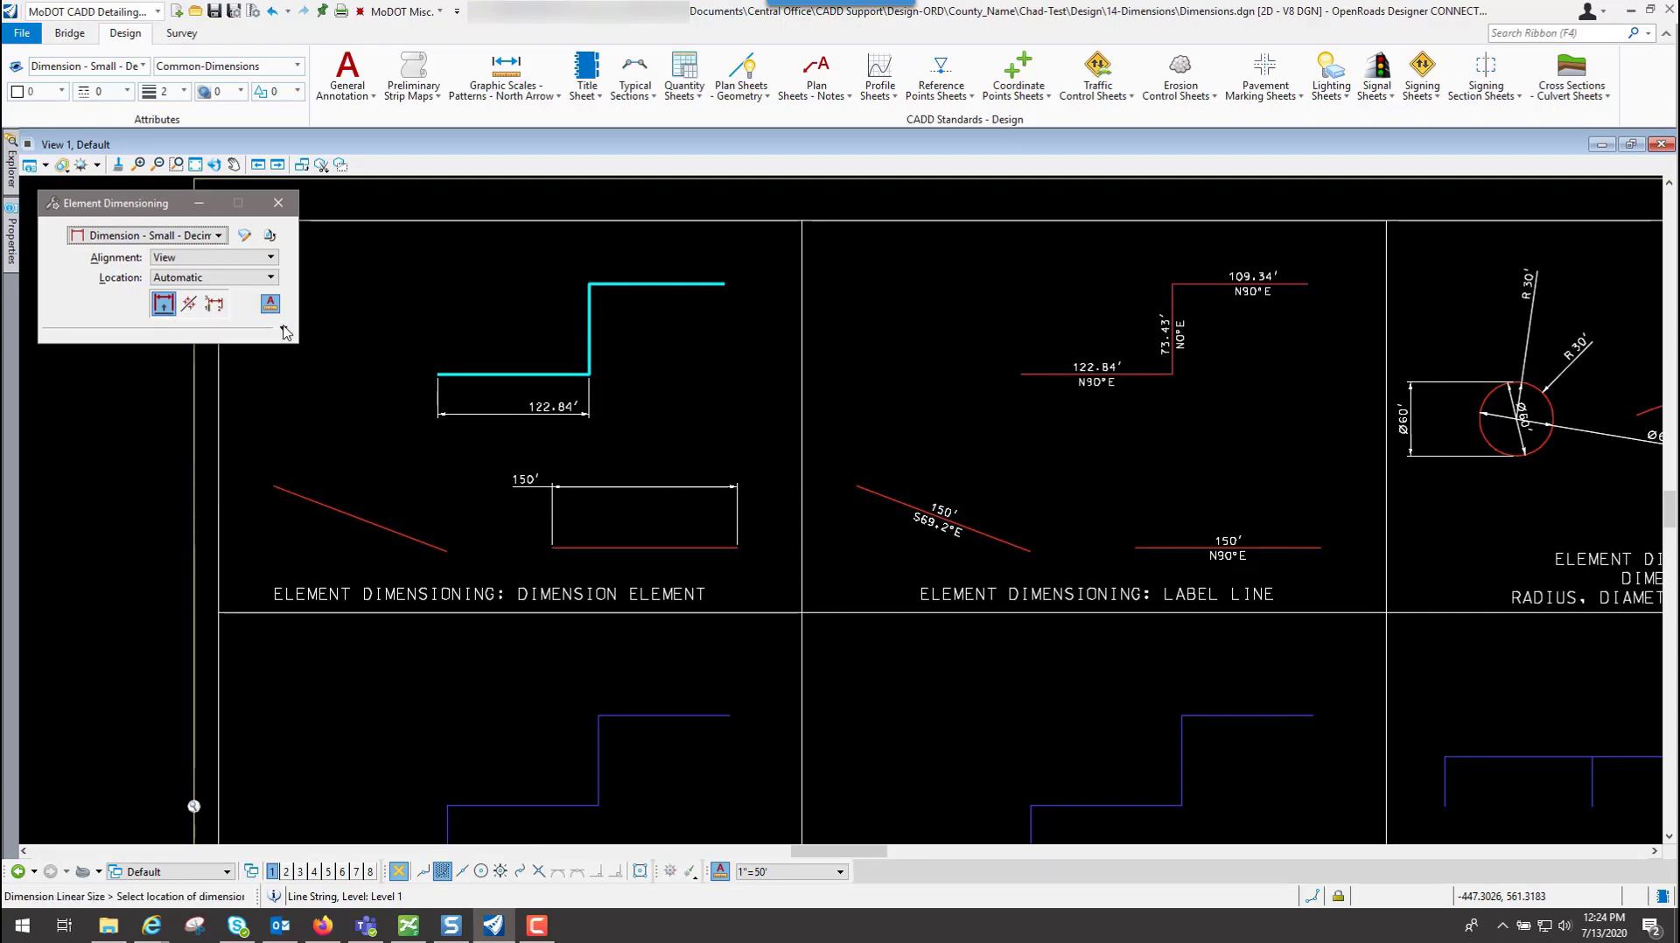
{"action": "left_click", "coordinate": [283, 330]}
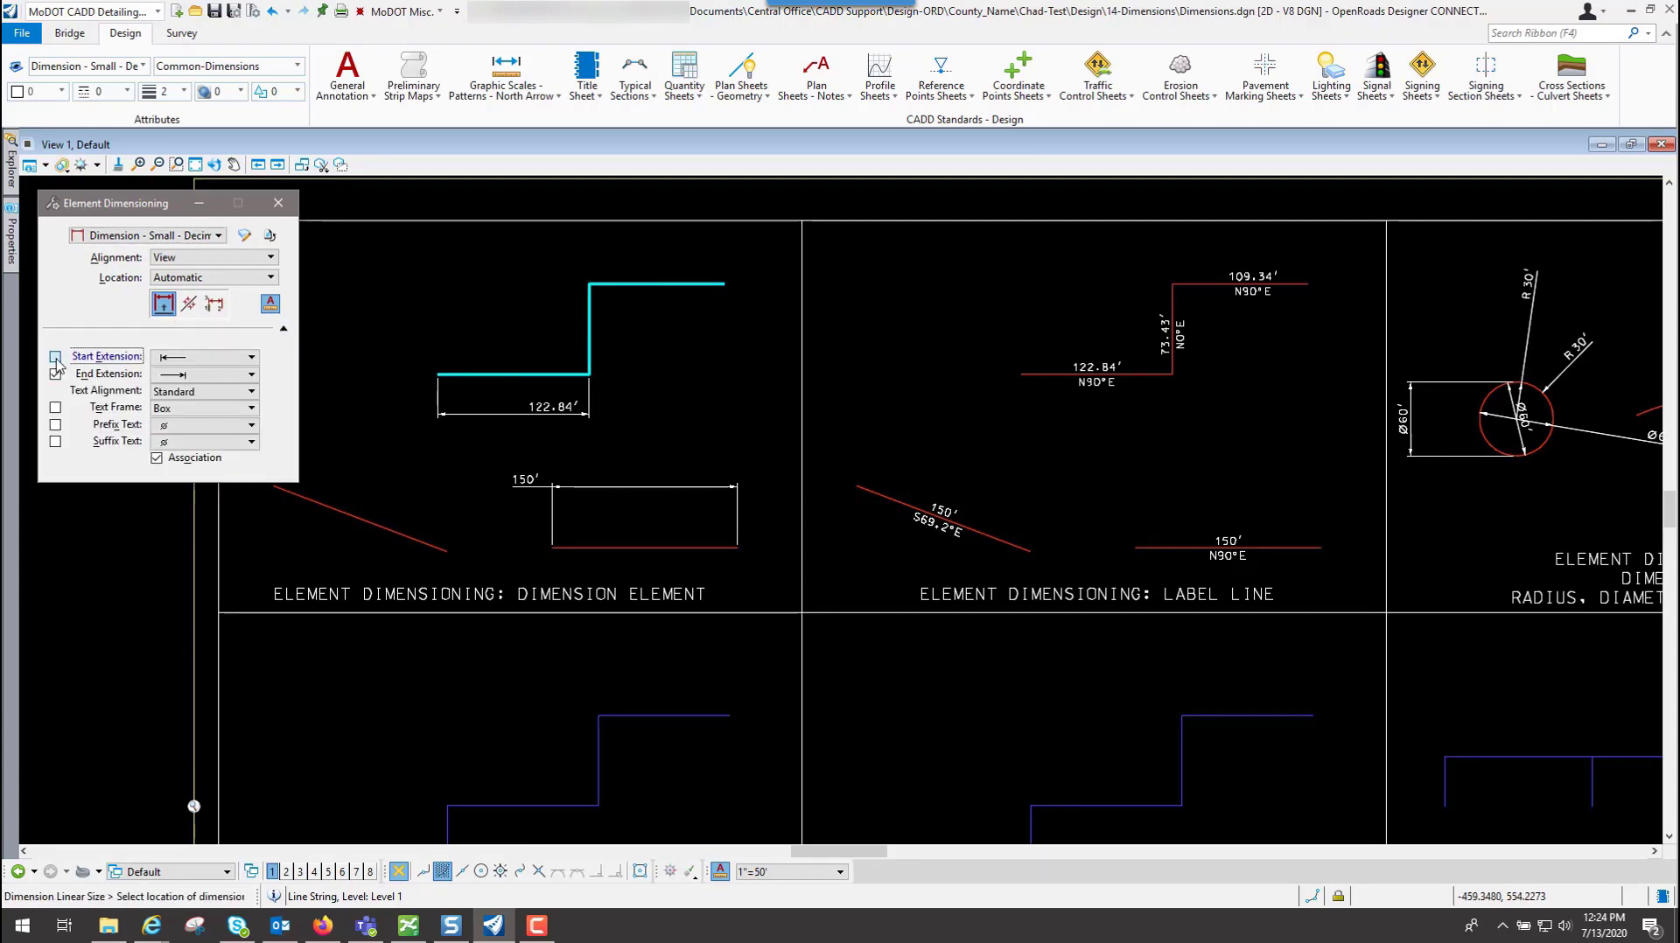
Preview the vertical segment's dimension with different extension line combinations, and place it right of the segment with only Start Extension enabled.
{"action": "left_click", "coordinate": [122, 373]}
{"action": "left_click", "coordinate": [589, 350]}
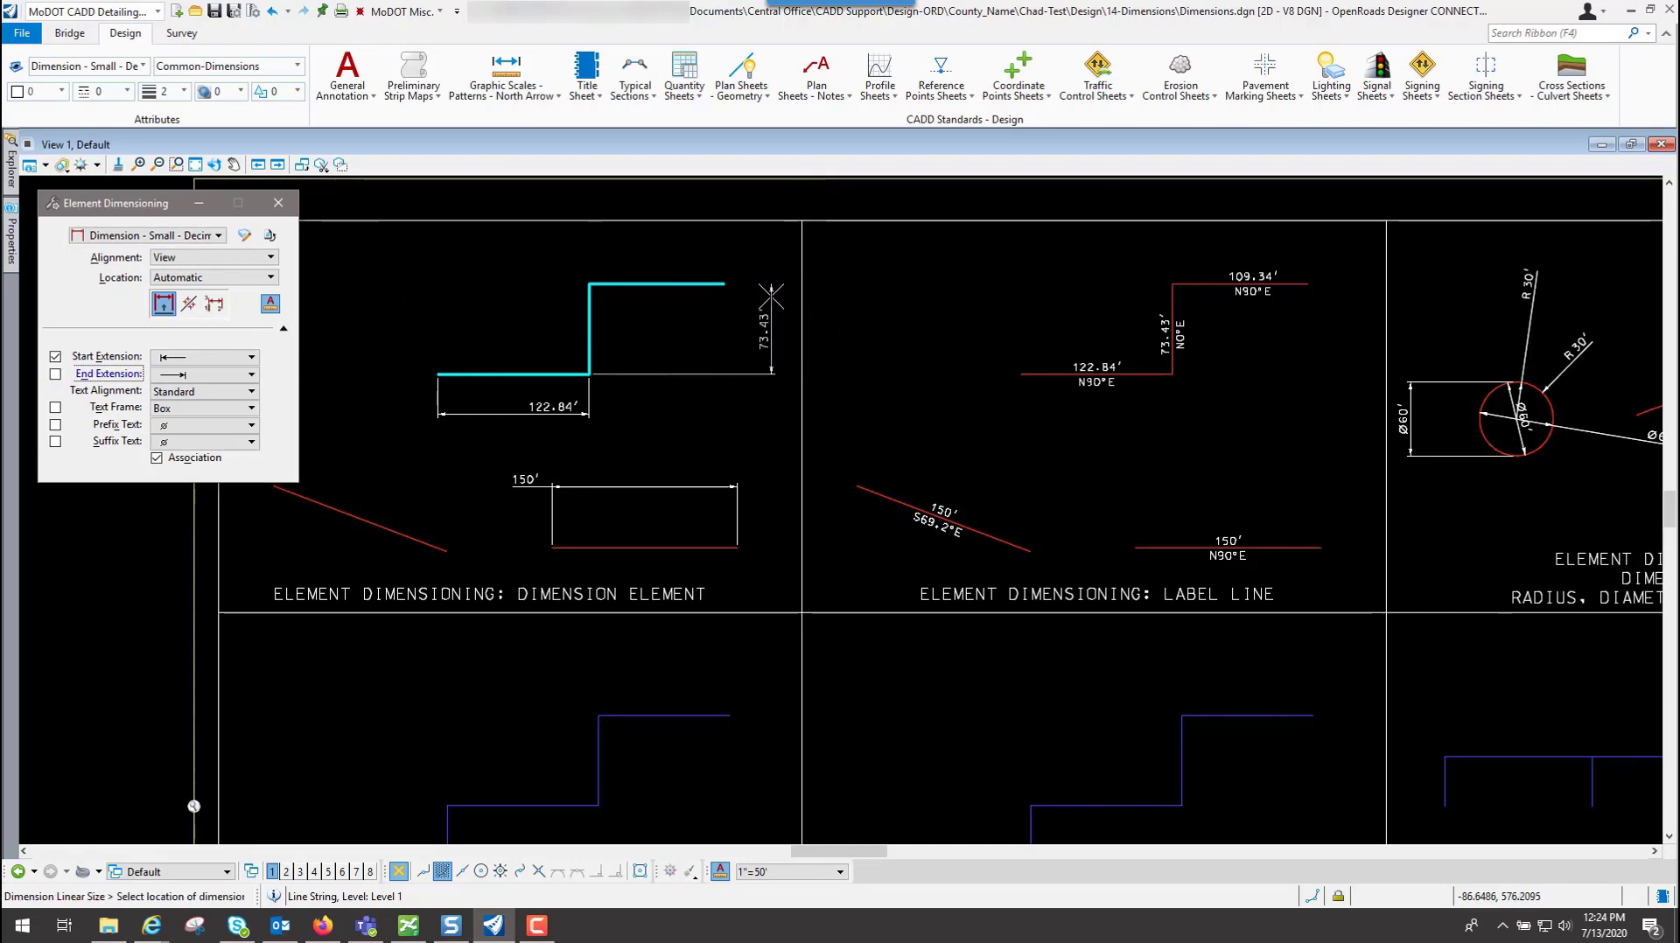
{"action": "left_click", "coordinate": [55, 357]}
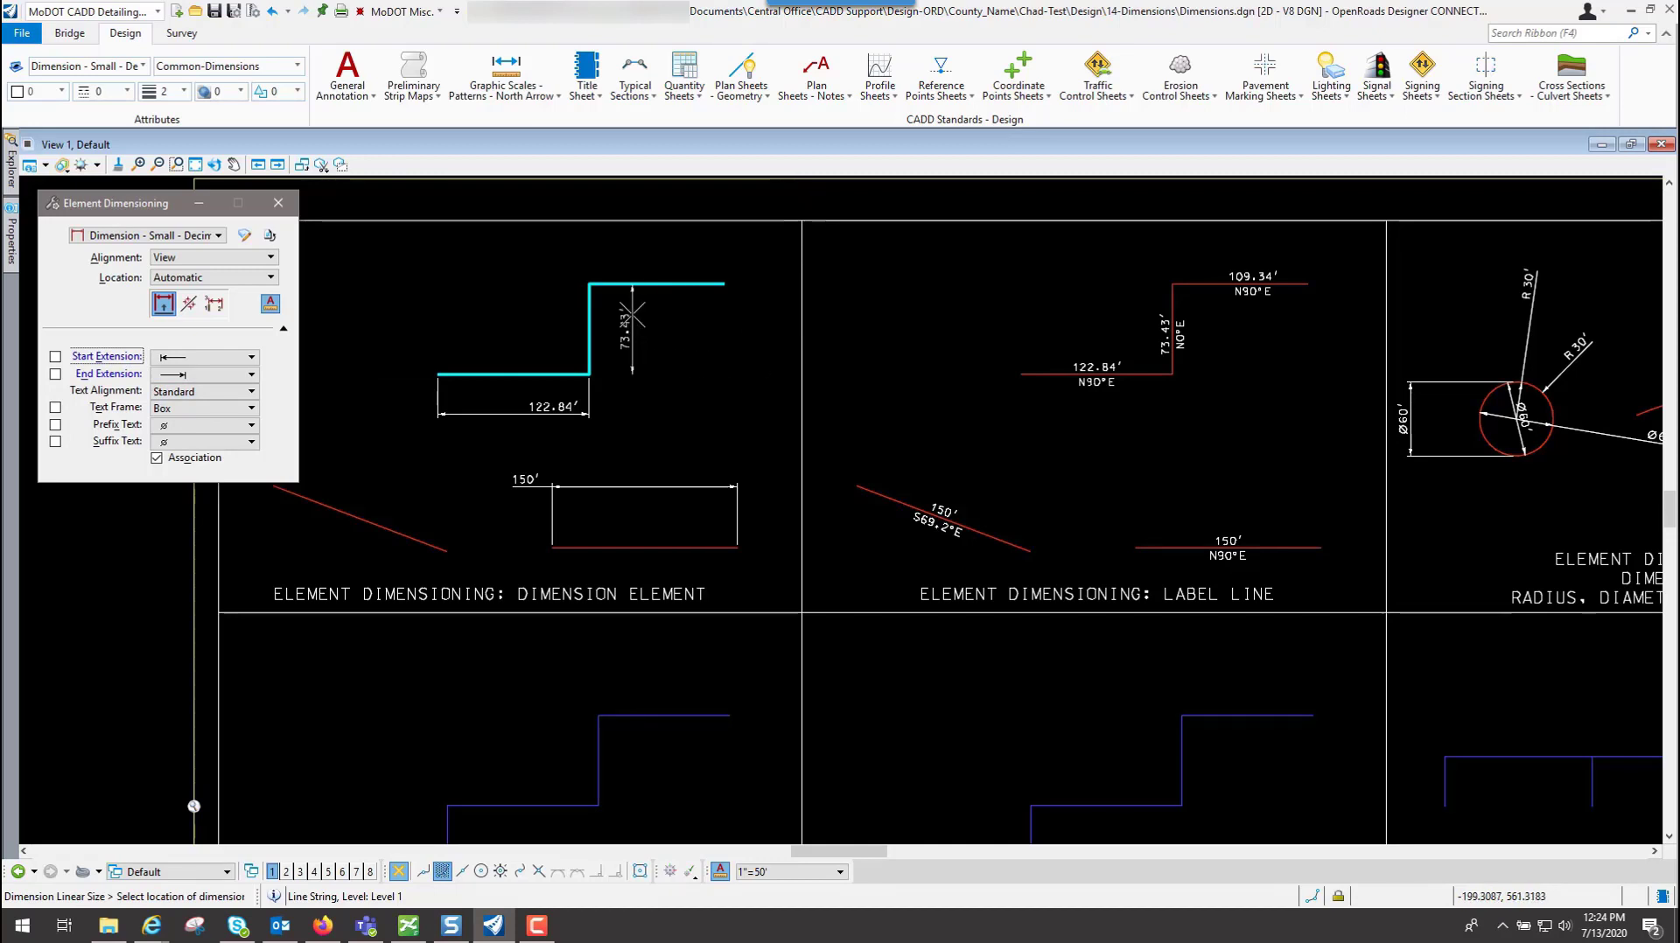
{"action": "left_click", "coordinate": [55, 373]}
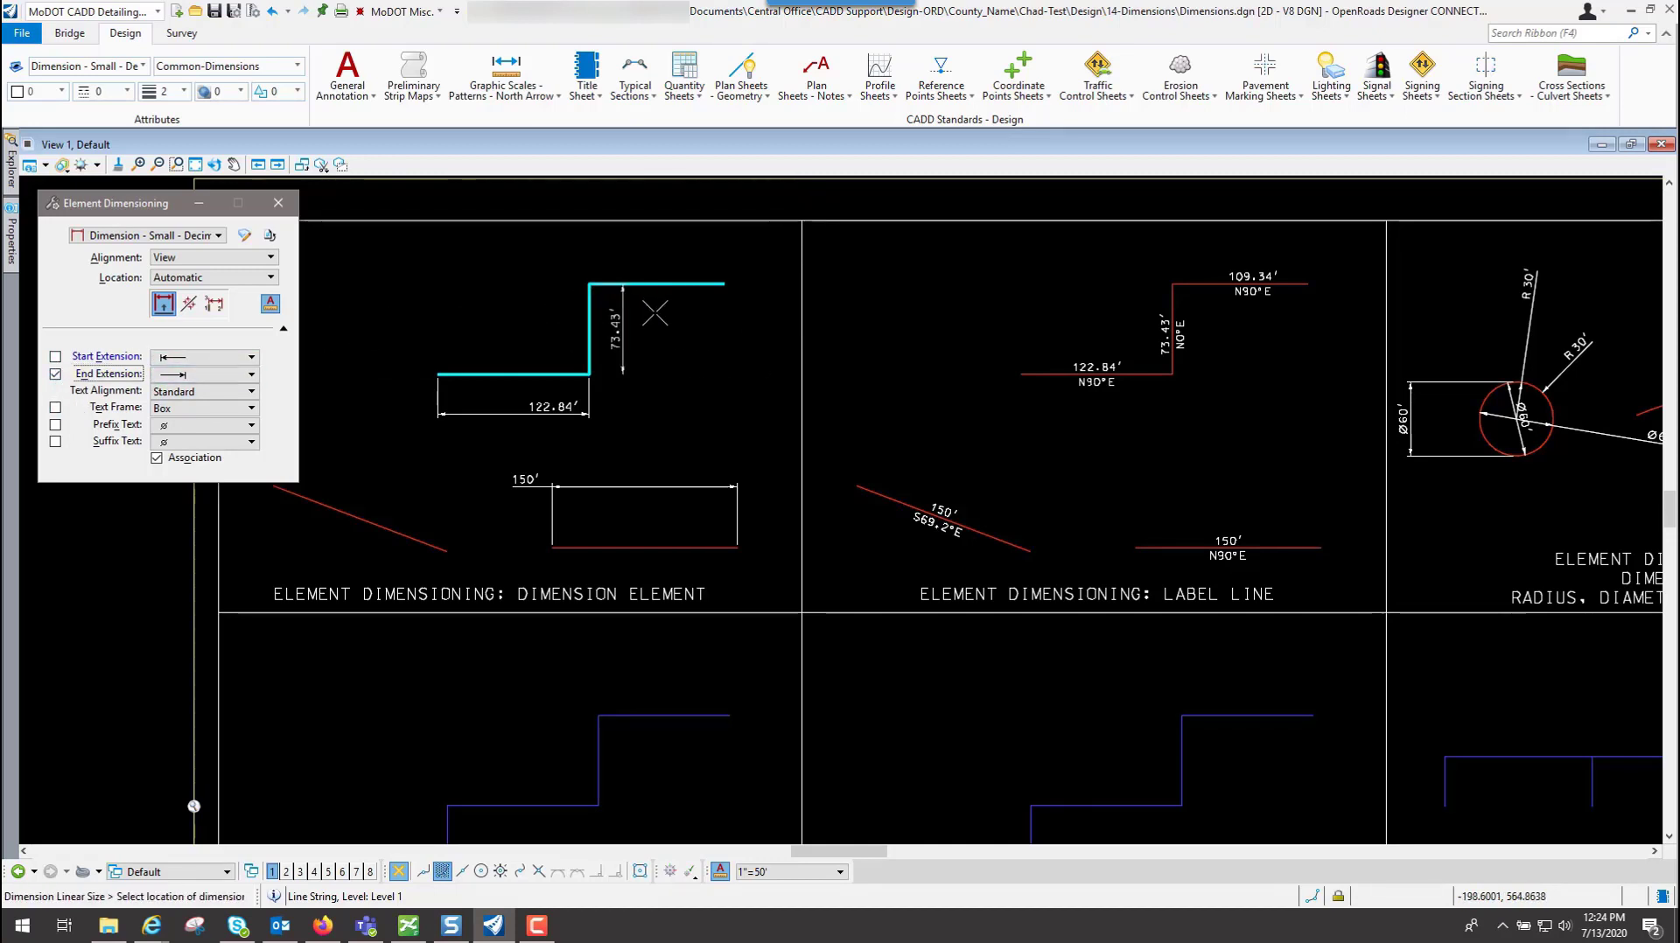
{"action": "left_click", "coordinate": [55, 357]}
{"action": "left_click", "coordinate": [55, 373]}
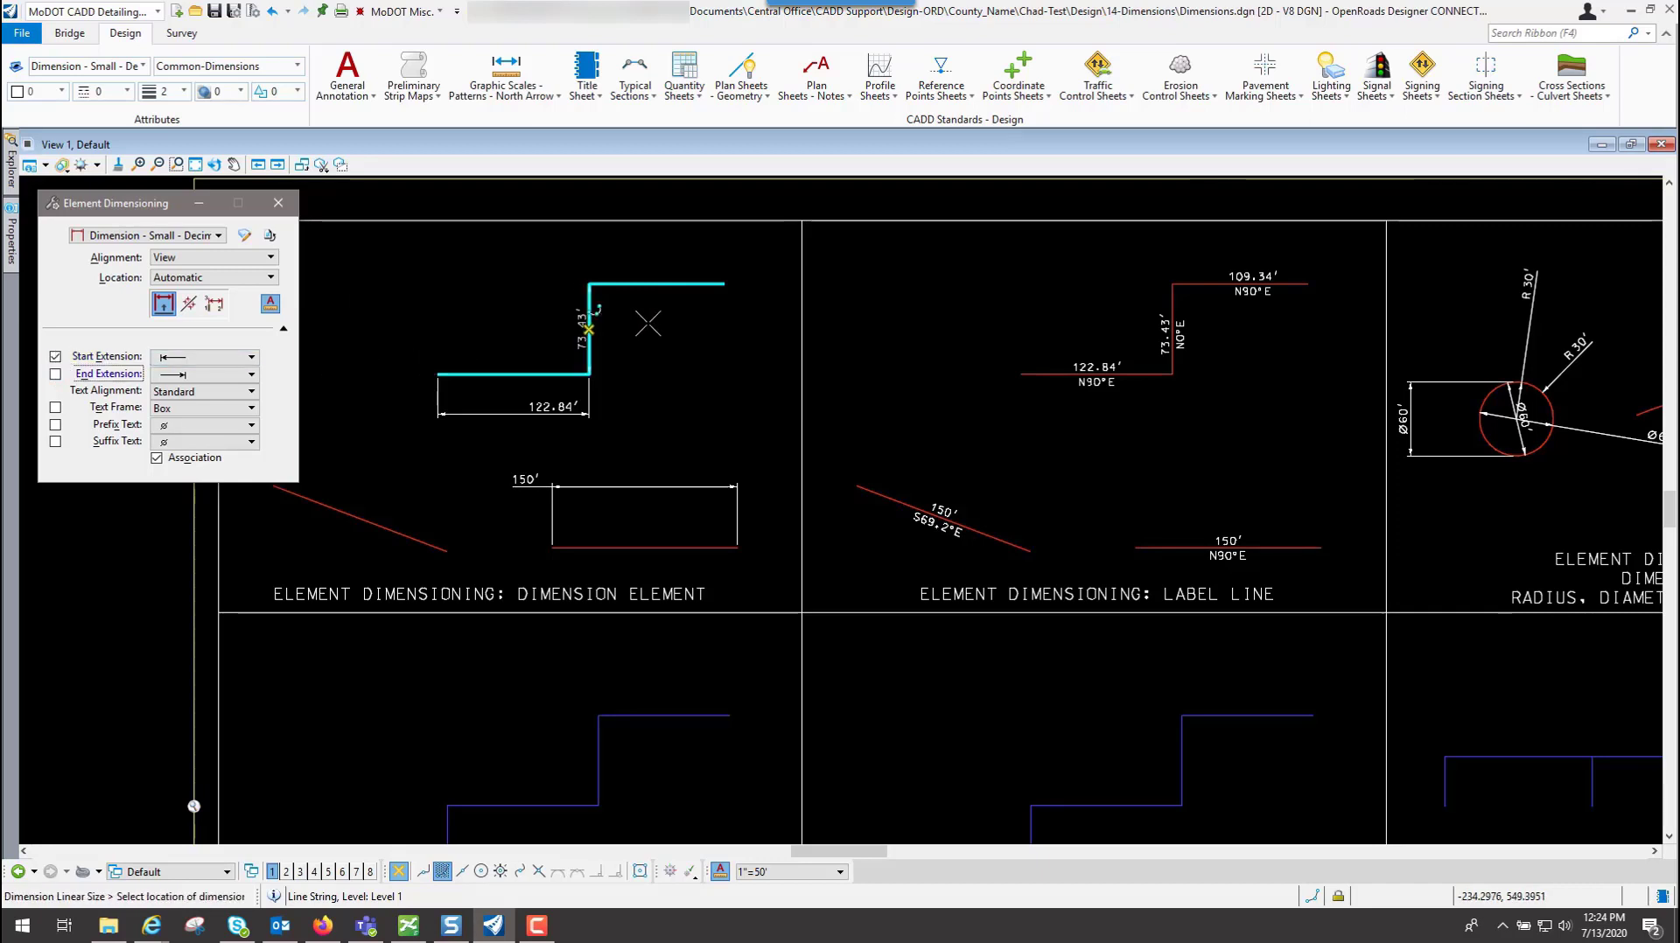
{"action": "left_click", "coordinate": [705, 329]}
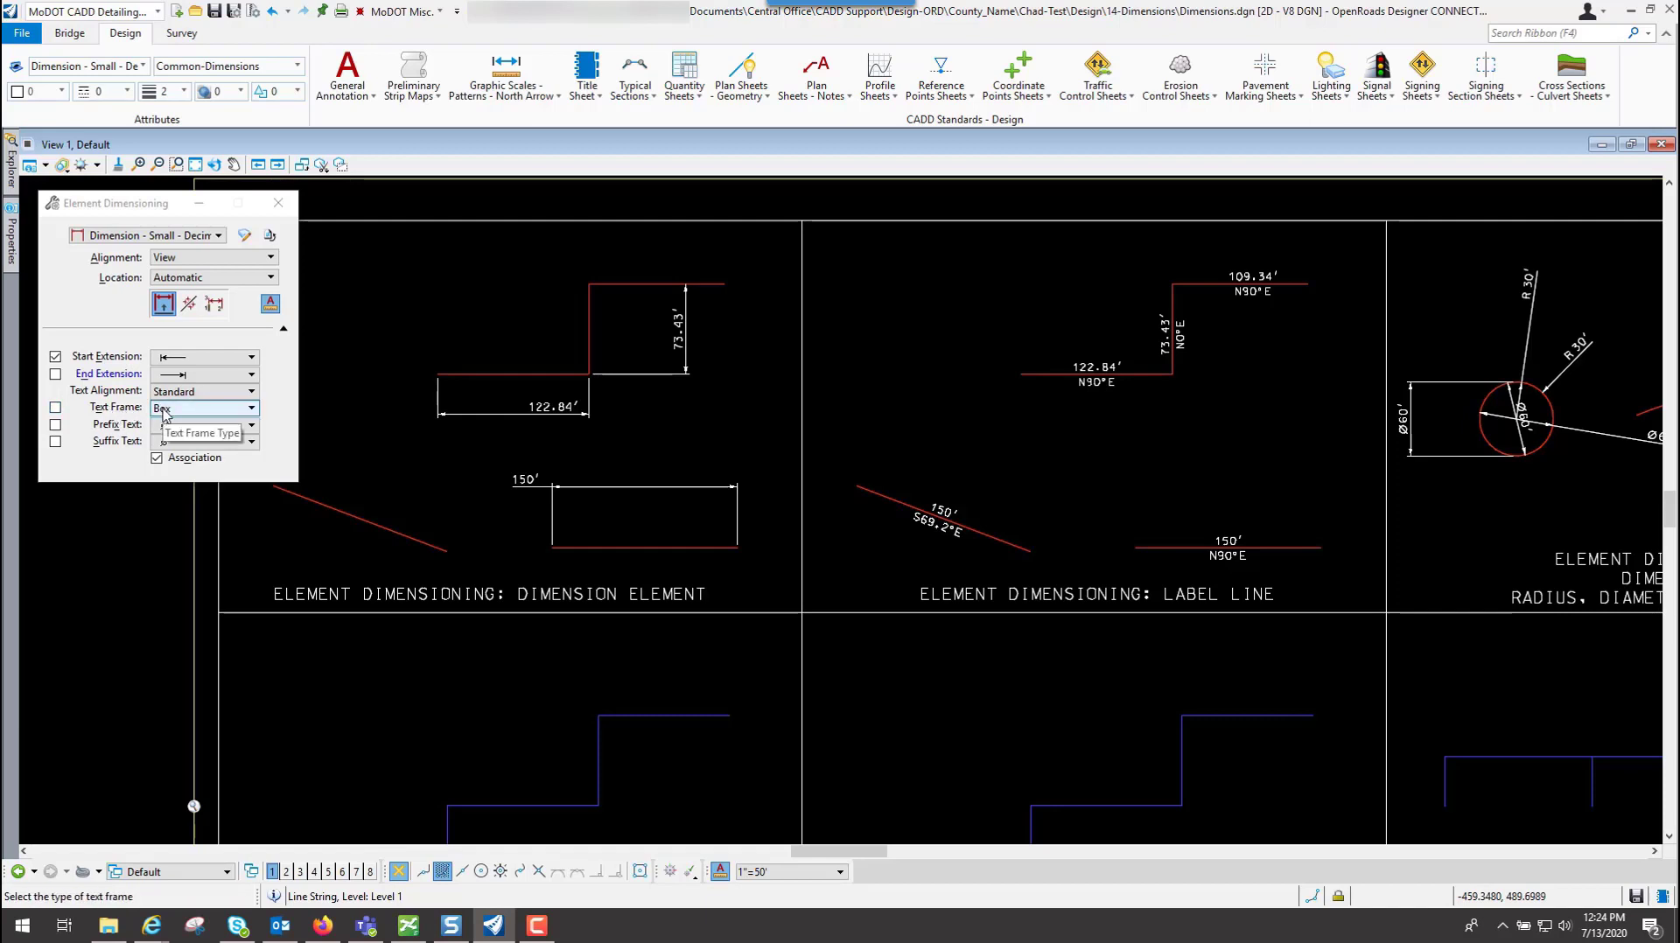
{"action": "left_click", "coordinate": [210, 397]}
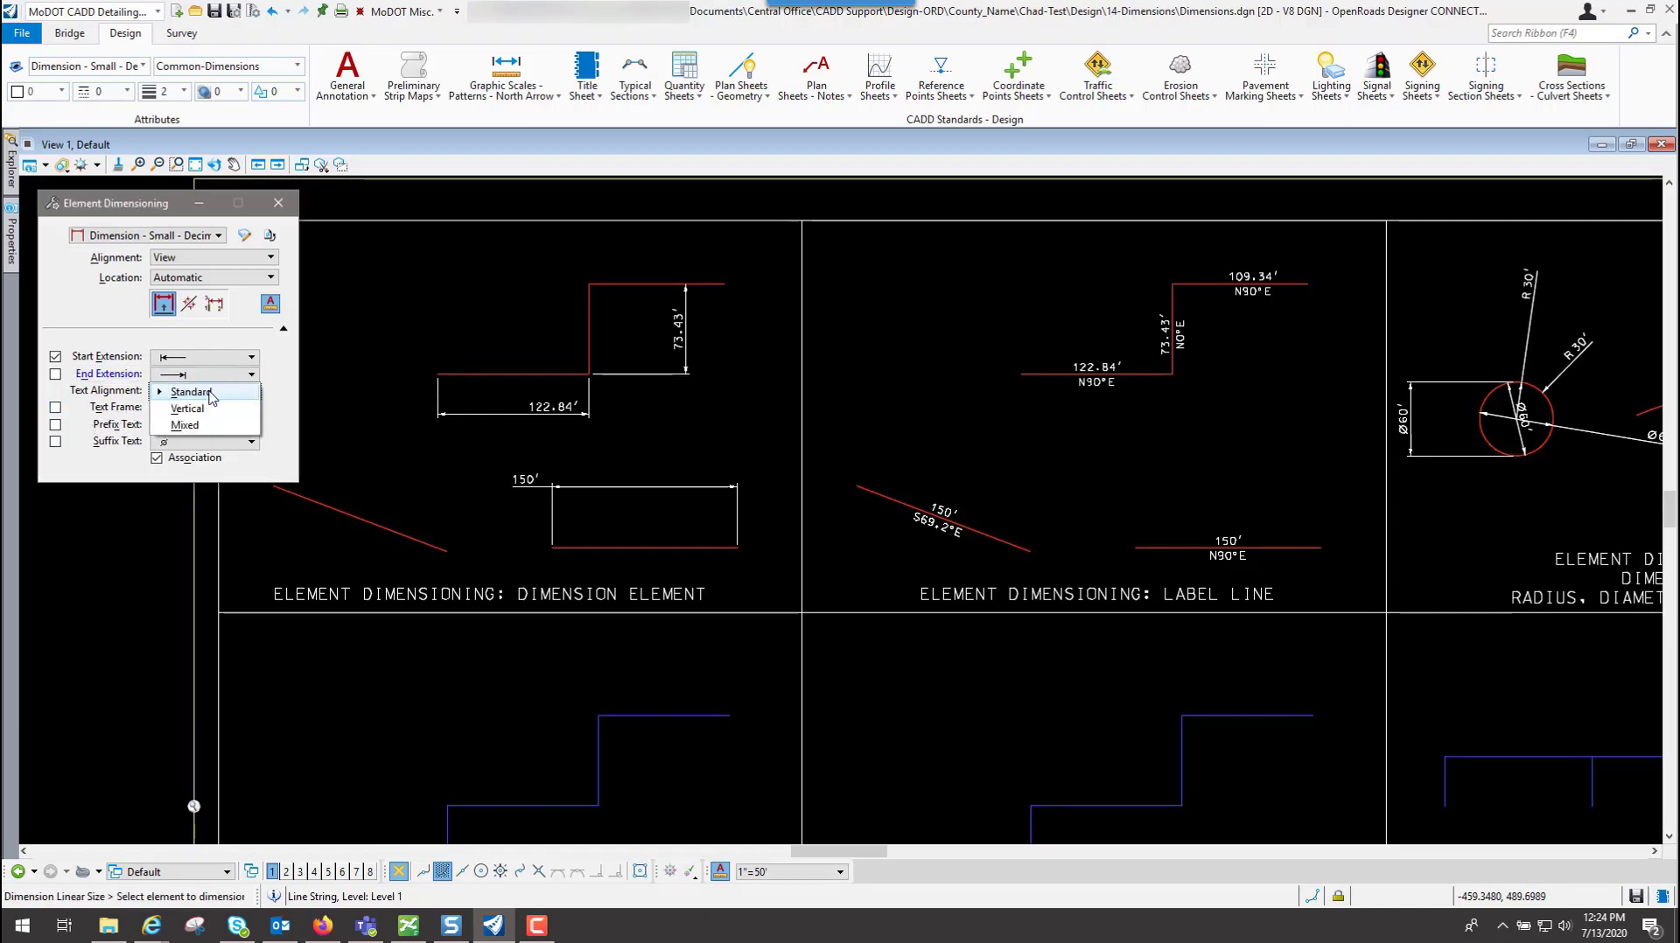
{"action": "left_click", "coordinate": [211, 407]}
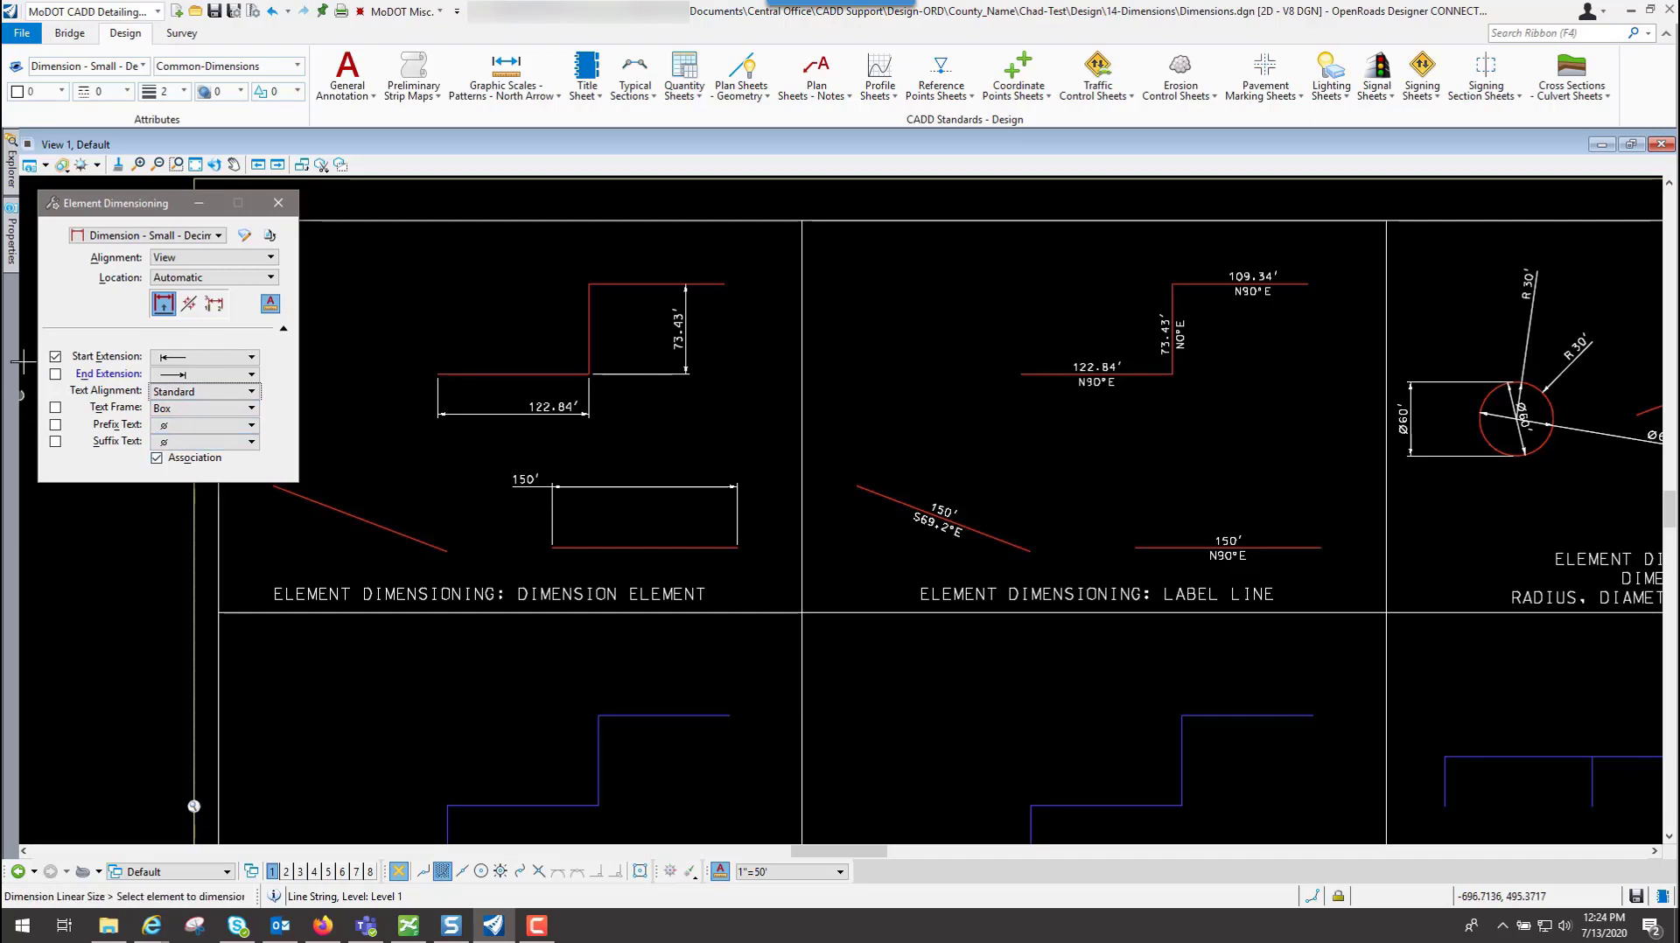